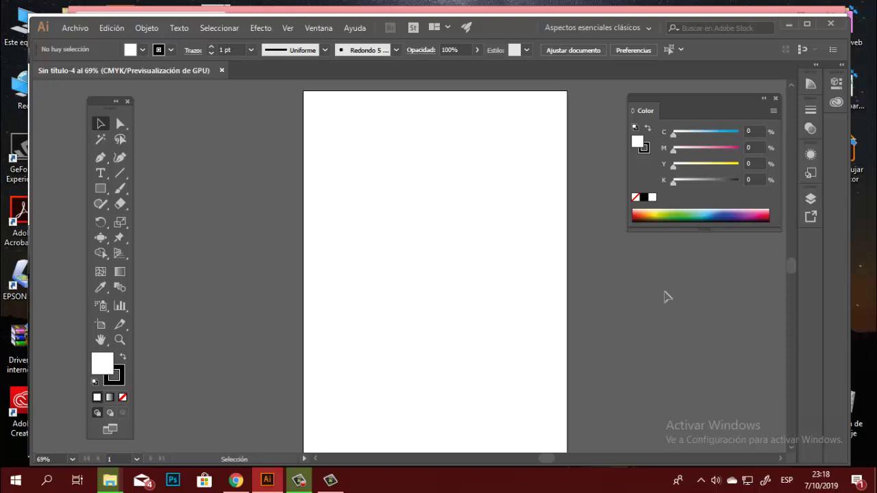
# Step: Paint a thick wavy Paintbrush stroke across the top of the page
pyautogui.click(101, 173)
pyautogui.click(121, 192)
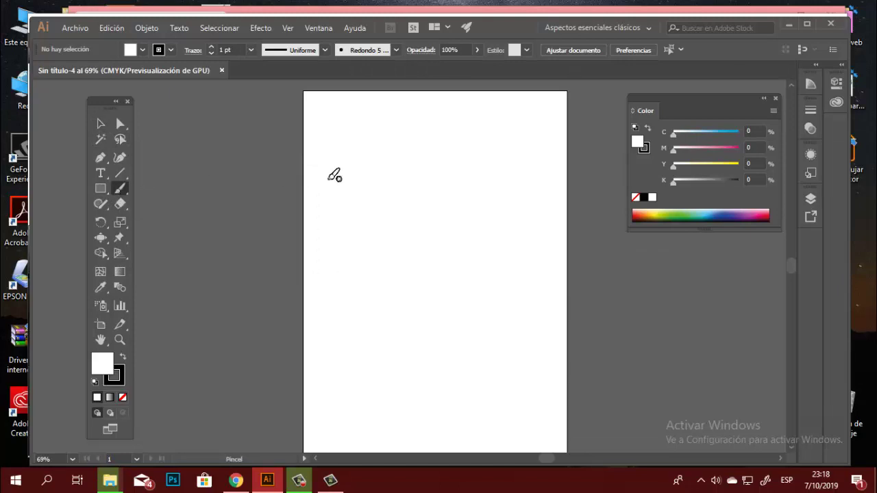
pyautogui.moveTo(329, 178)
pyautogui.mouseDown()
pyautogui.moveTo(542, 148)
pyautogui.moveTo(551, 134)
pyautogui.mouseUp()
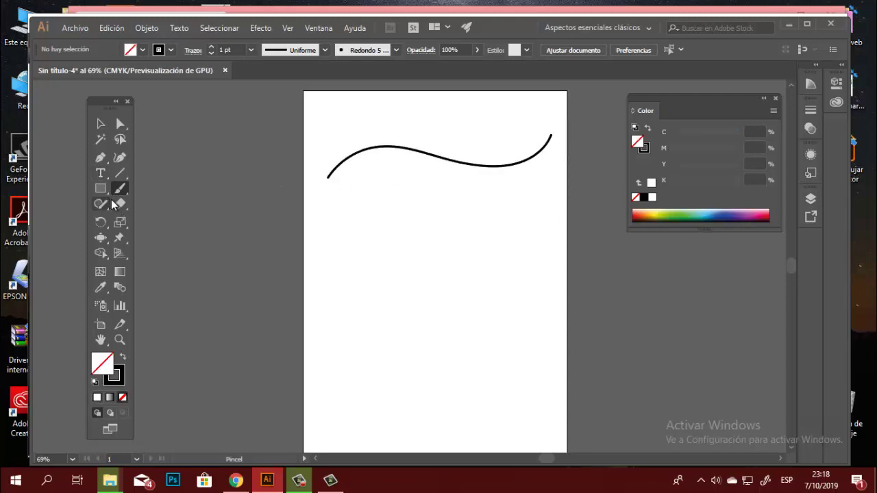
# Step: Draw a smooth thin Pen-tool curve below the top stroke
pyautogui.click(101, 157)
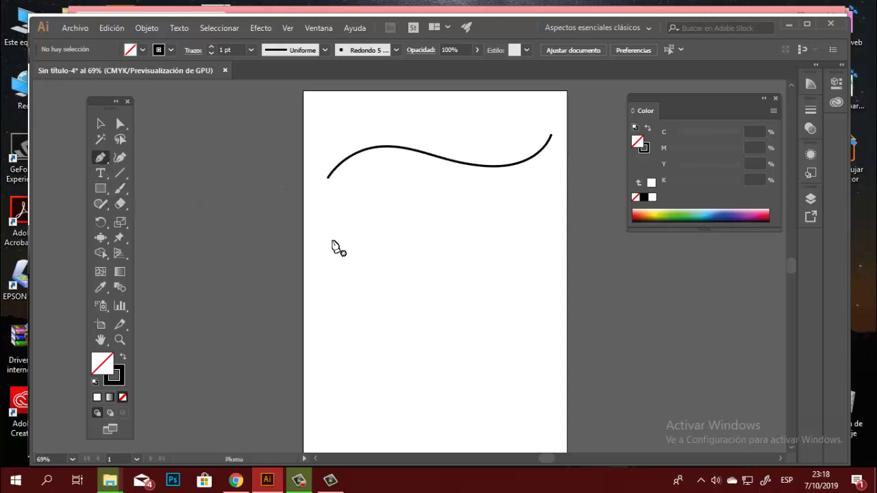
pyautogui.click(332, 241)
pyautogui.moveTo(432, 249); pyautogui.dragTo(500, 211)
pyautogui.click(548, 205)
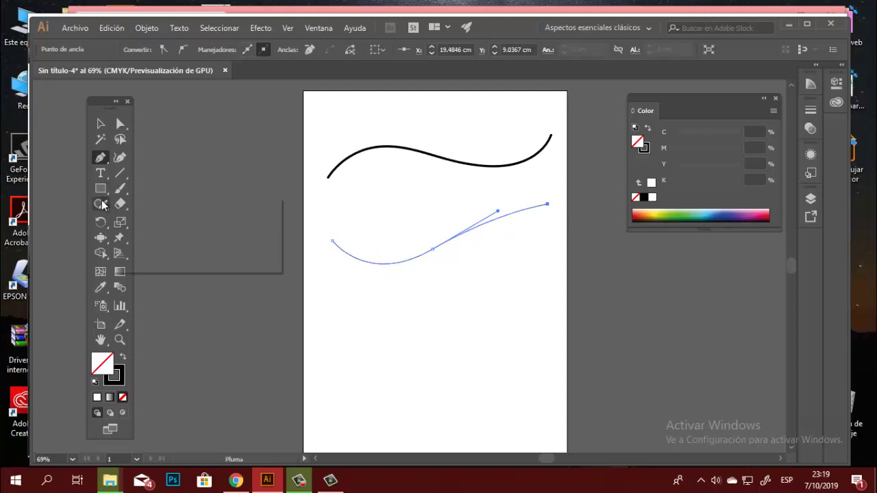
# Step: Draw a wavy Pencil line across the lower page and smooth out its bumps
pyautogui.click(155, 221)
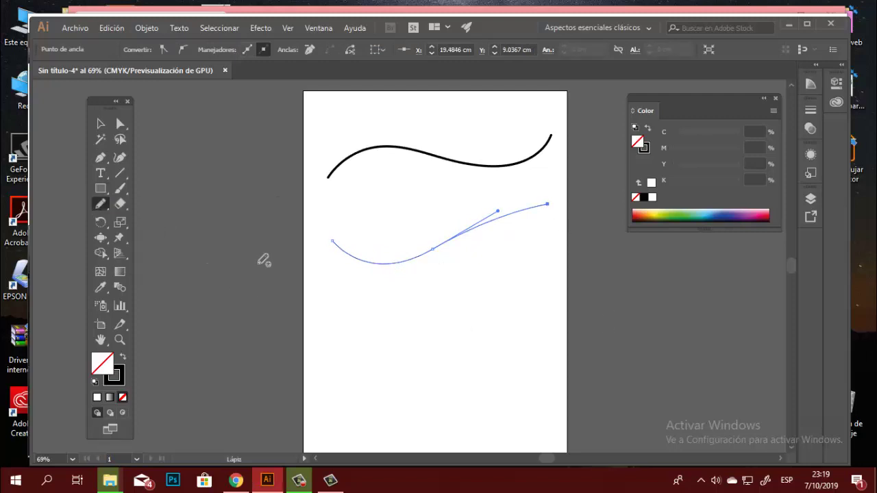
pyautogui.moveTo(333, 324); pyautogui.dragTo(544, 279)
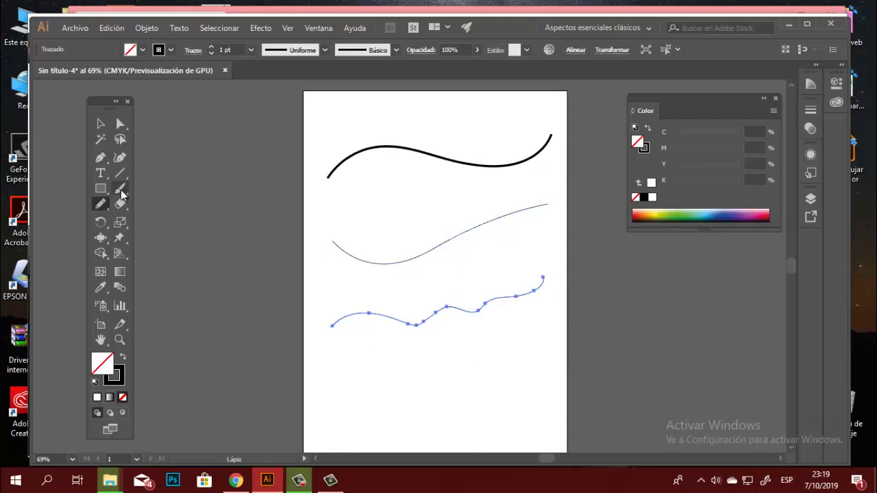
pyautogui.moveTo(96, 208); pyautogui.dragTo(176, 236)
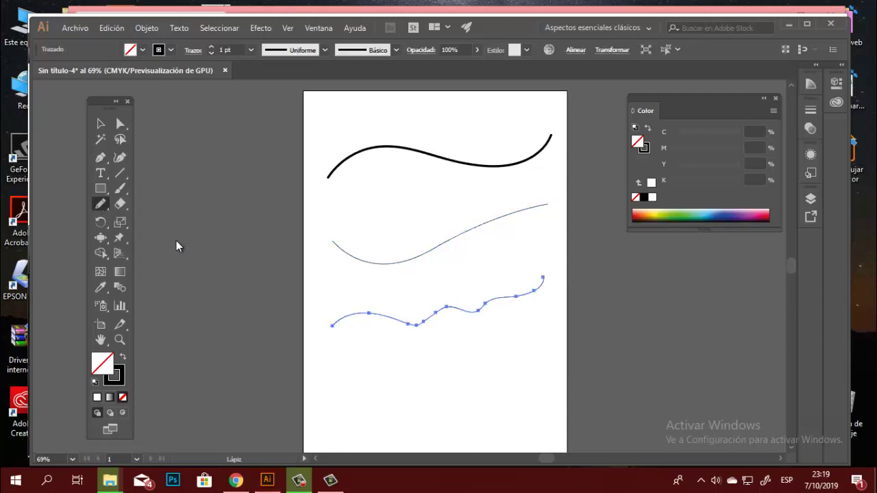
pyautogui.moveTo(405, 320)
pyautogui.mouseDown()
pyautogui.moveTo(470, 307)
pyautogui.moveTo(415, 319)
pyautogui.moveTo(527, 278)
pyautogui.moveTo(480, 313)
pyautogui.moveTo(526, 298)
pyautogui.mouseUp()
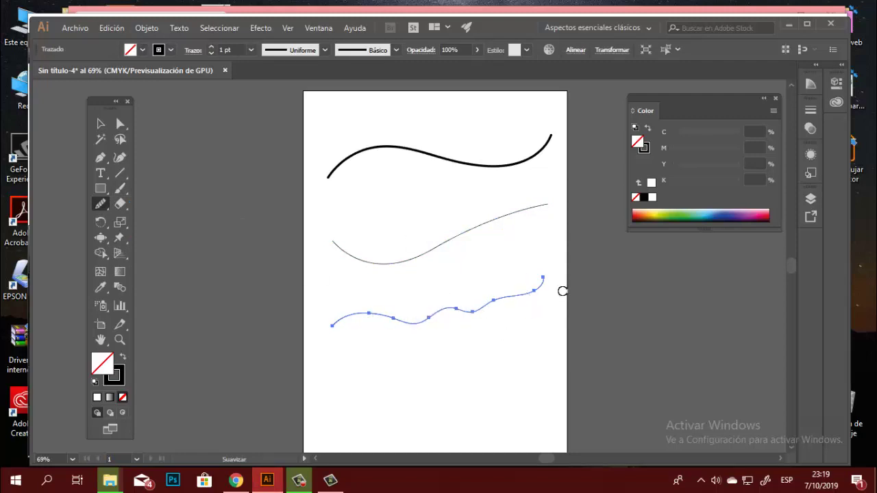
pyautogui.click(100, 124)
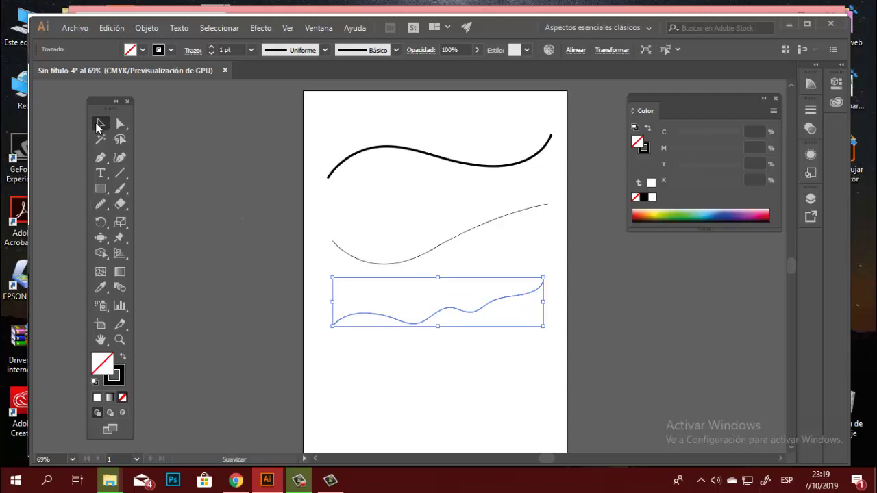
# Step: Try placing type on the top curve several times, undoing each misplaced attempt
pyautogui.click(372, 122)
pyautogui.click(100, 173)
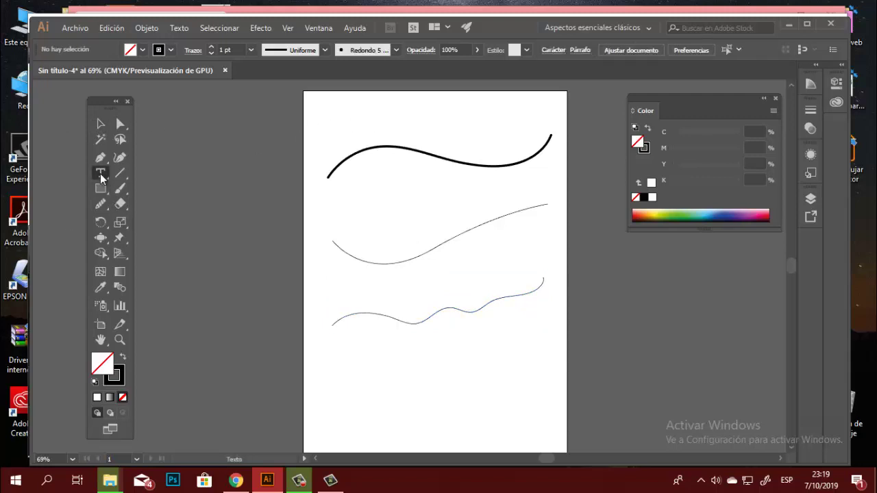
pyautogui.click(171, 204)
pyautogui.click(332, 169)
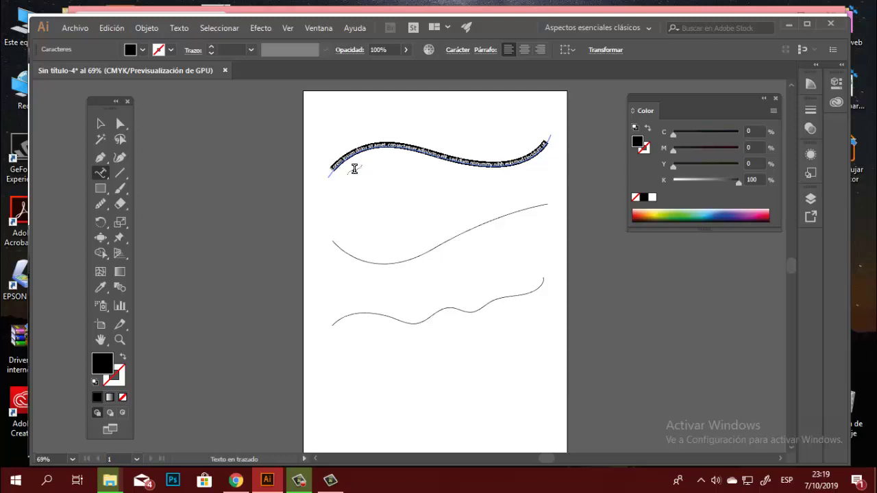
pyautogui.press('Escape')
pyautogui.hotkey('ctrl', 'z')
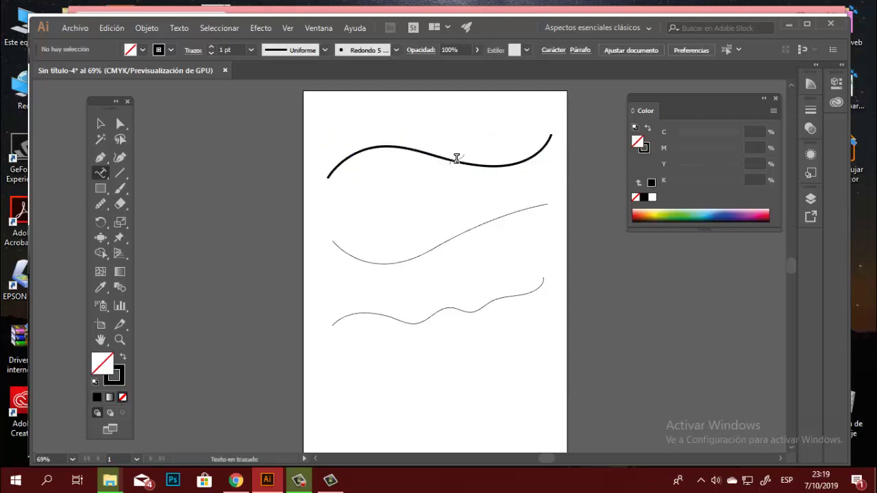
pyautogui.click(456, 159)
pyautogui.press('Escape')
pyautogui.hotkey('ctrl', 'z')
pyautogui.click(535, 152)
pyautogui.press('Escape')
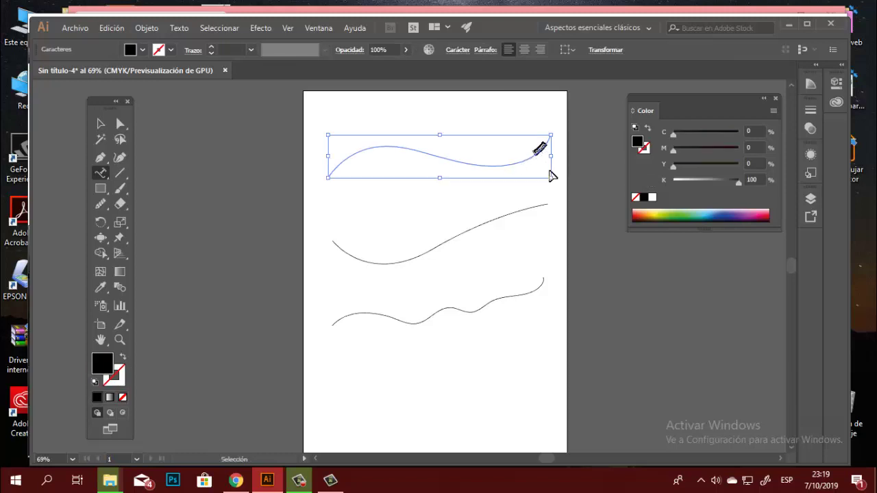
pyautogui.hotkey('ctrl', 'z')
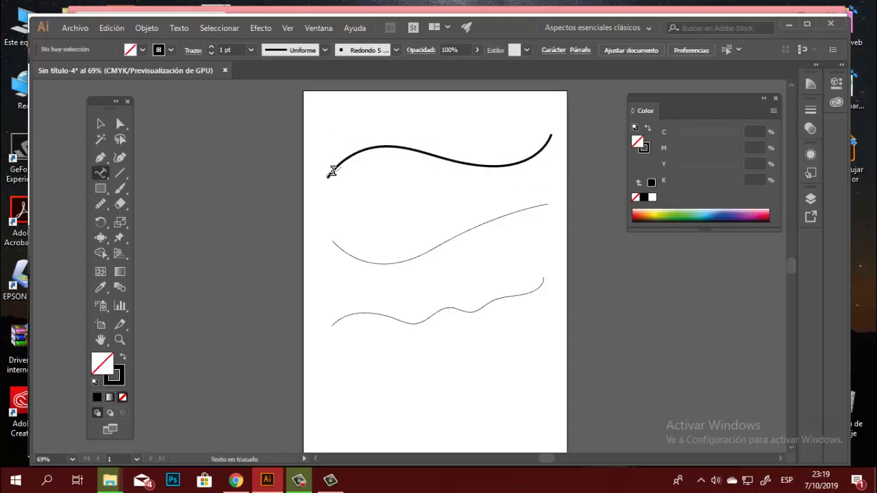
# Step: Flow Lorem ipsum text along the top, middle and bottom curves, then select all
pyautogui.click(332, 172)
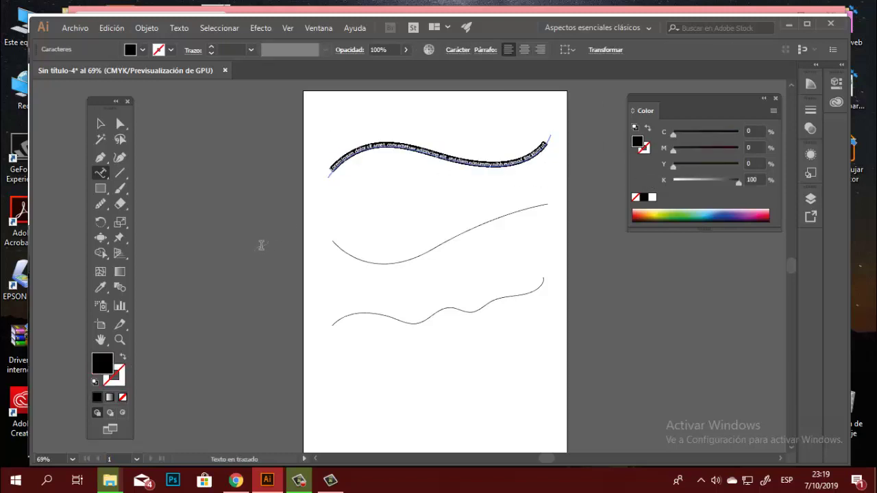
pyautogui.click(335, 243)
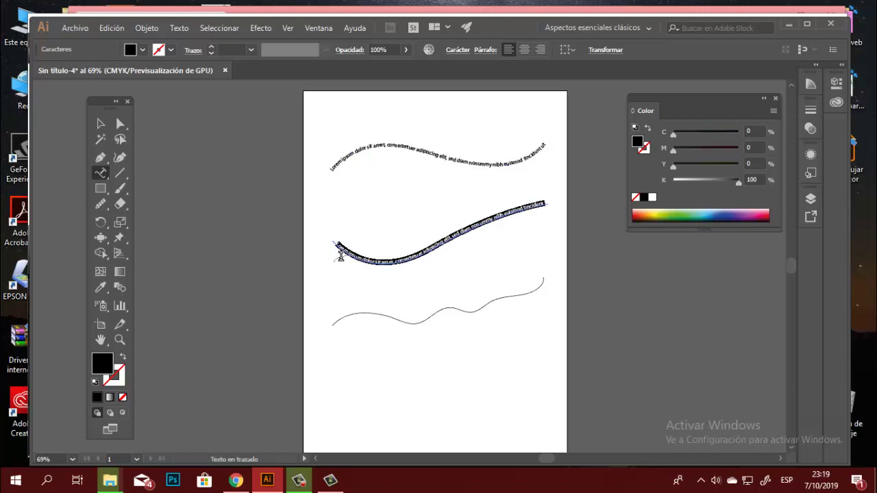
pyautogui.click(339, 319)
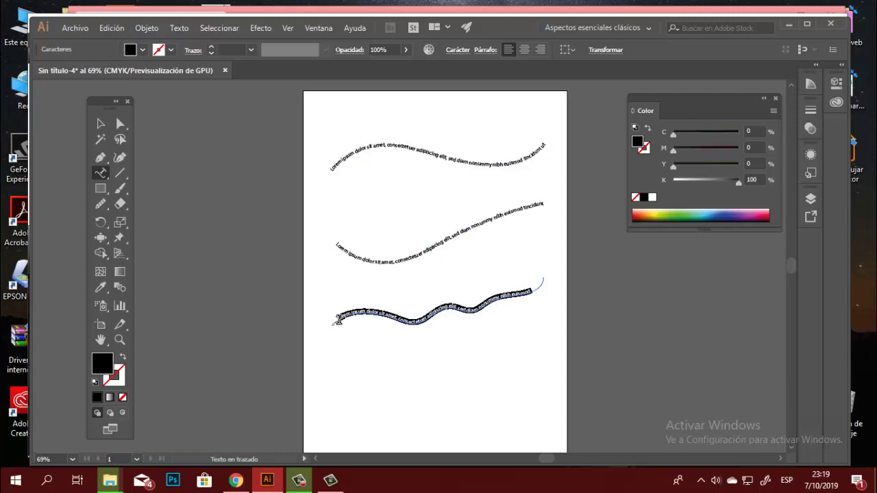
pyautogui.click(100, 129)
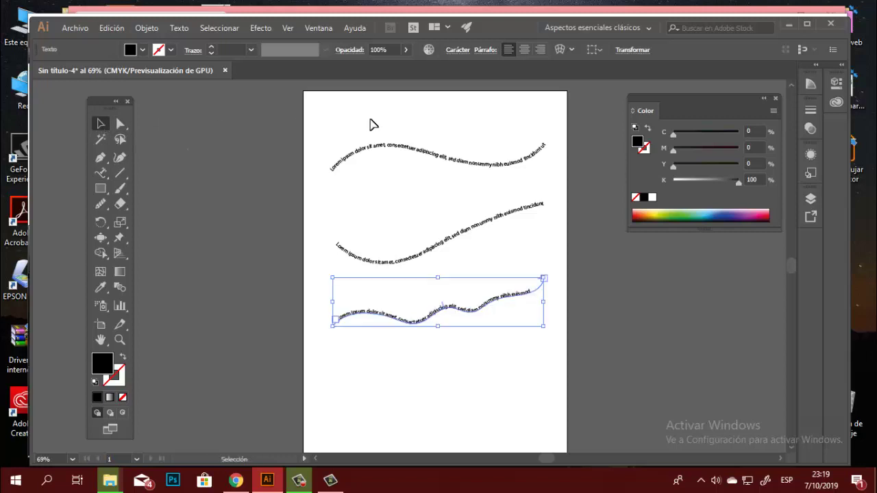
pyautogui.click(423, 198)
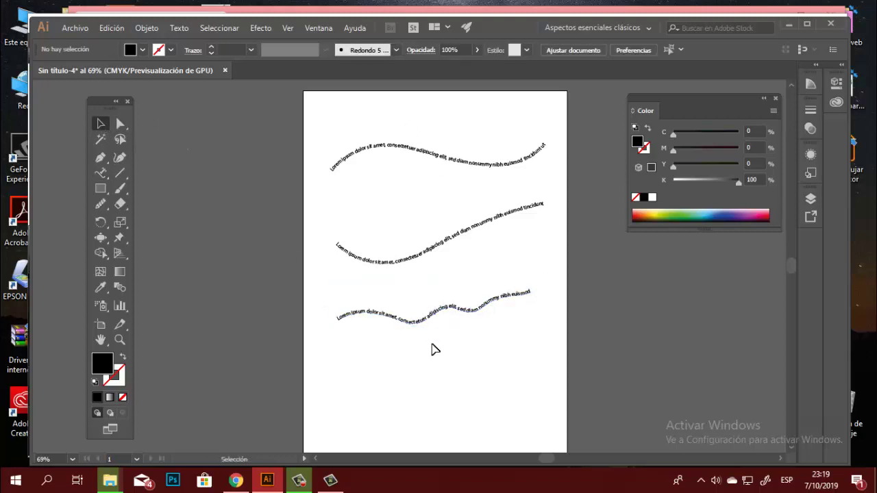
pyautogui.hotkey('ctrl', 'a')
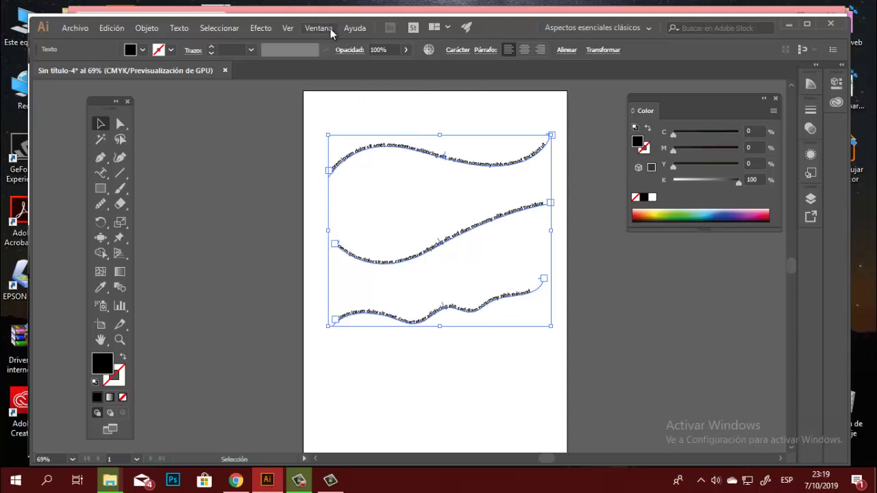
# Step: Set the font size of all three path texts to 24 pt in the Character panel
pyautogui.click(327, 28)
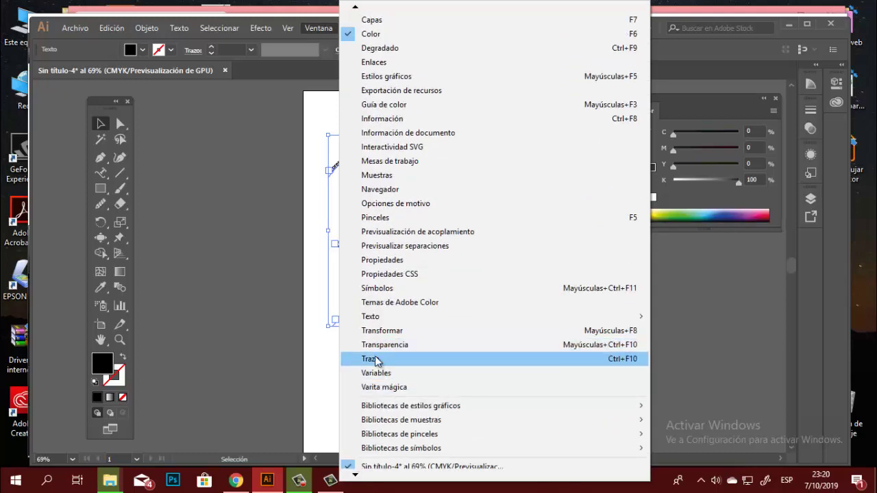
pyautogui.moveTo(370, 317)
pyautogui.click(699, 316)
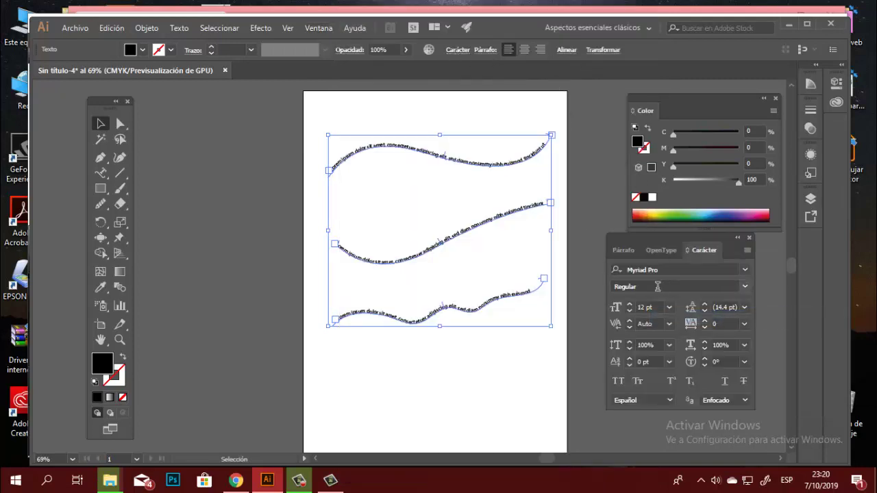
pyautogui.click(630, 304)
pyautogui.click(629, 304)
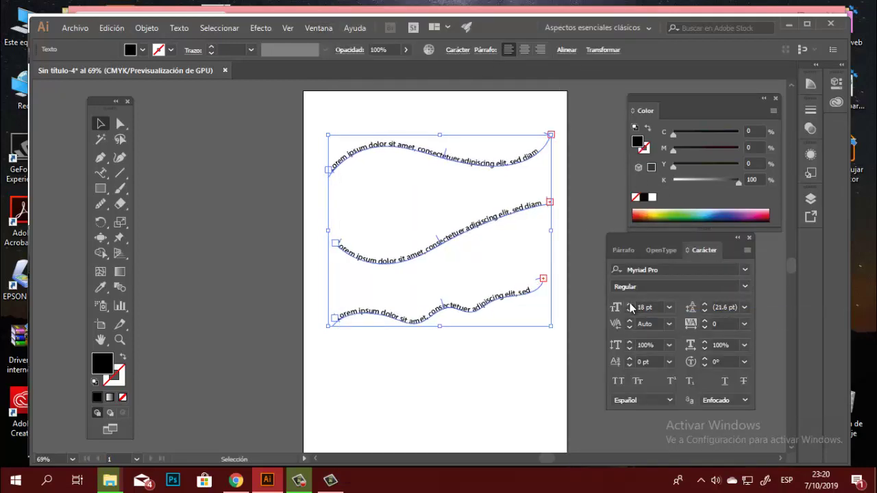
pyautogui.click(629, 305)
pyautogui.click(630, 304)
pyautogui.click(629, 305)
pyautogui.click(630, 304)
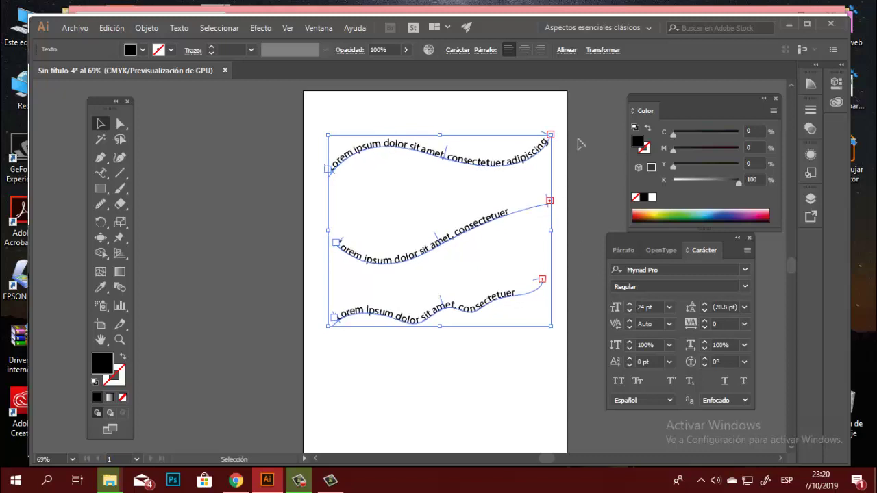
pyautogui.click(599, 133)
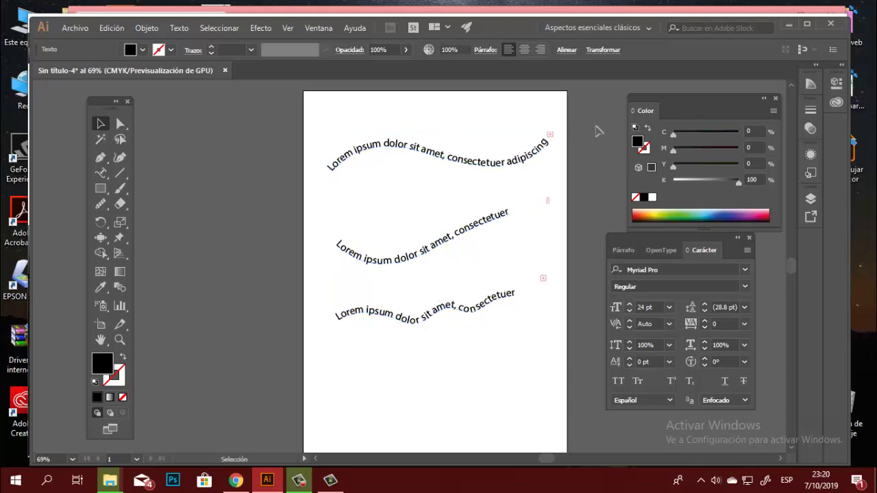
# Step: Flip the top and middle texts across their curves, then undo both flips
pyautogui.click(539, 164)
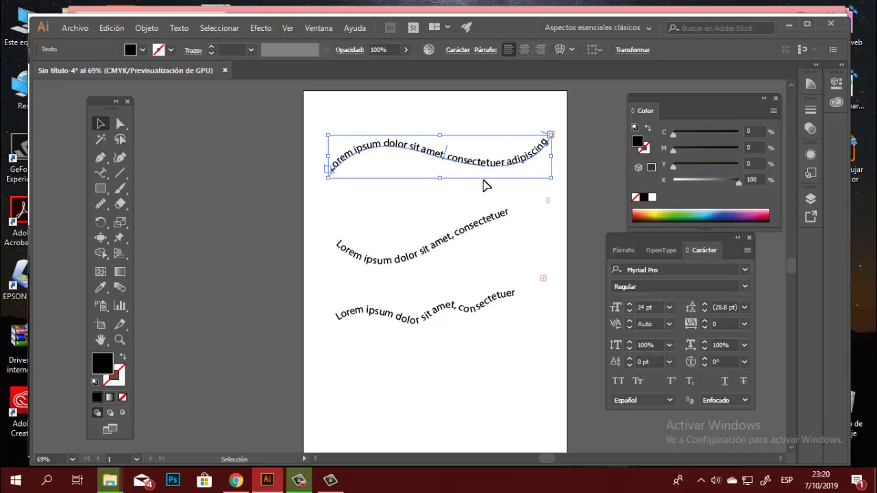
pyautogui.click(580, 175)
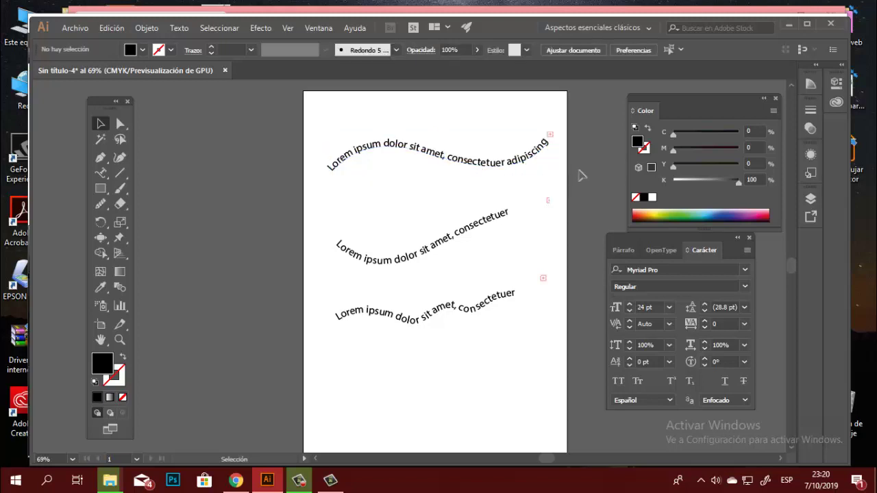
pyautogui.click(420, 152)
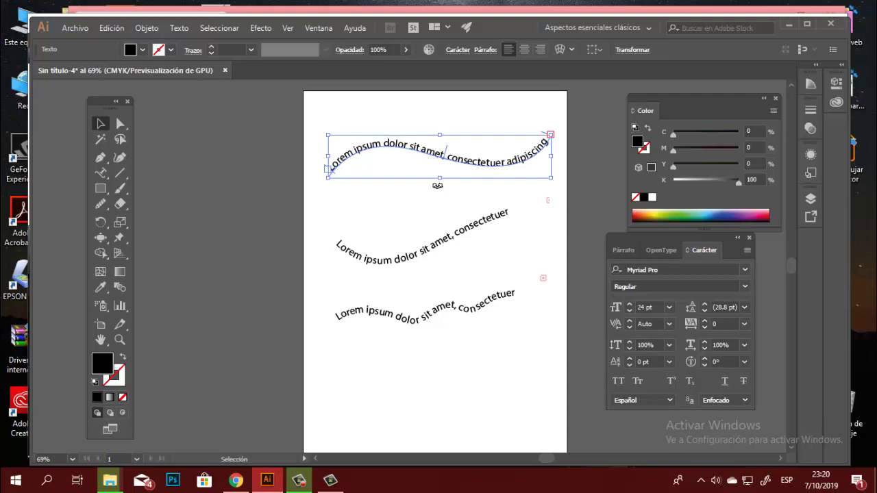
pyautogui.moveTo(447, 153)
pyautogui.mouseDown()
pyautogui.moveTo(469, 160)
pyautogui.moveTo(449, 175)
pyautogui.mouseUp()
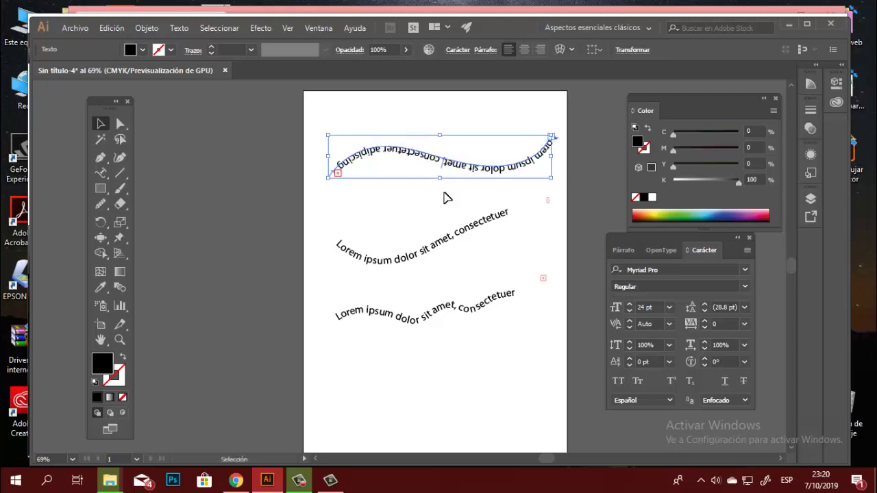
pyautogui.click(437, 238)
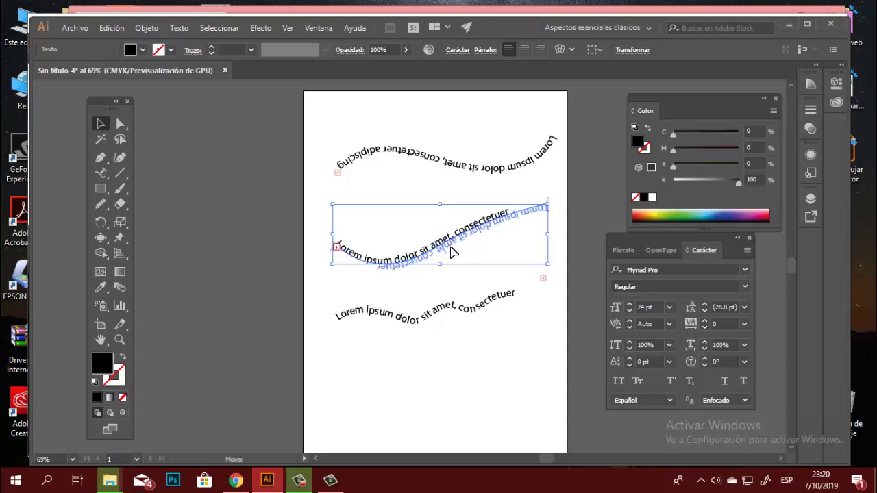
pyautogui.moveTo(436, 237); pyautogui.dragTo(454, 290)
pyautogui.hotkey('ctrl', 'z')
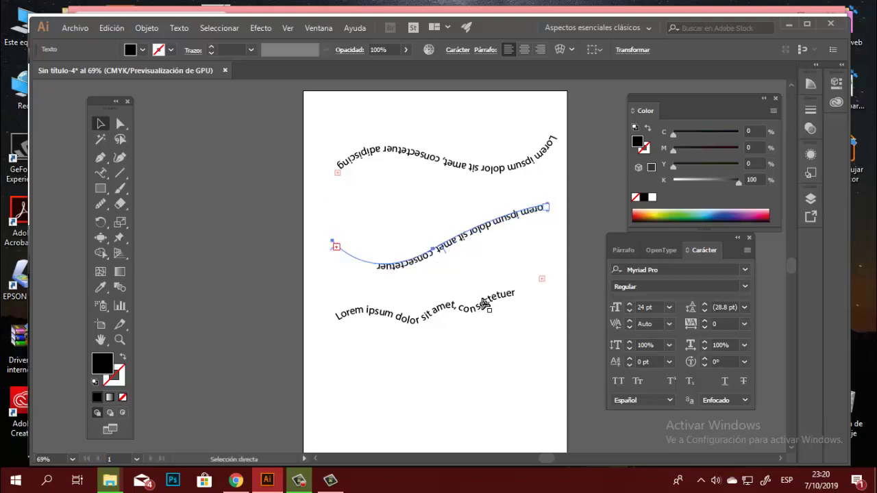
pyautogui.hotkey('ctrl', 'z')
pyautogui.hotkey('ctrl', 'z')
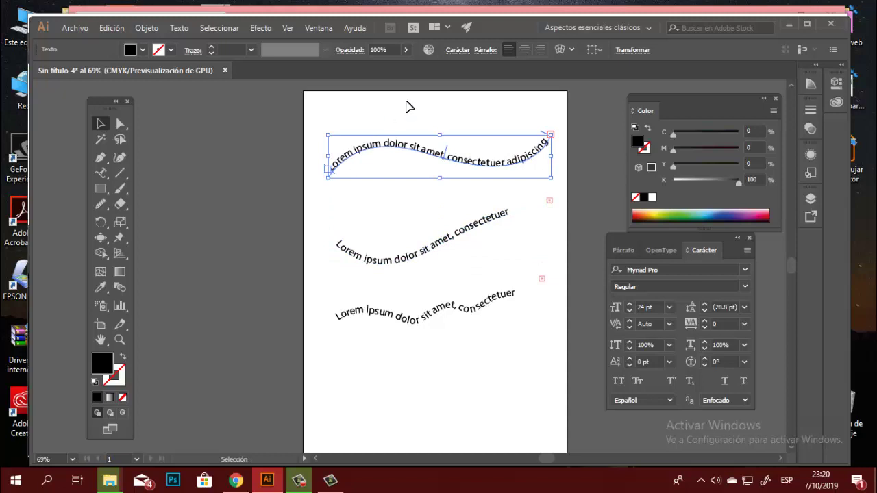
# Step: Select the top path text with the Direct Selection tool
pyautogui.moveTo(409, 113); pyautogui.dragTo(447, 198)
pyautogui.moveTo(373, 114); pyautogui.dragTo(407, 196)
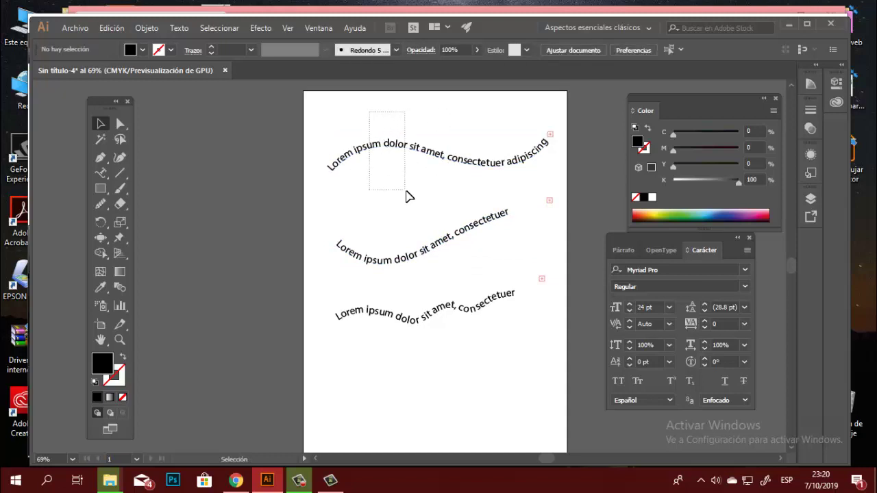
pyautogui.click(370, 206)
pyautogui.click(120, 123)
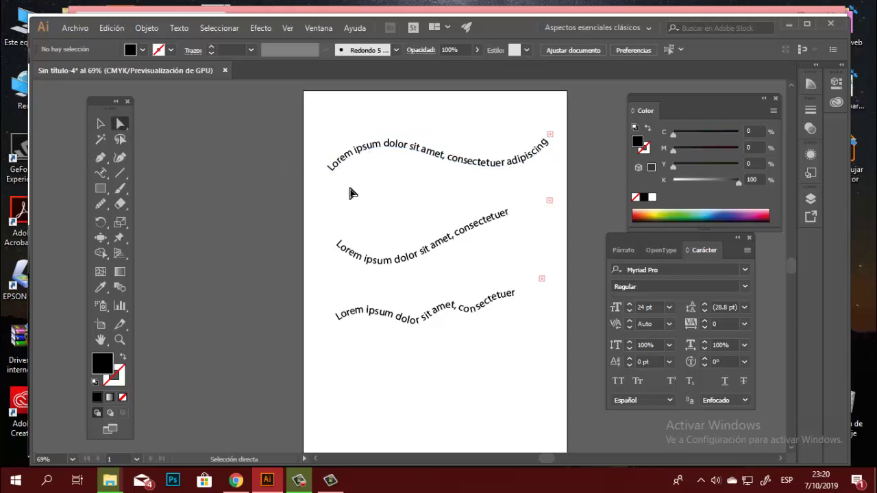
pyautogui.click(351, 157)
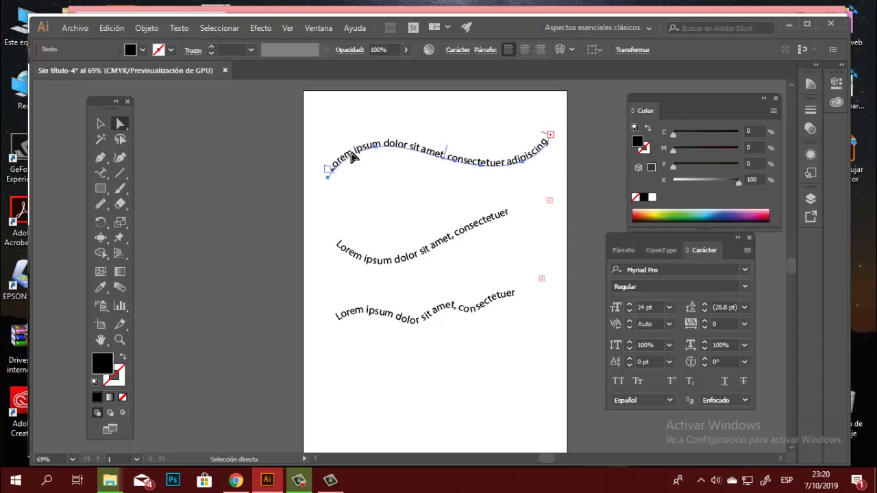
# Step: Colour the top line of text red-orange
pyautogui.click(635, 215)
pyautogui.click(484, 119)
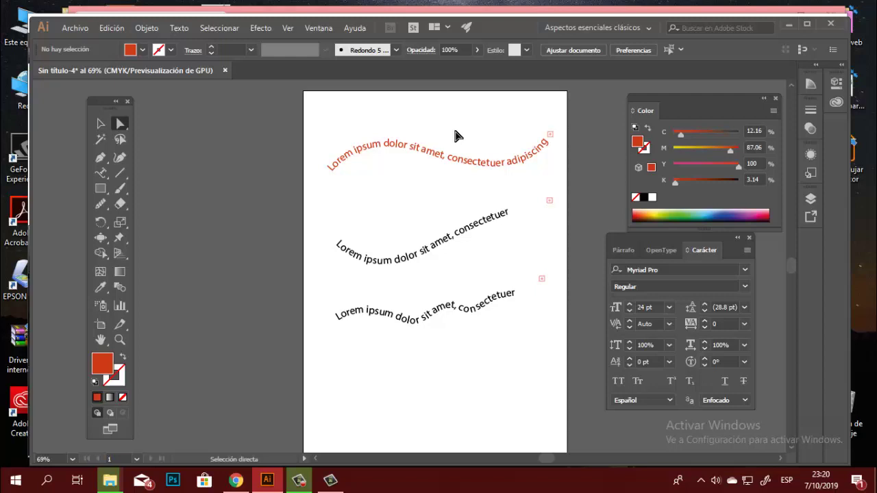
pyautogui.click(339, 173)
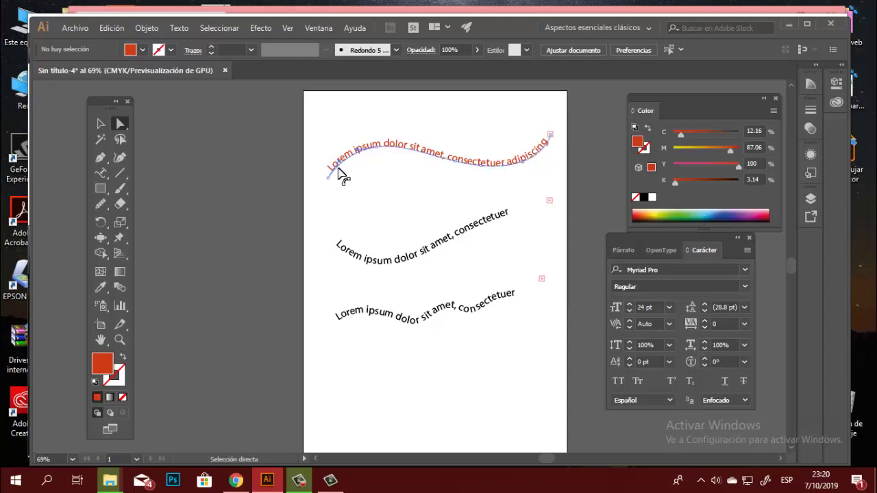
pyautogui.click(341, 172)
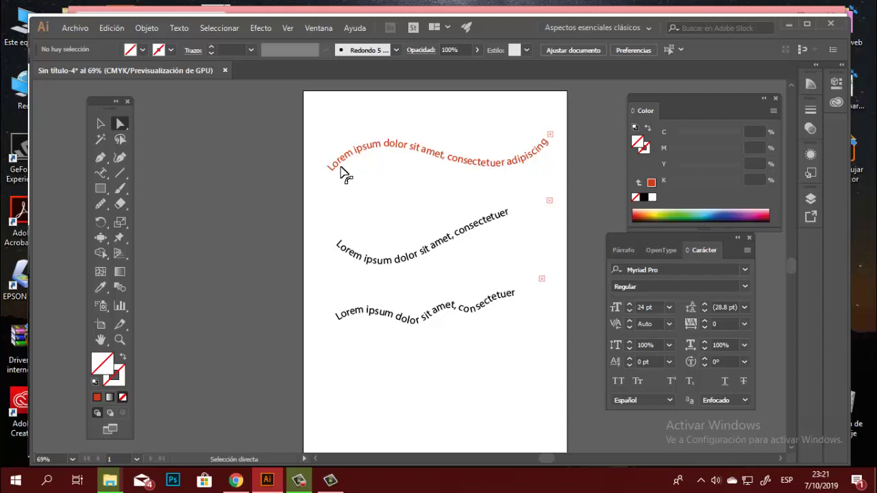
# Step: Test a green fill on the top path, set its fill to None, and reselect the text
pyautogui.click(340, 172)
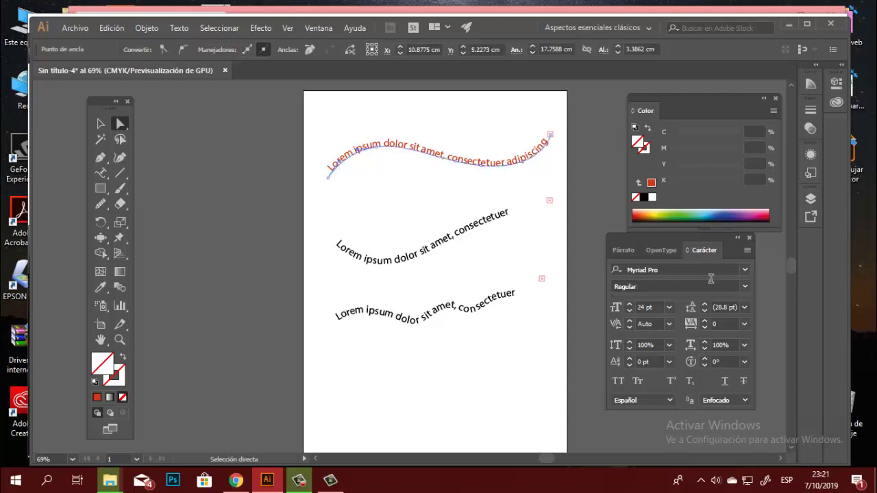
pyautogui.click(676, 213)
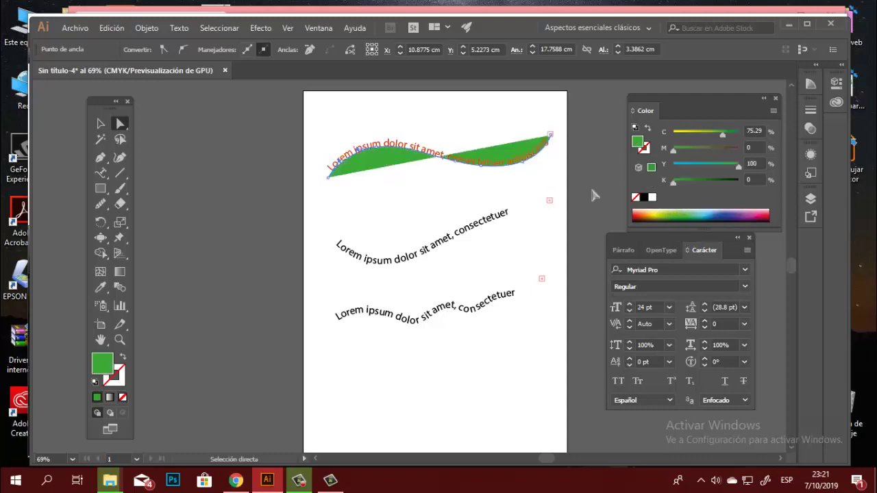
pyautogui.click(639, 144)
pyautogui.click(499, 140)
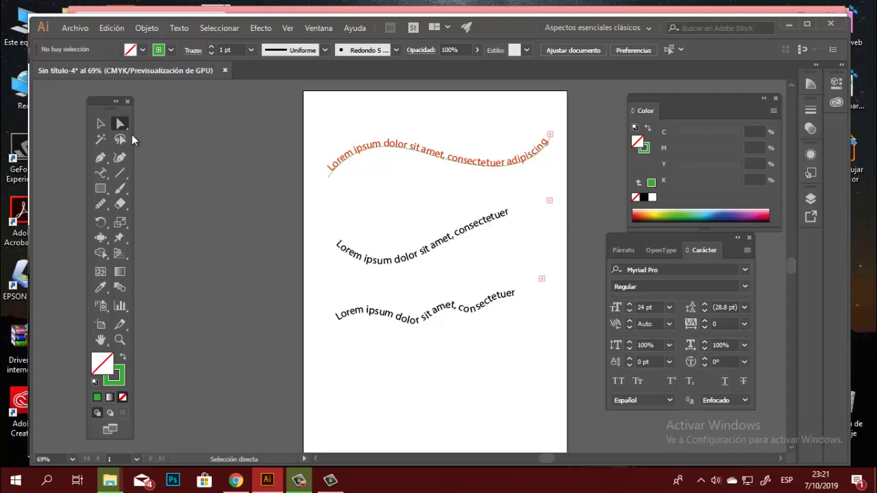
pyautogui.click(99, 123)
pyautogui.click(439, 172)
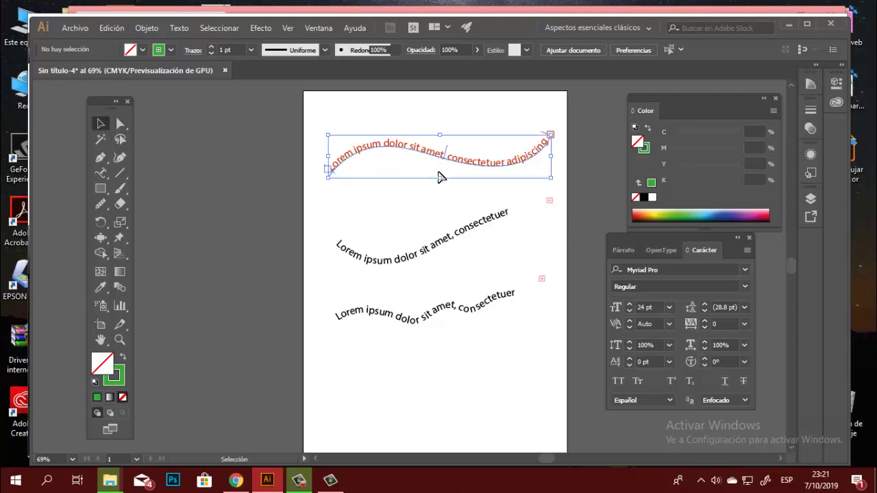
# Step: Bring up the Type on a Path options for the top text with Preview enabled
pyautogui.doubleClick(100, 175)
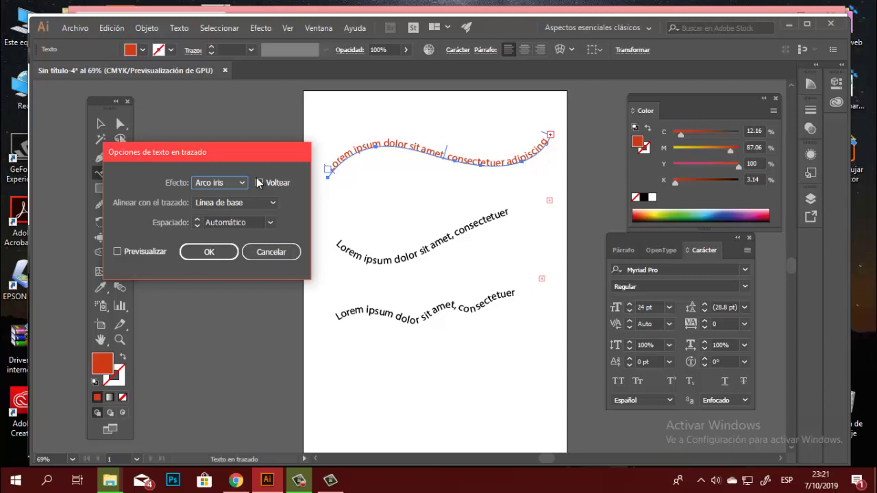
pyautogui.moveTo(236, 151); pyautogui.dragTo(246, 130)
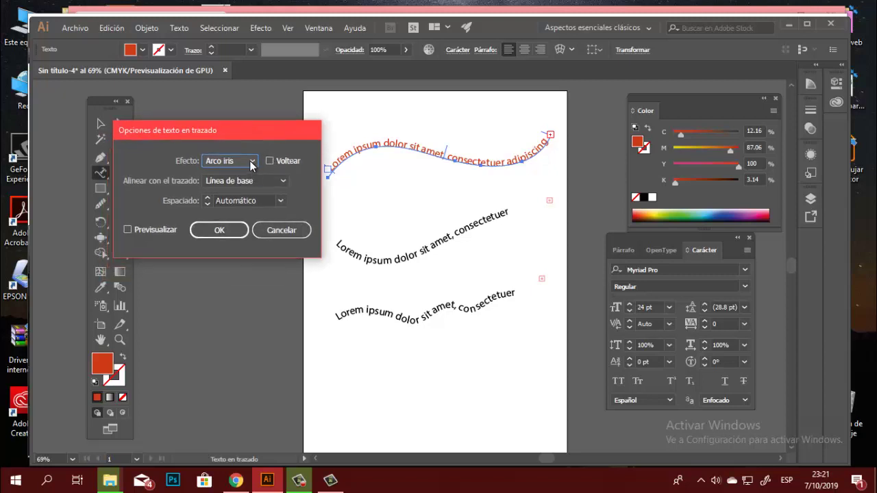
pyautogui.click(163, 232)
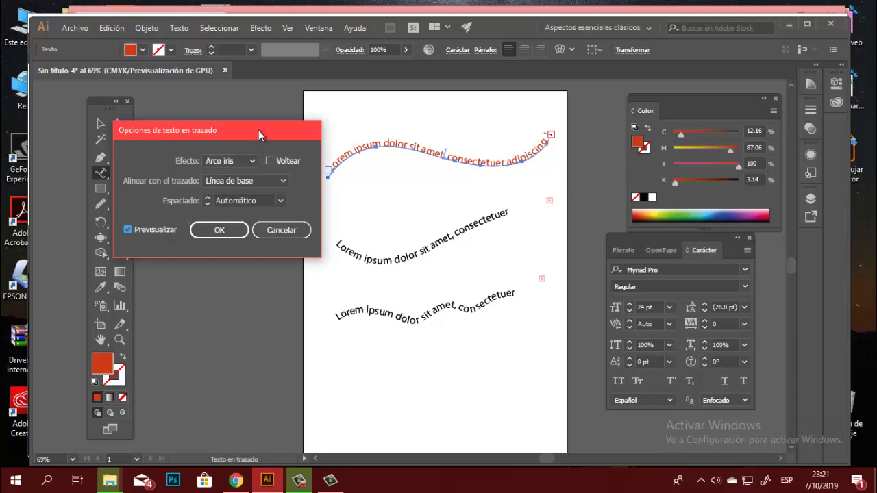
pyautogui.moveTo(258, 130); pyautogui.dragTo(237, 126)
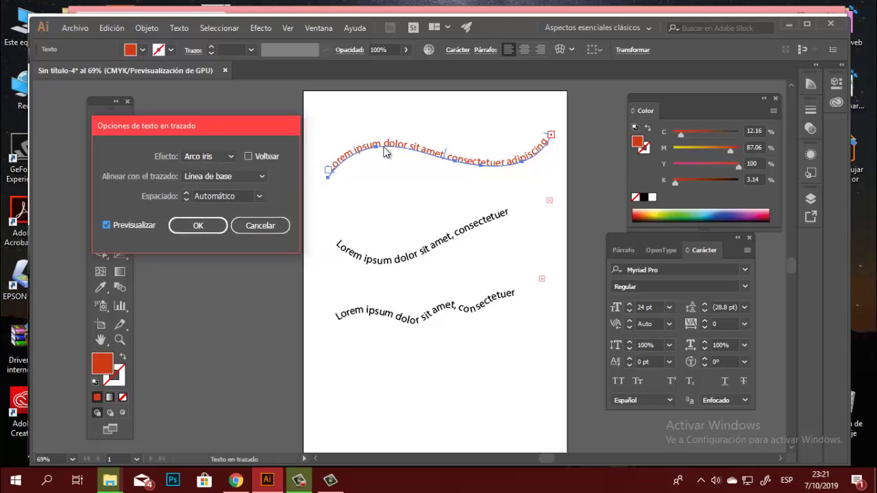
# Step: Preview the Sesgar, Cinta 3D, Escalón and Gravedad effects, then settle on Arco iris
pyautogui.click(231, 157)
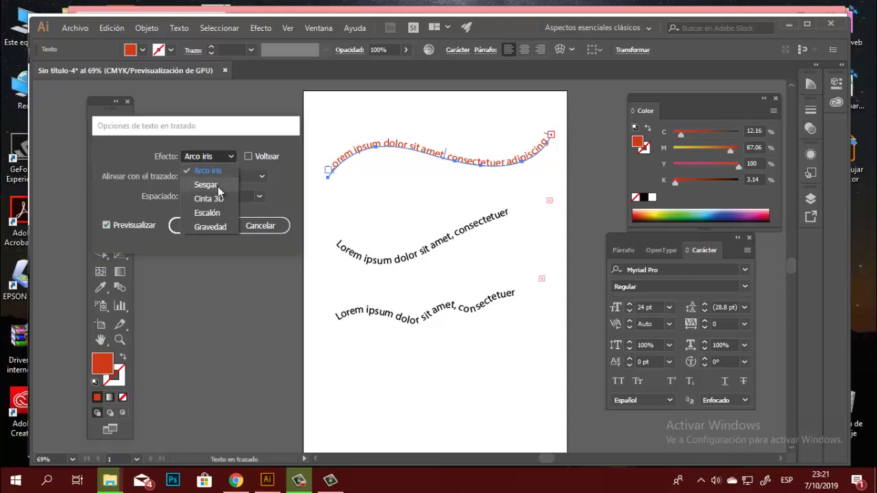
pyautogui.click(218, 187)
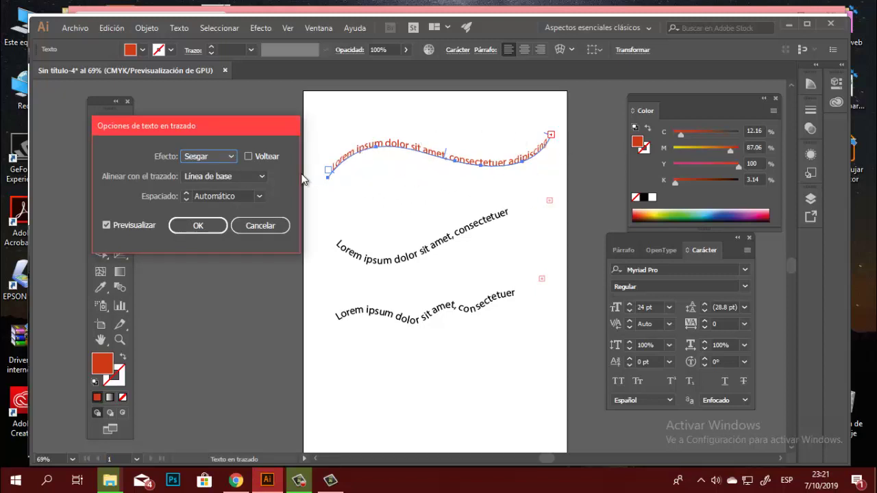
pyautogui.click(231, 157)
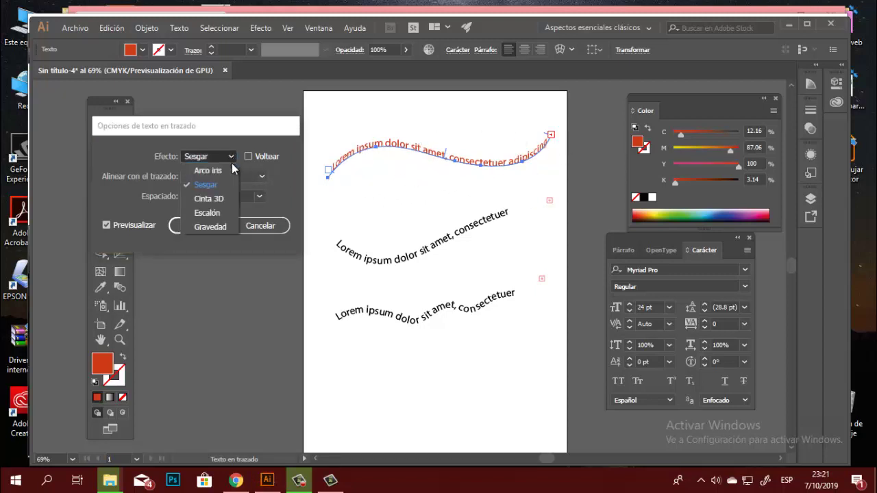
pyautogui.click(223, 198)
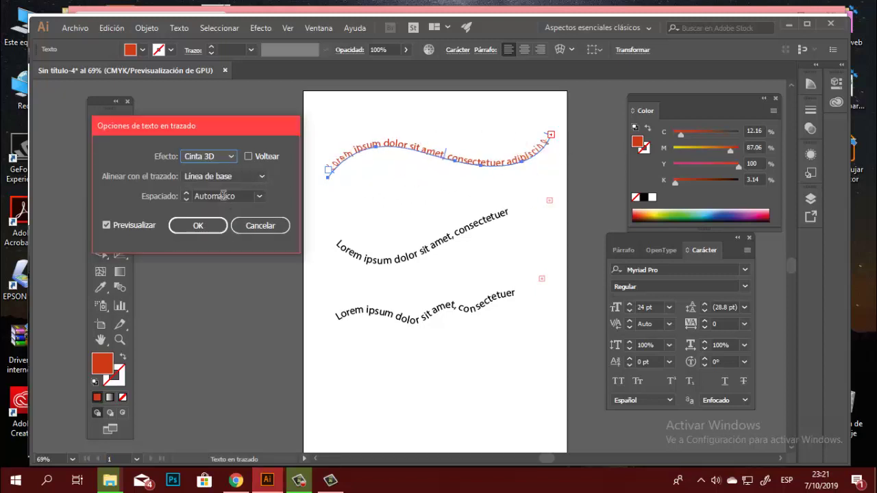
pyautogui.click(231, 157)
pyautogui.click(223, 211)
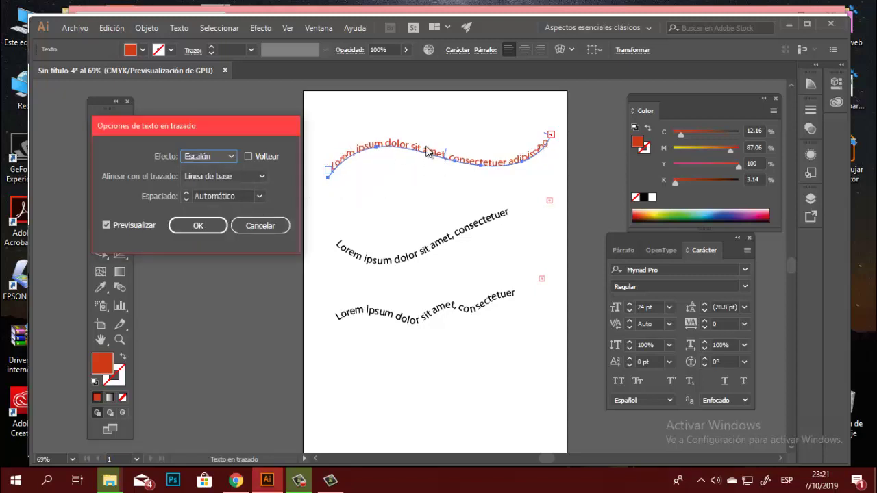
pyautogui.click(234, 158)
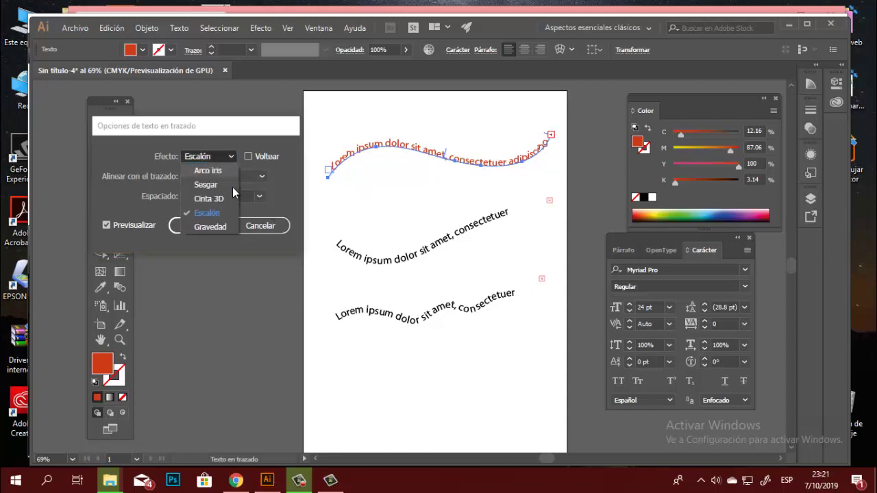
pyautogui.click(209, 227)
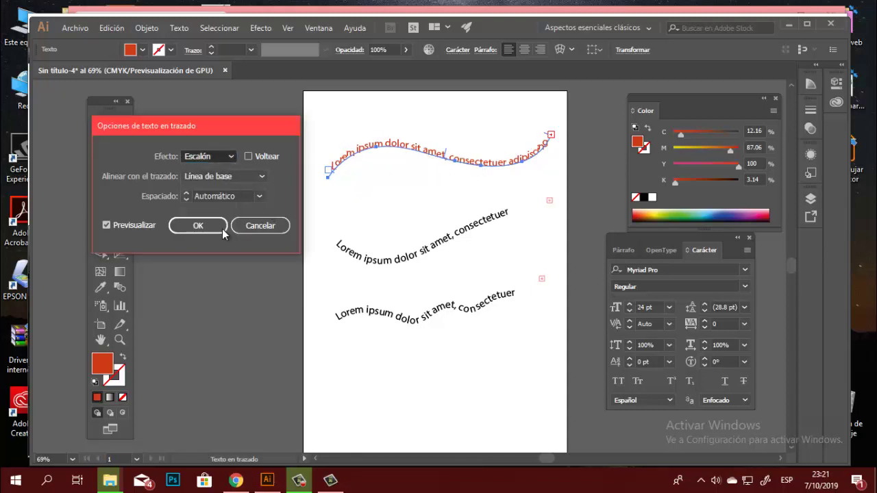
pyautogui.click(230, 158)
pyautogui.click(221, 172)
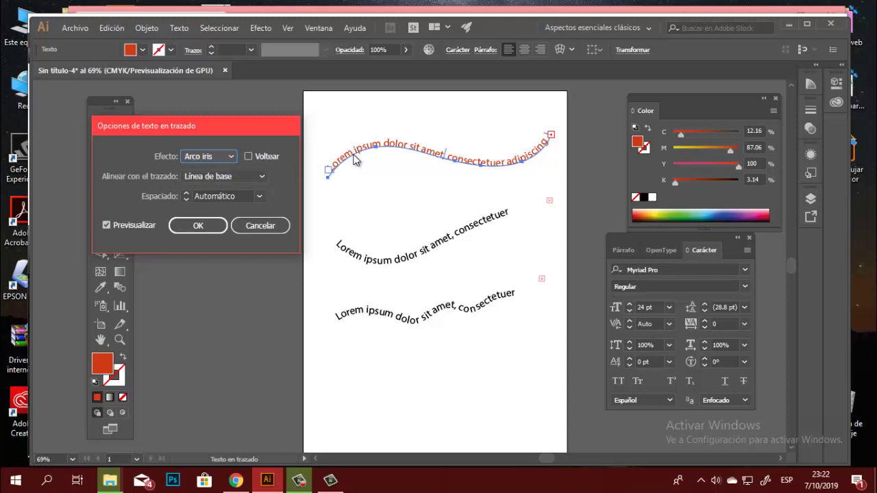
# Step: Compare ascender, descender and centre path alignments, then return to baseline alignment
pyautogui.click(262, 177)
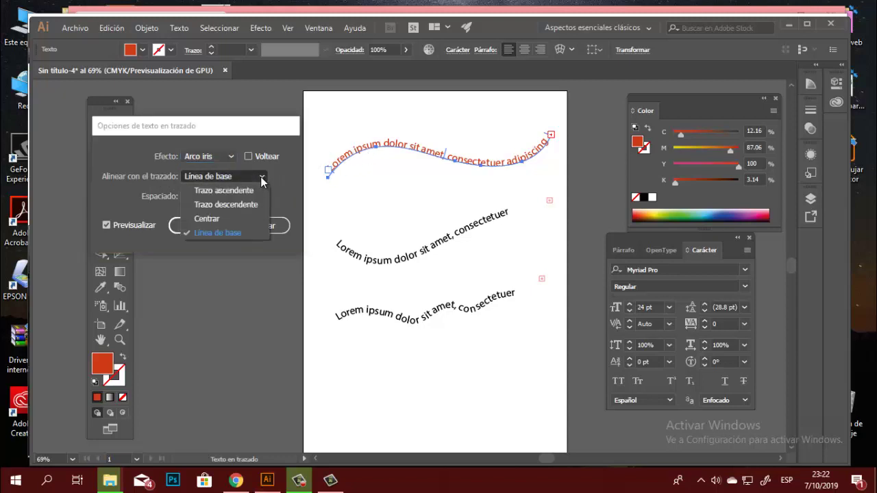
pyautogui.click(245, 192)
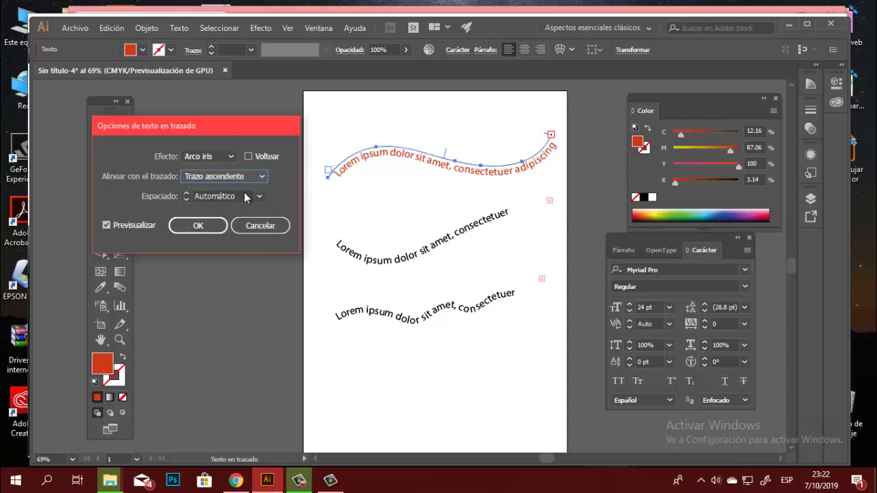
pyautogui.click(244, 176)
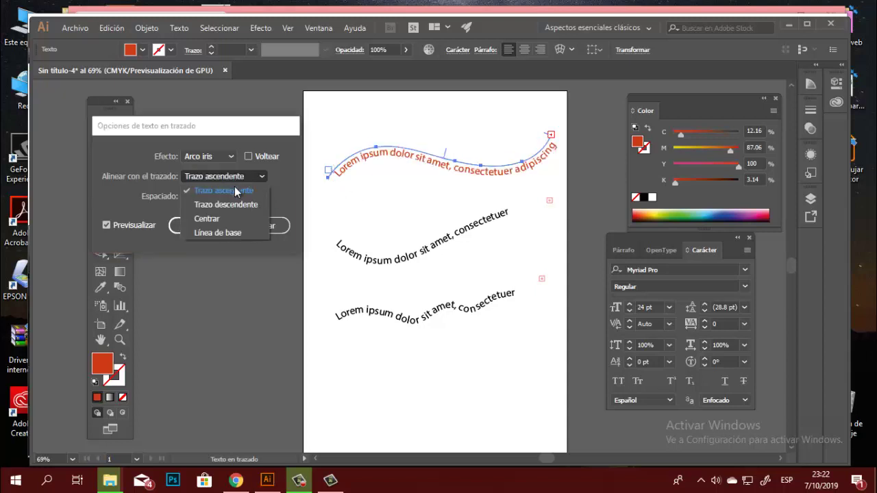
pyautogui.click(232, 205)
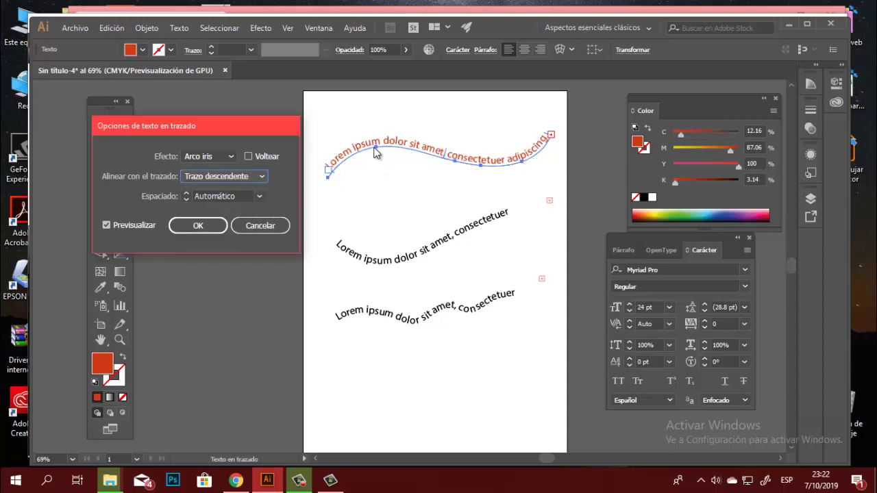
pyautogui.click(262, 182)
pyautogui.click(237, 216)
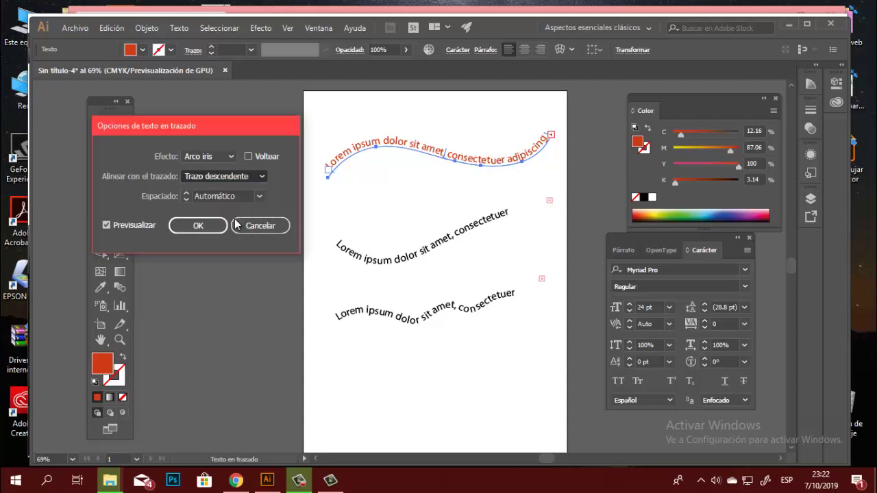
pyautogui.click(261, 177)
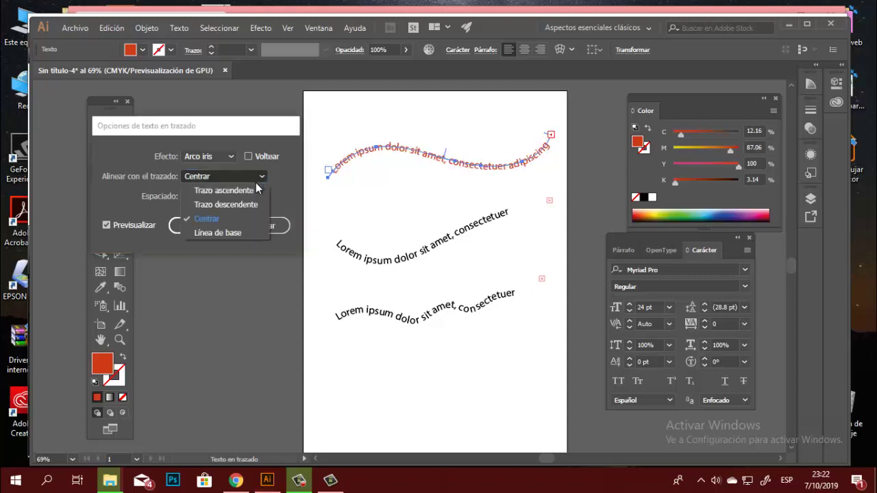
pyautogui.click(239, 232)
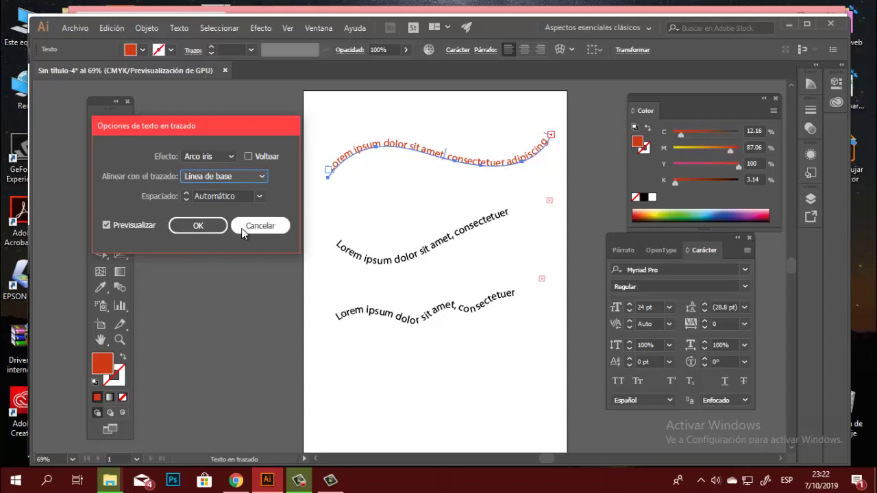
# Step: Keep Automatic character spacing and confirm the path-text options
pyautogui.click(260, 197)
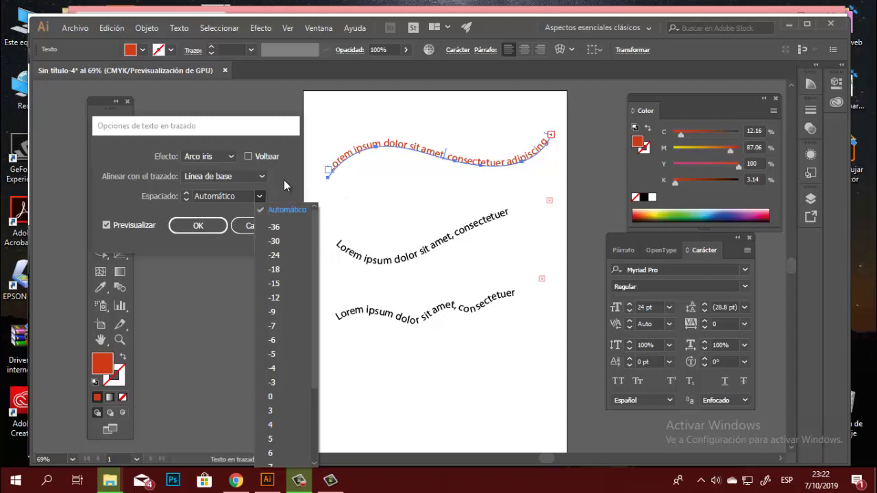
pyautogui.click(283, 210)
pyautogui.click(196, 228)
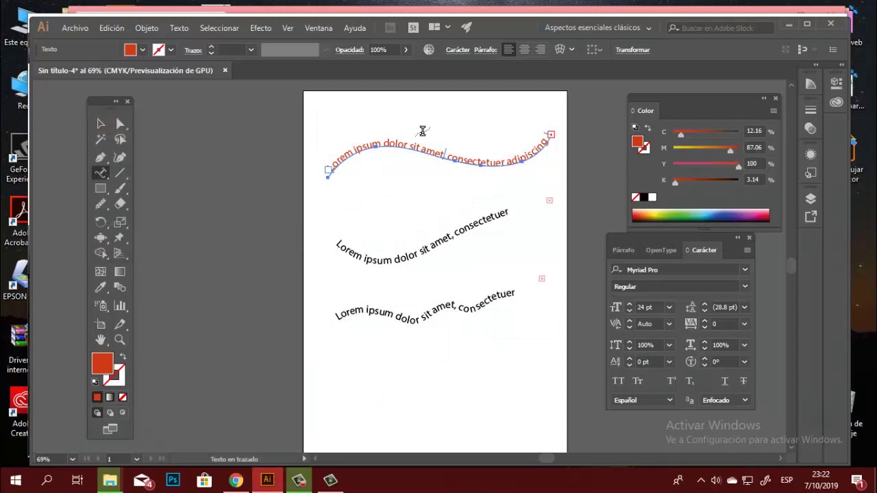
# Step: Dismiss the path-text warning and reselect the red curved text at the top
pyautogui.click(454, 123)
pyautogui.click(575, 267)
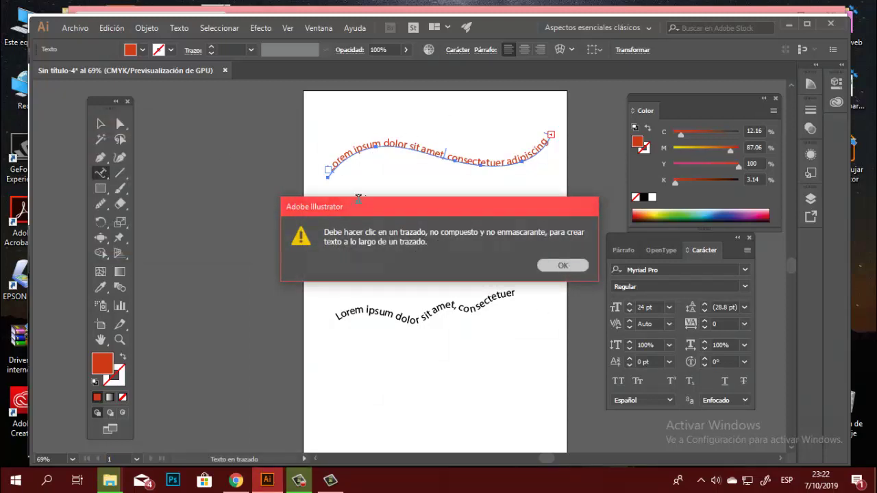
pyautogui.click(102, 124)
pyautogui.click(461, 110)
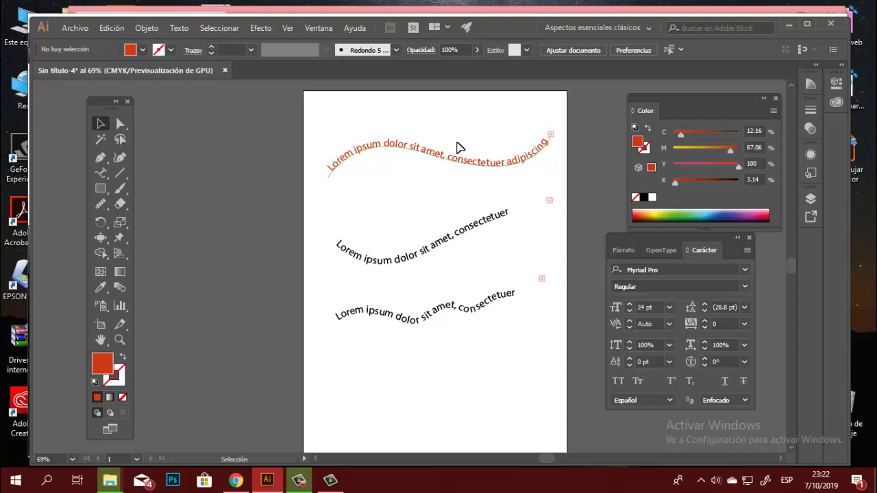
pyautogui.click(356, 155)
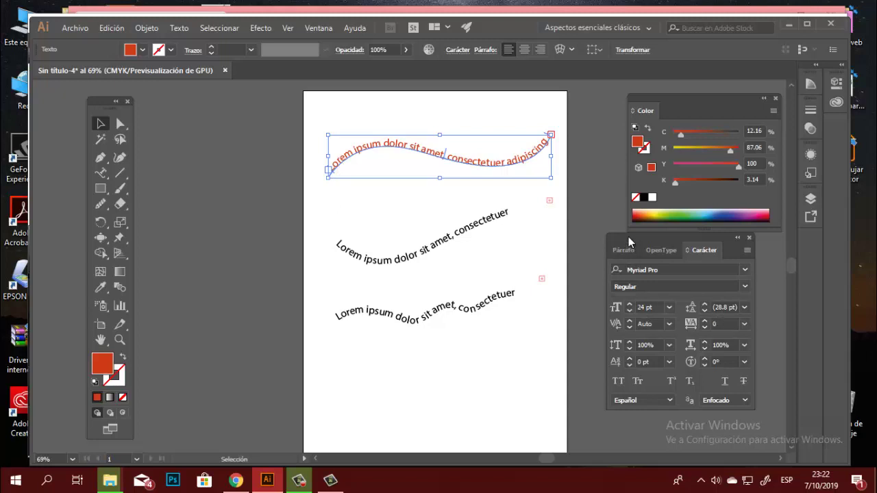
# Step: Move the Character panel beside the toolbar and show all its options
pyautogui.moveTo(633, 237)
pyautogui.mouseDown()
pyautogui.moveTo(162, 112)
pyautogui.moveTo(175, 97)
pyautogui.mouseUp()
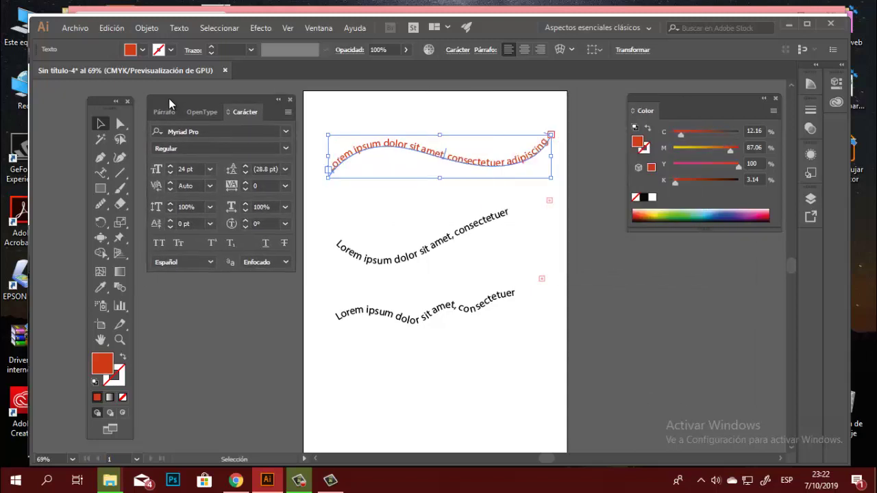
pyautogui.moveTo(103, 100); pyautogui.dragTo(74, 99)
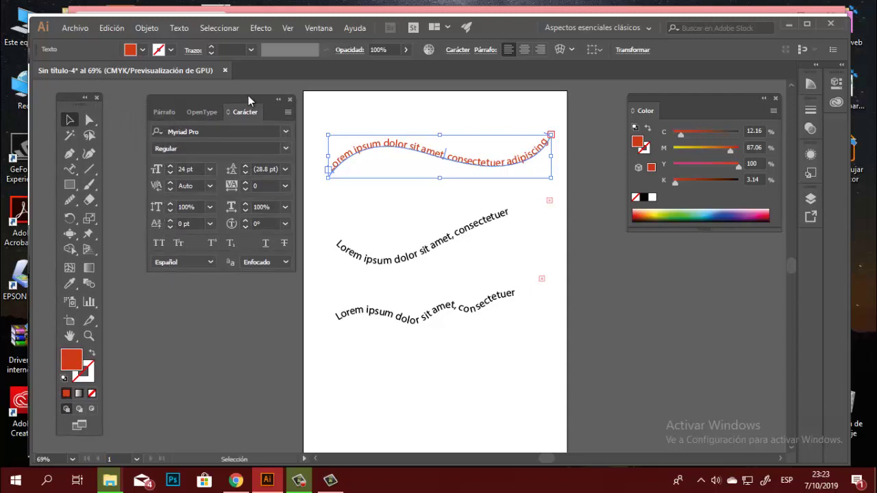
pyautogui.doubleClick(227, 112)
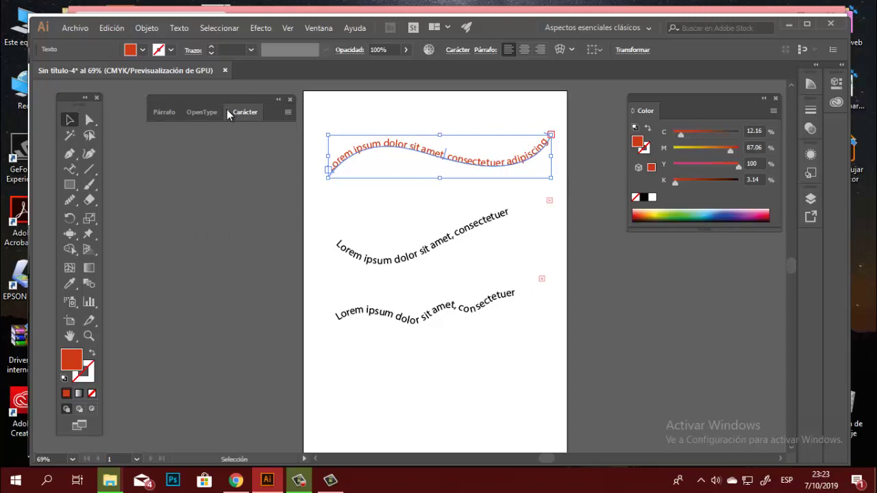
pyautogui.doubleClick(226, 112)
pyautogui.click(227, 112)
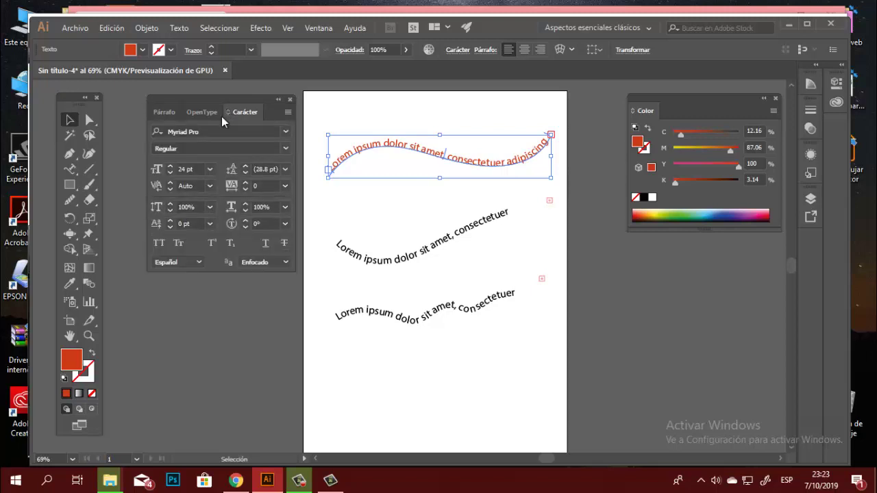
# Step: Try baseline shifts from 8 pt down to -24 pt, settling on 8 pt
pyautogui.click(169, 221)
pyautogui.click(169, 221)
pyautogui.click(169, 220)
pyautogui.click(169, 221)
pyautogui.click(169, 220)
pyautogui.click(170, 221)
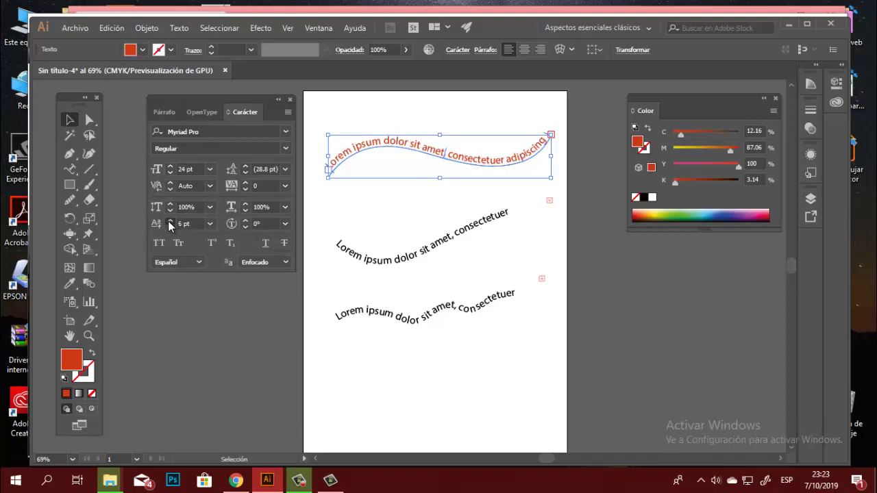
pyautogui.click(170, 221)
pyautogui.click(170, 221)
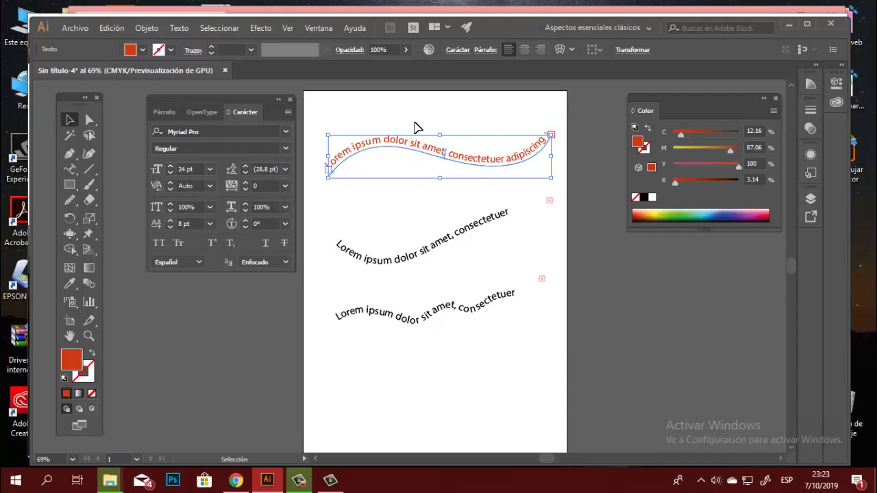
pyautogui.click(170, 226)
pyautogui.click(170, 227)
pyautogui.click(170, 227)
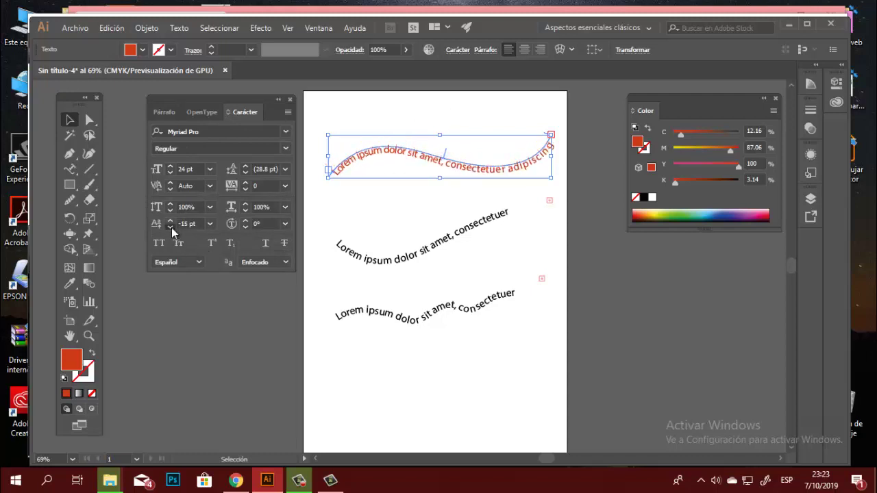
pyautogui.click(170, 227)
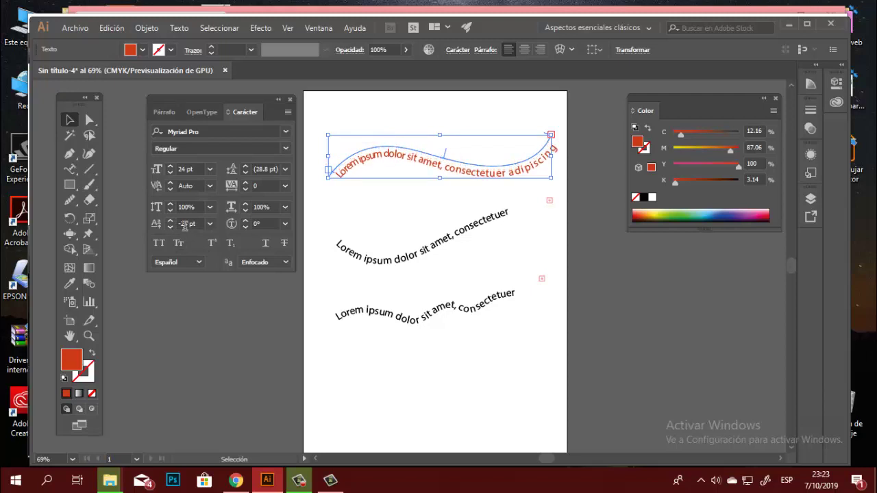
pyautogui.click(170, 228)
pyautogui.click(170, 221)
pyautogui.click(170, 221)
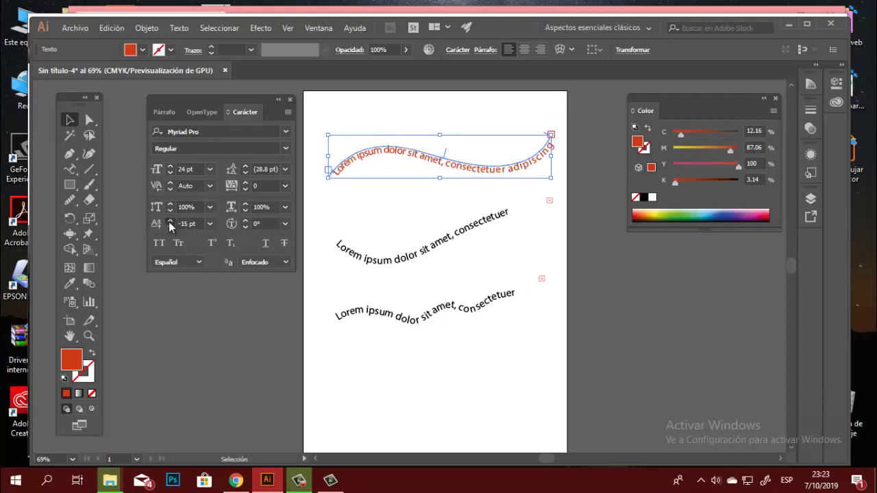
pyautogui.click(170, 220)
pyautogui.click(169, 220)
pyautogui.click(170, 221)
pyautogui.click(170, 221)
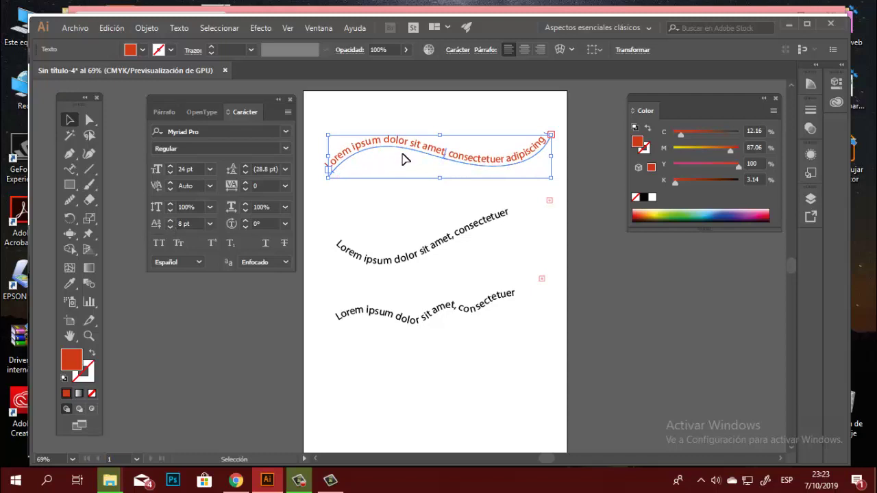
pyautogui.click(388, 184)
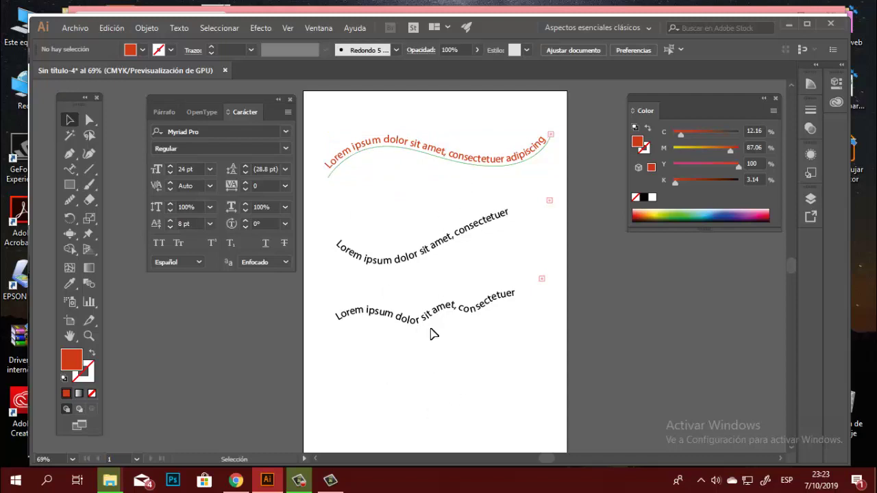
# Step: Smooth the bottom text's path with the Smooth tool, then select all three path texts
pyautogui.click(433, 318)
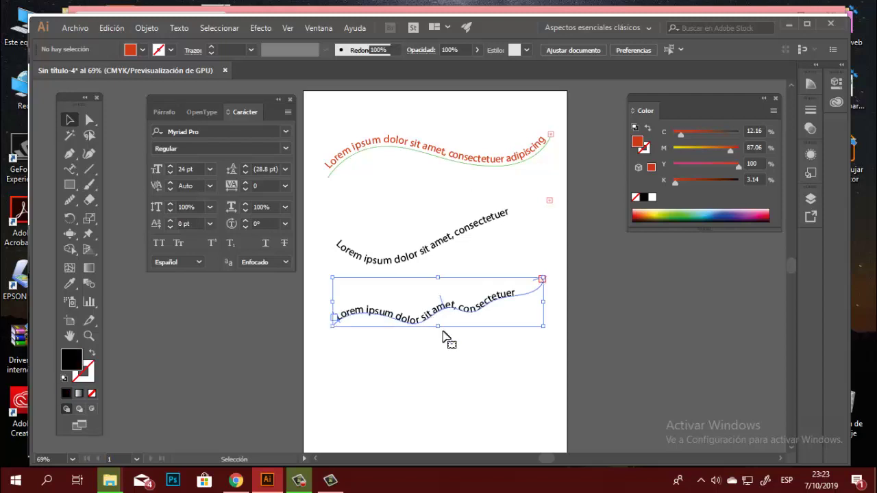
pyautogui.click(71, 201)
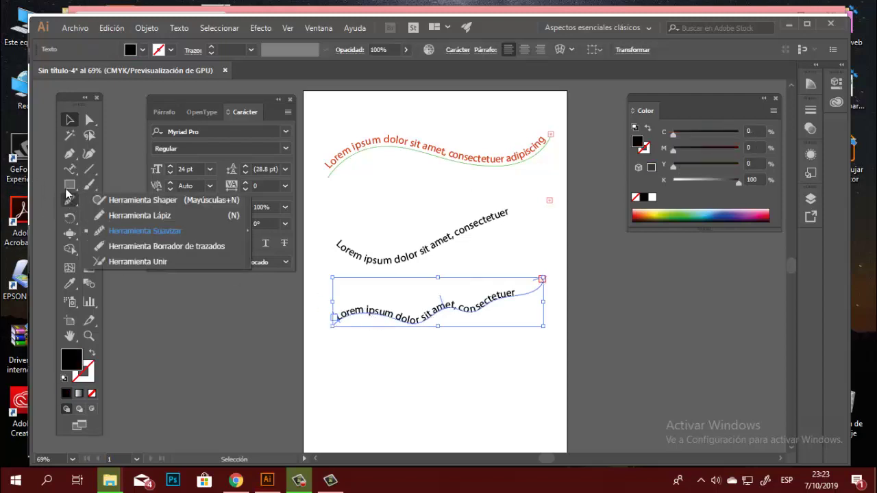
pyautogui.click(72, 203)
pyautogui.click(71, 201)
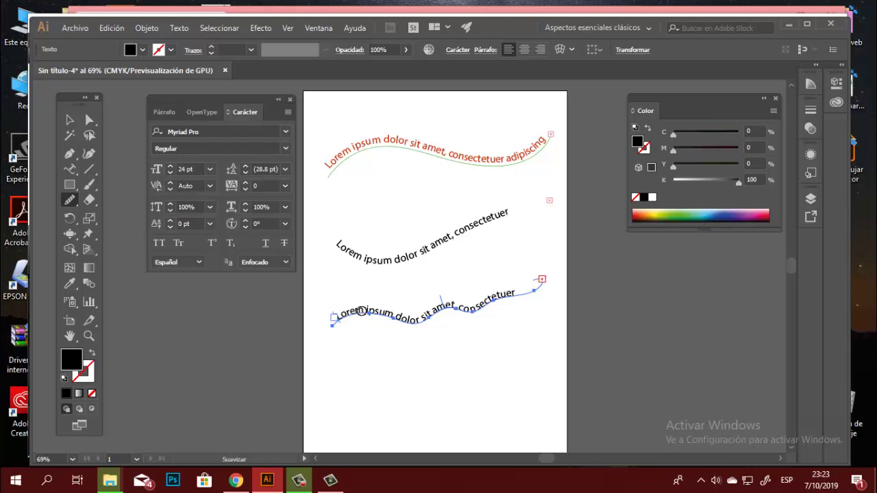
pyautogui.moveTo(361, 310)
pyautogui.mouseDown()
pyautogui.moveTo(471, 319)
pyautogui.moveTo(550, 308)
pyautogui.moveTo(505, 291)
pyautogui.moveTo(465, 319)
pyautogui.moveTo(446, 310)
pyautogui.mouseUp()
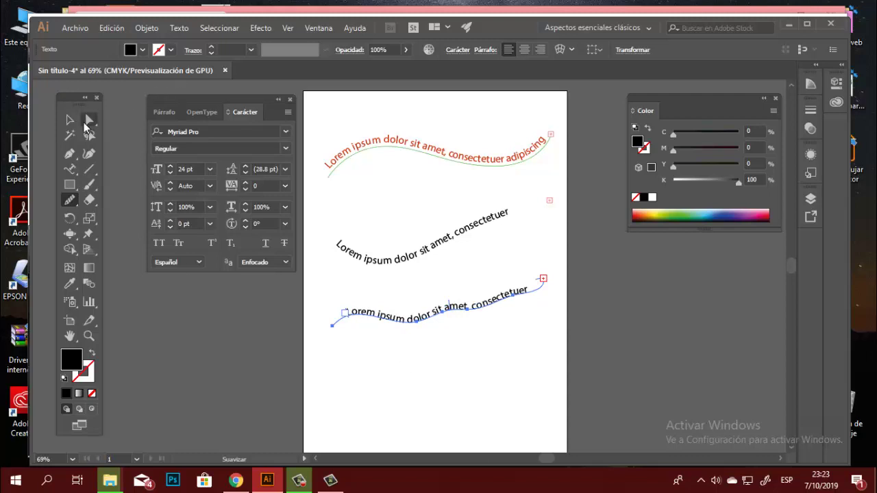
pyautogui.click(69, 119)
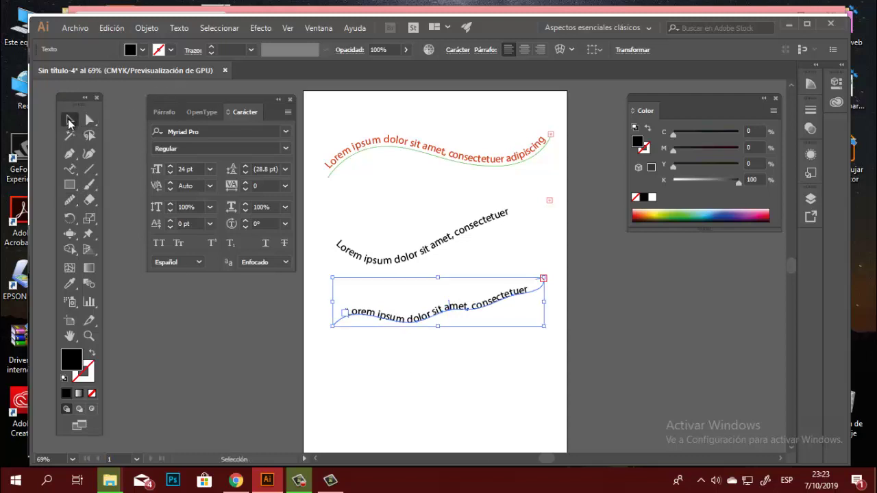
pyautogui.click(403, 118)
pyautogui.moveTo(411, 118); pyautogui.dragTo(581, 387)
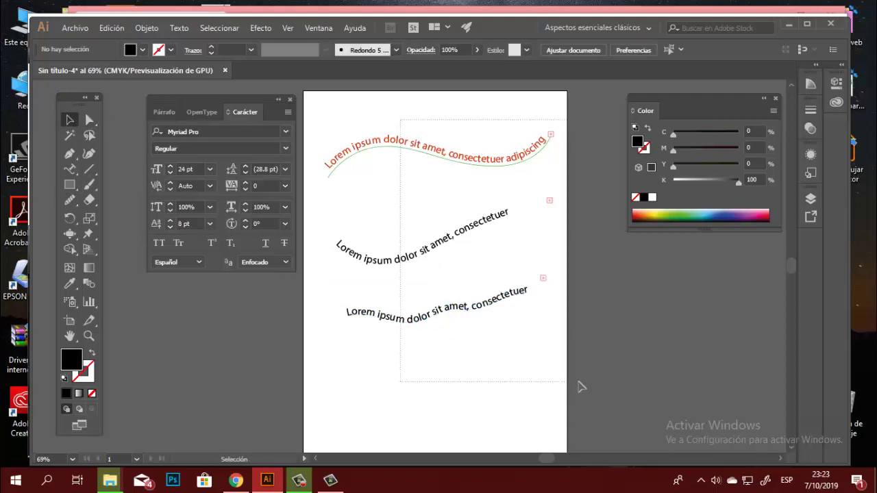
# Step: Delete the three curved text samples and draw an olive-green circle near the page top
pyautogui.press('Delete')
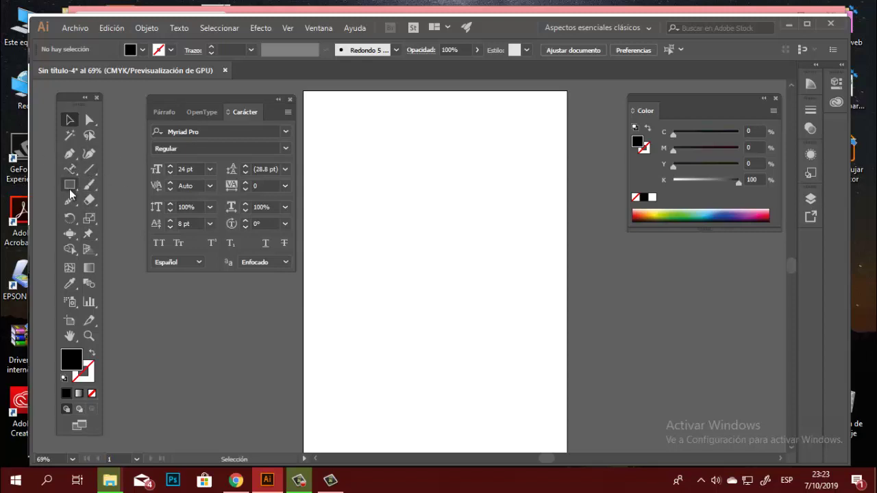
pyautogui.moveTo(70, 191); pyautogui.dragTo(137, 216)
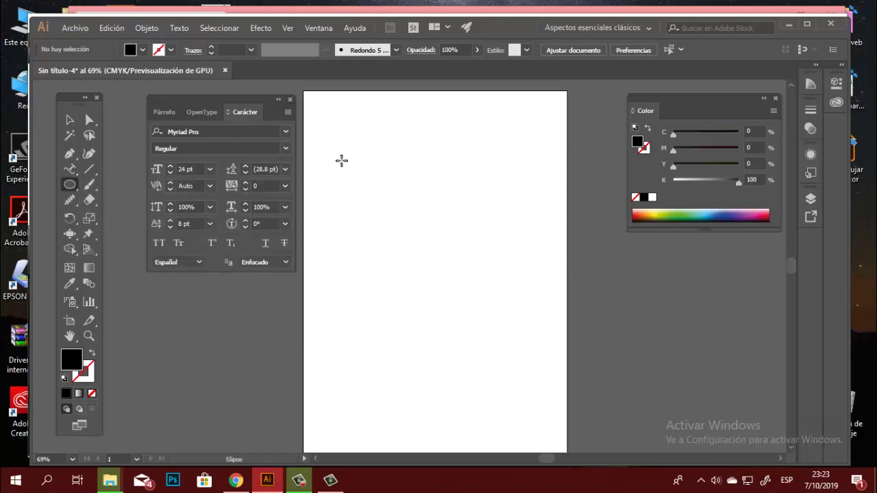
pyautogui.moveTo(355, 137); pyautogui.dragTo(488, 270)
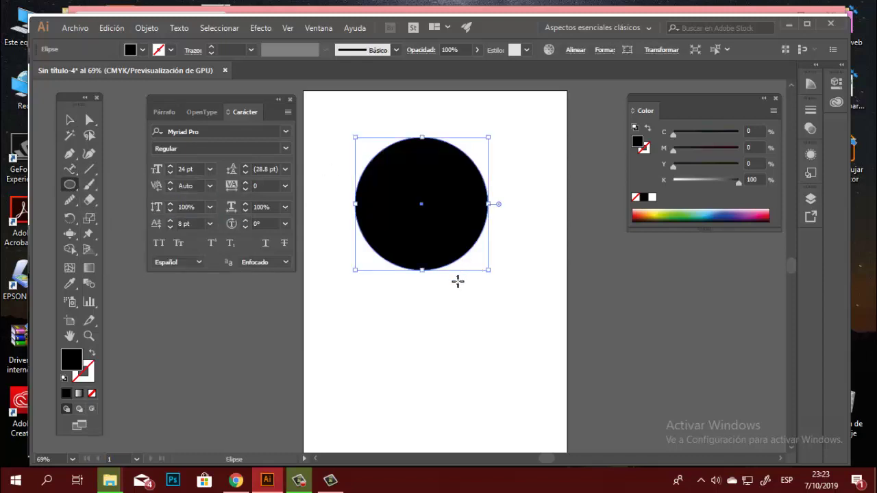
pyautogui.click(69, 120)
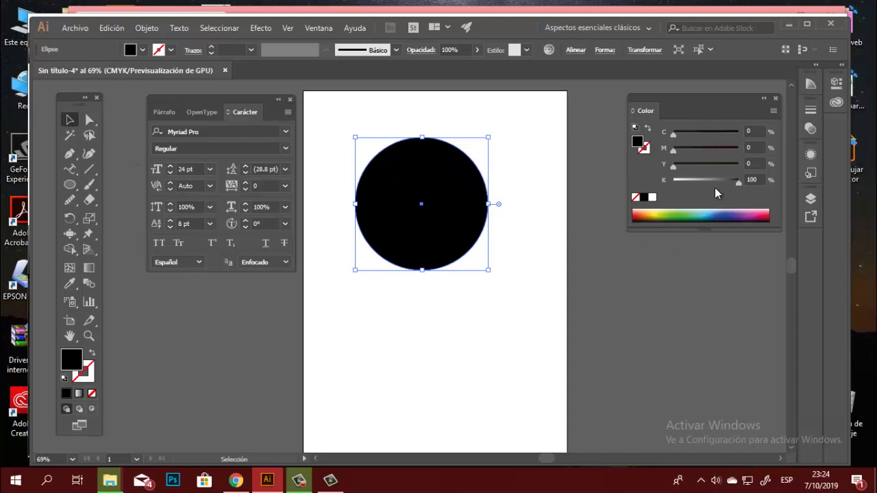
pyautogui.click(672, 213)
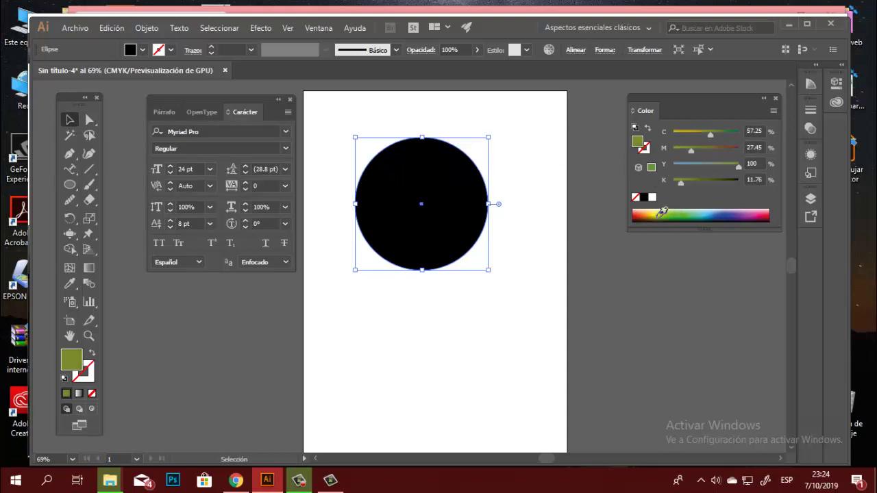
pyautogui.click(574, 194)
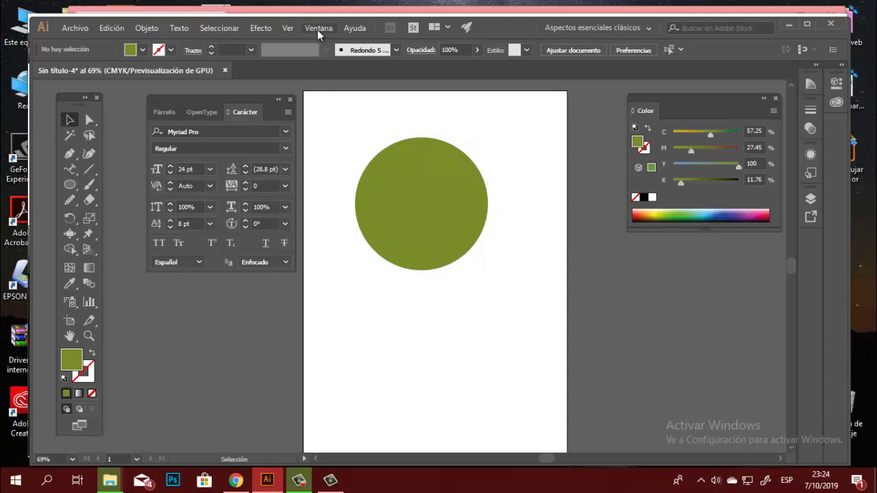
# Step: Place the Chef symbol from the Elementos de logotipo library at the artboard's upper right
pyautogui.click(318, 29)
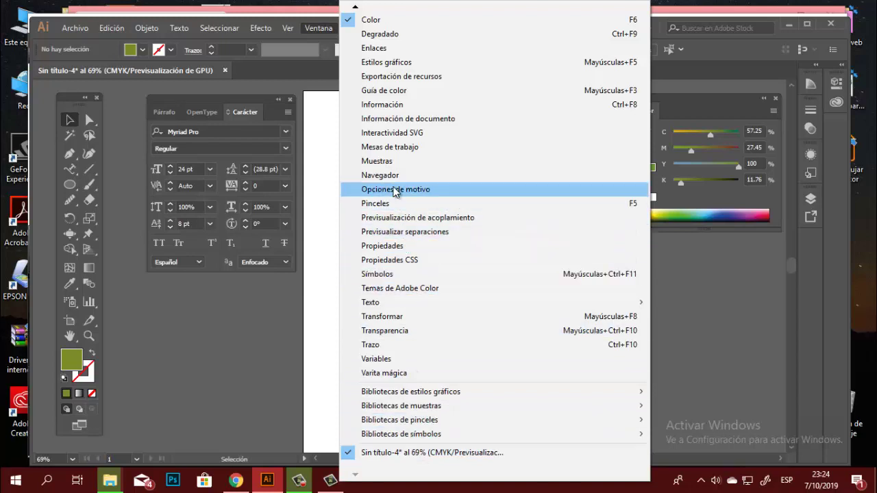
pyautogui.click(402, 275)
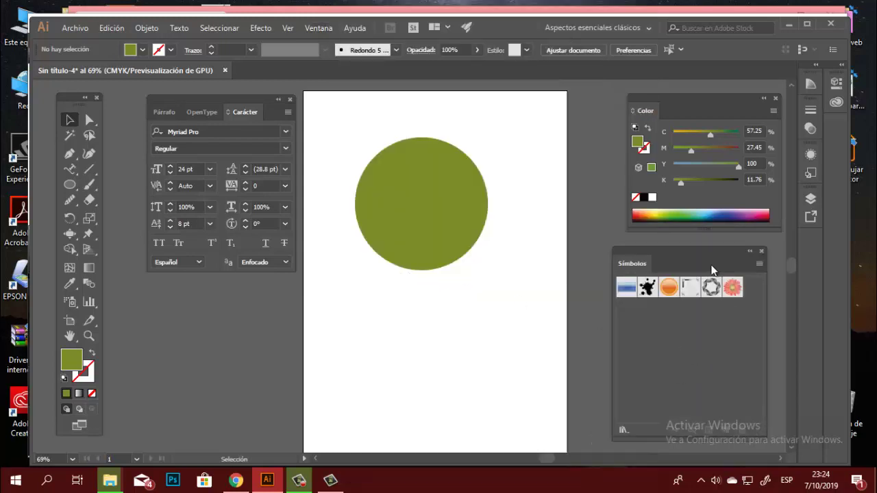
pyautogui.moveTo(699, 259); pyautogui.dragTo(557, 112)
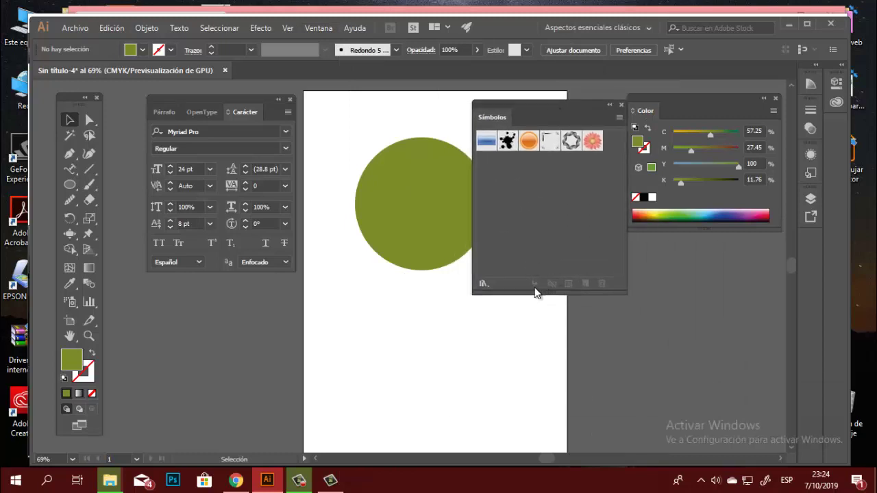
pyautogui.click(483, 282)
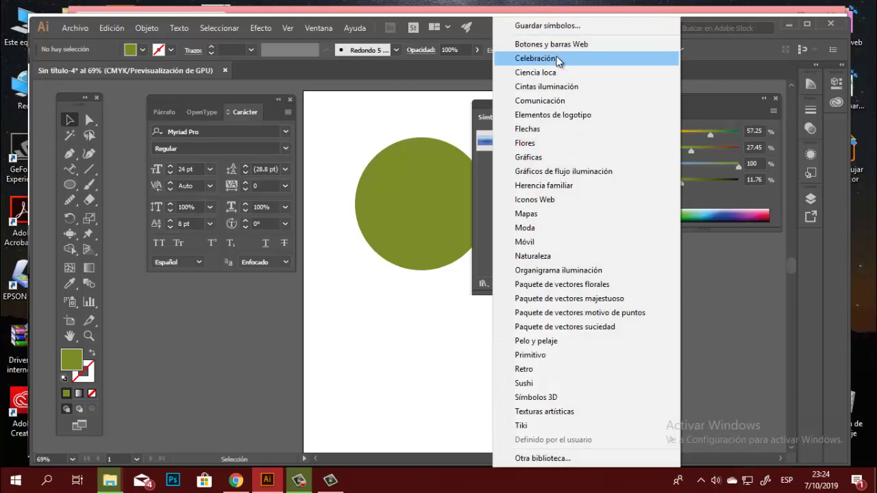
pyautogui.click(560, 117)
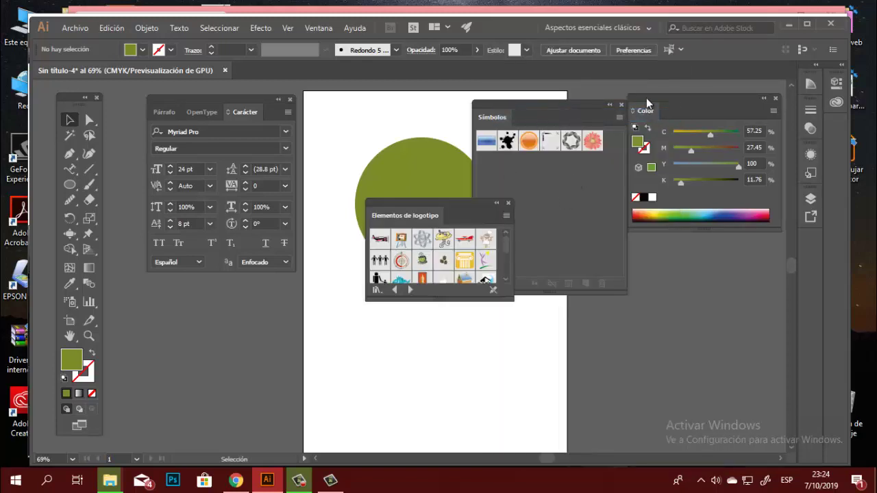
pyautogui.click(621, 105)
pyautogui.moveTo(482, 210); pyautogui.dragTo(578, 104)
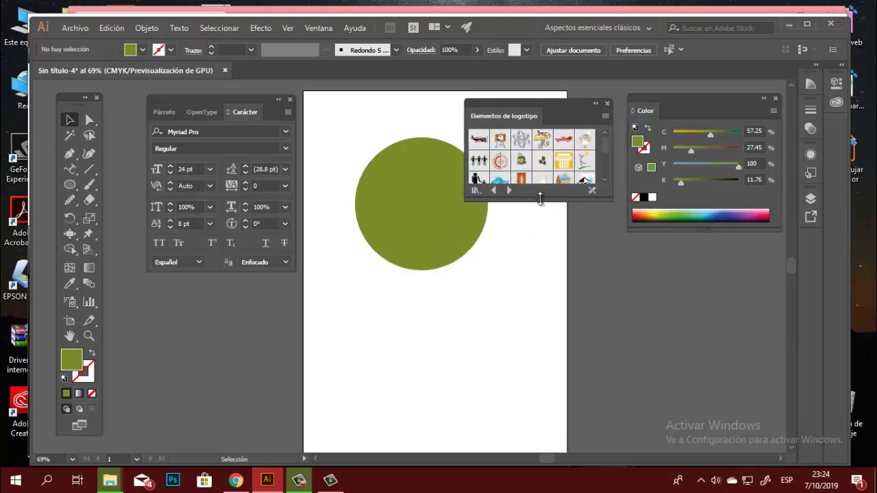
pyautogui.moveTo(541, 203); pyautogui.dragTo(561, 299)
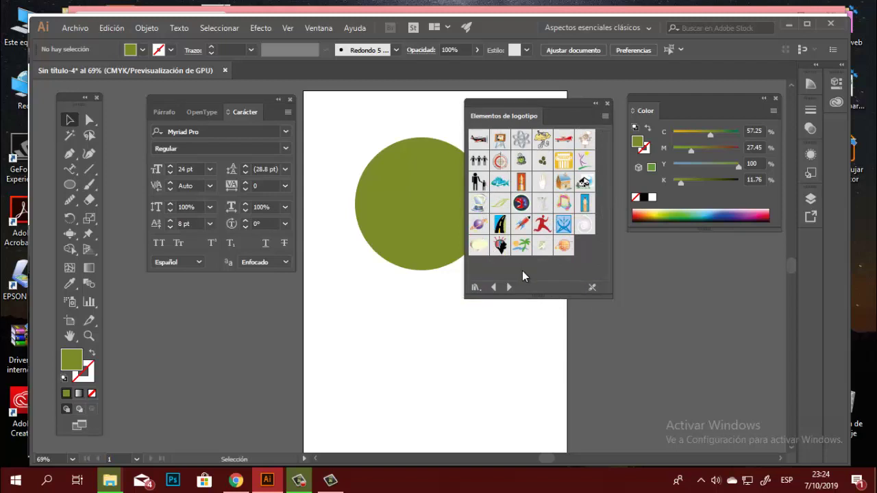
pyautogui.moveTo(584, 140)
pyautogui.mouseDown()
pyautogui.moveTo(420, 334)
pyautogui.moveTo(419, 190)
pyautogui.moveTo(539, 180)
pyautogui.mouseUp()
pyautogui.click(483, 338)
# Step: Scale the Chef to roughly double size and break its symbol link, keeping its original colours
pyautogui.click(603, 254)
pyautogui.click(550, 197)
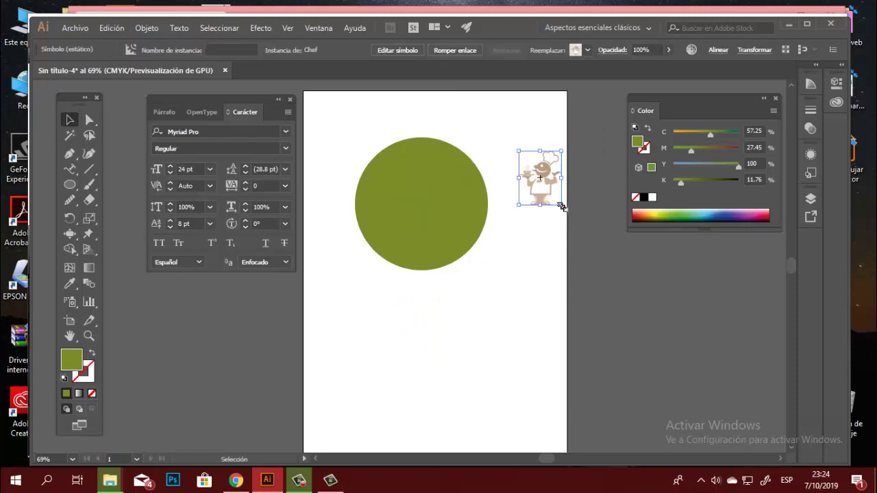
pyautogui.moveTo(566, 214); pyautogui.dragTo(598, 253)
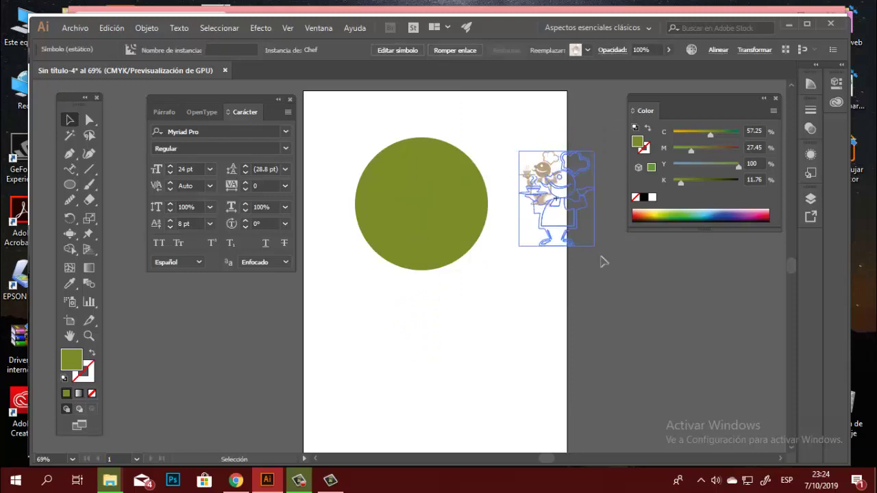
pyautogui.click(457, 51)
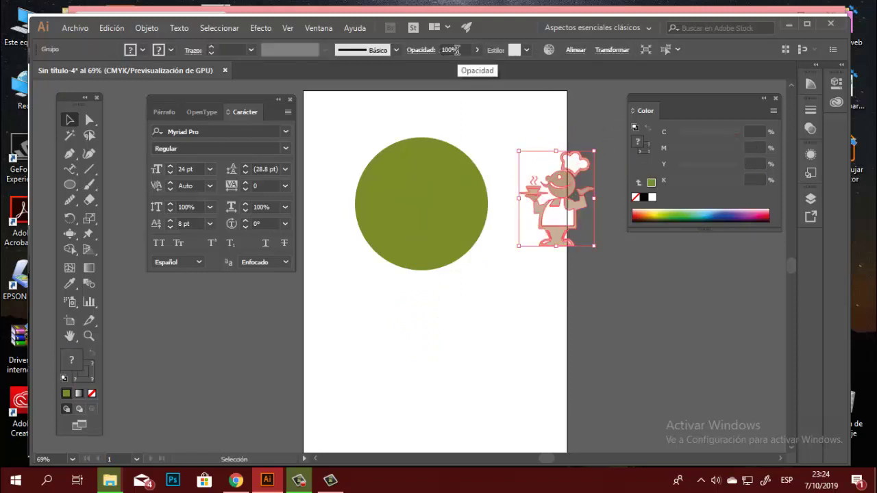
pyautogui.click(644, 198)
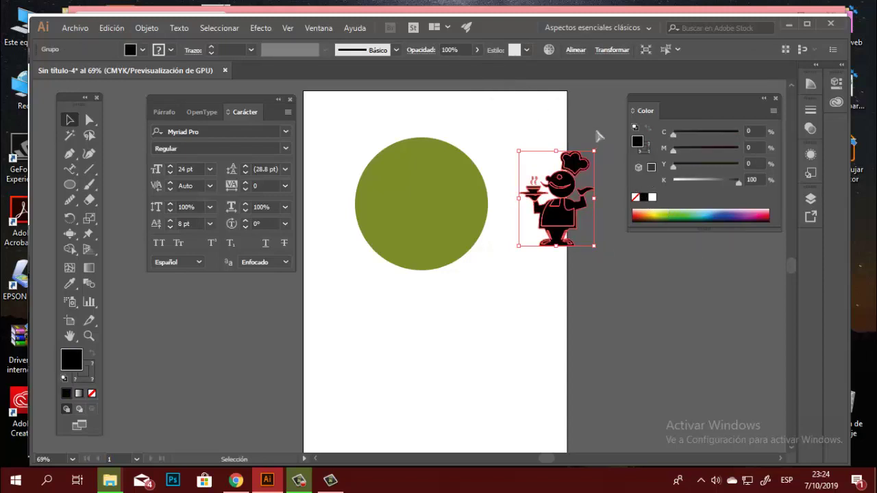
pyautogui.hotkey('ctrl', 'z')
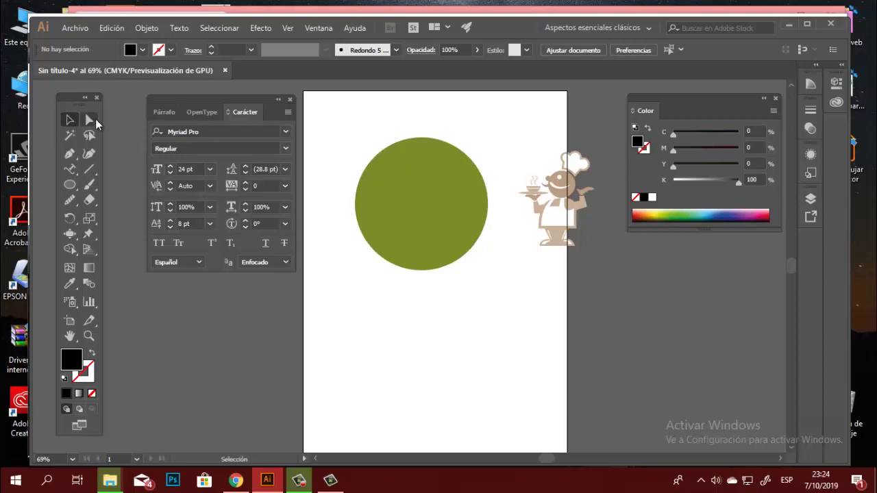
# Step: Fill the chef's face and body black using Direct Selection
pyautogui.click(90, 120)
pyautogui.click(574, 184)
pyautogui.click(644, 197)
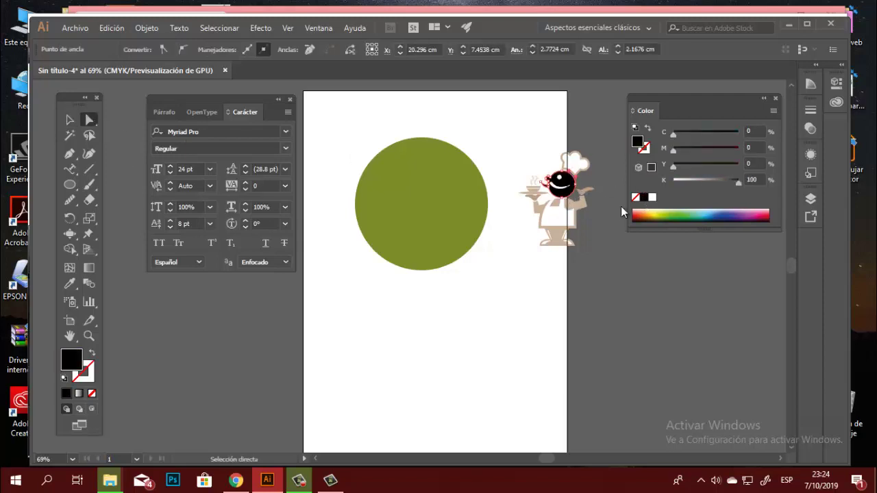
pyautogui.click(587, 211)
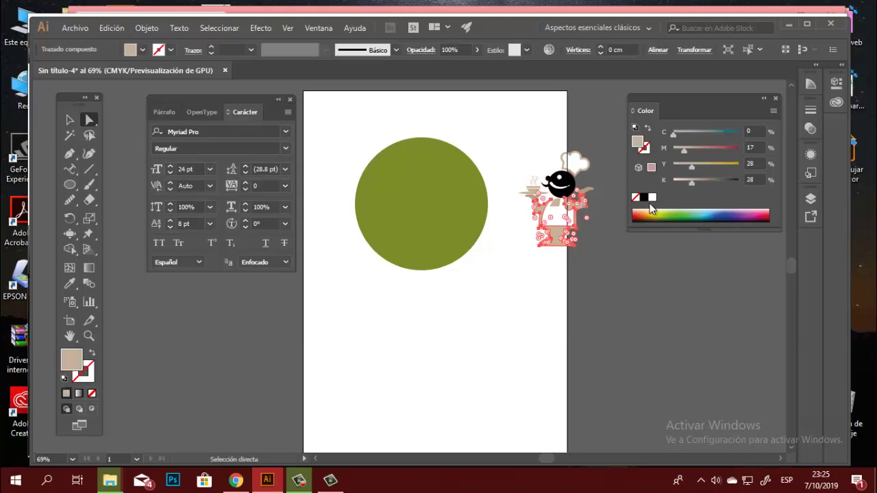
pyautogui.click(644, 197)
pyautogui.click(595, 212)
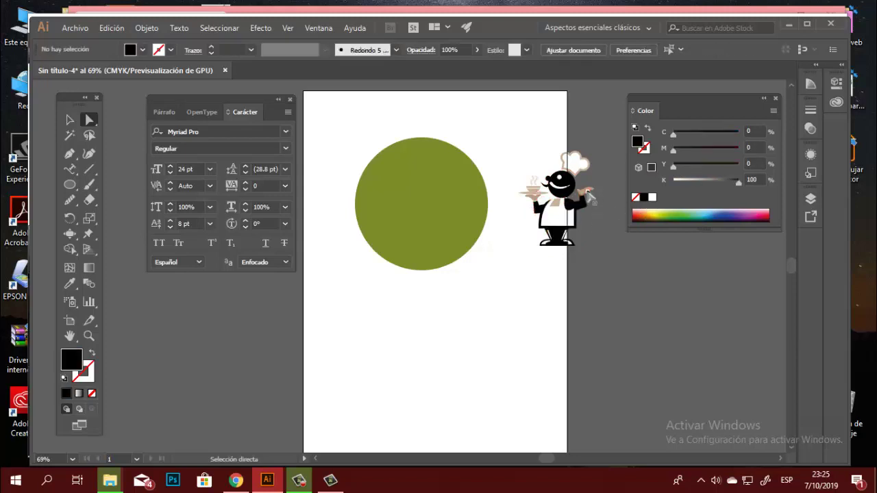
# Step: Zoom to 100% and fill the chef's hand, bow tie, tray, cup and steam black
pyautogui.click(586, 199)
pyautogui.press('z')
pyautogui.click(583, 217)
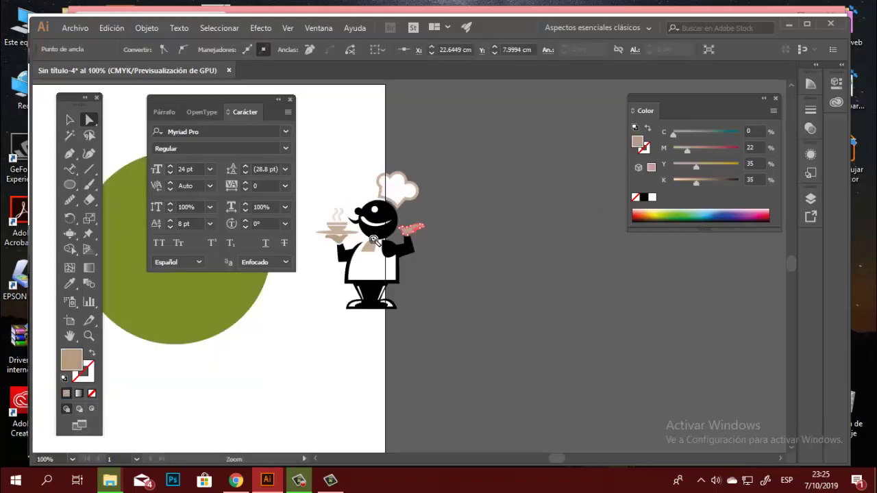
pyautogui.keyDown('shift'); pyautogui.click(368, 248); pyautogui.keyUp('shift')
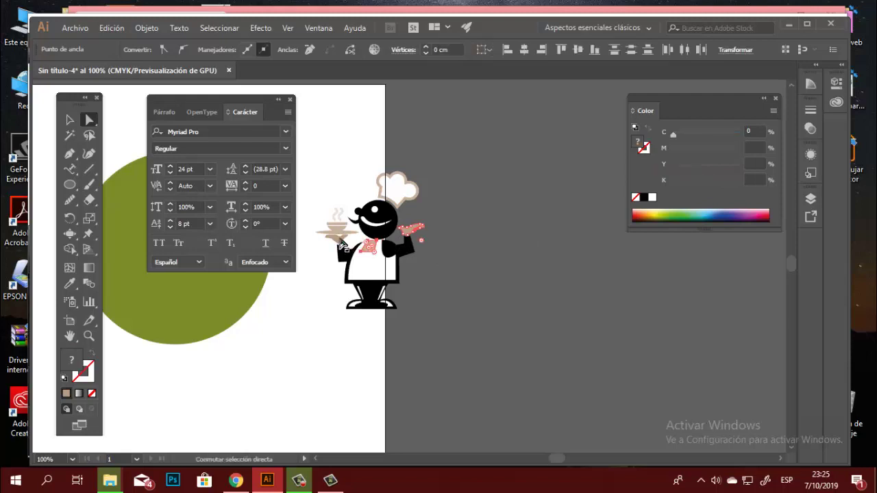
pyautogui.keyDown('shift'); pyautogui.click(336, 241); pyautogui.keyUp('shift')
pyautogui.keyDown('shift'); pyautogui.click(339, 229); pyautogui.keyUp('shift')
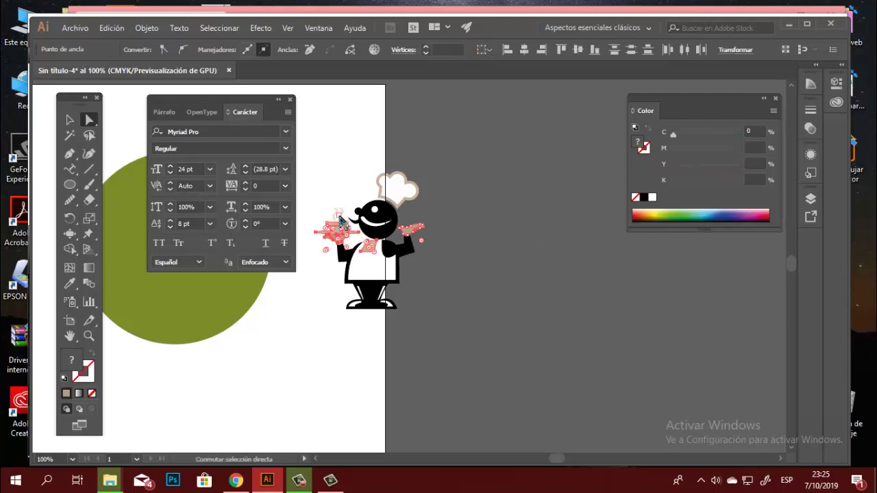
pyautogui.keyDown('shift'); pyautogui.click(337, 213); pyautogui.keyUp('shift')
pyautogui.click(644, 197)
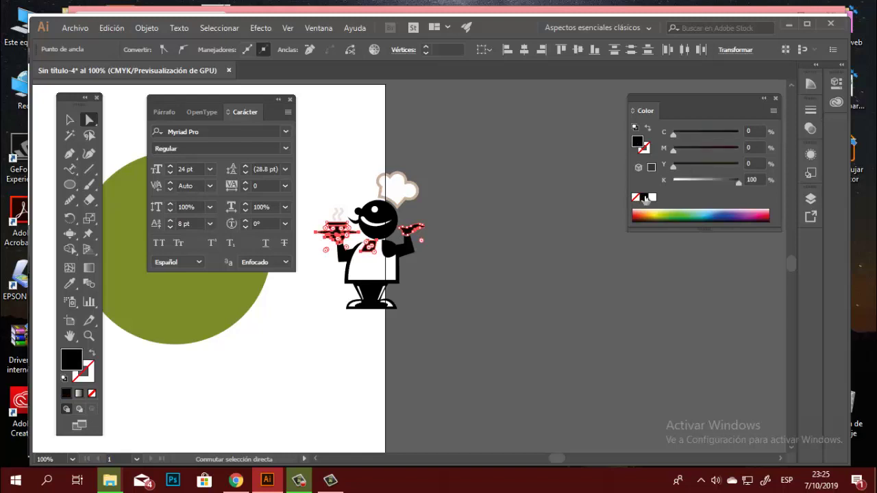
pyautogui.click(427, 202)
# Step: Make the hat outline and steam stroke black, then move the chef right of the artboard
pyautogui.click(422, 200)
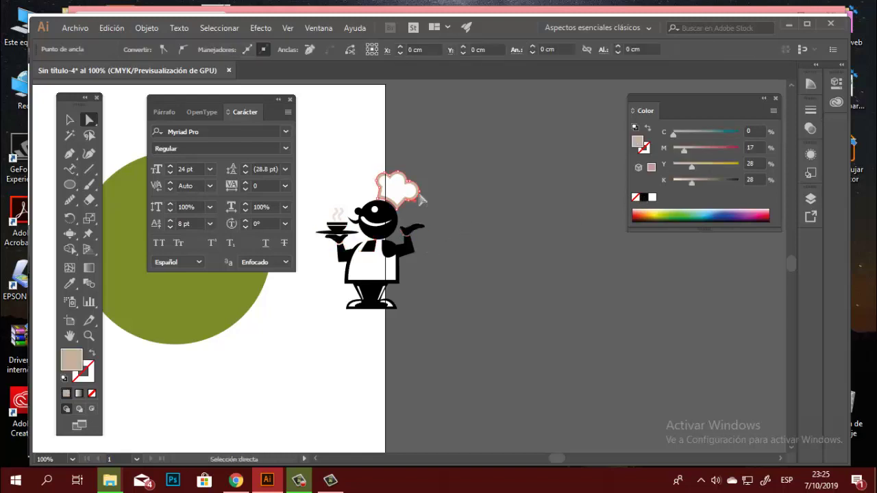
pyautogui.click(644, 197)
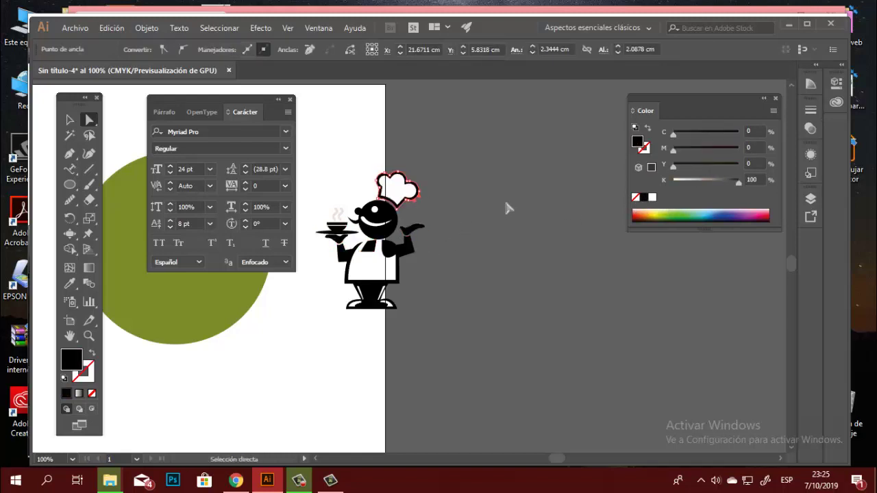
pyautogui.click(335, 200)
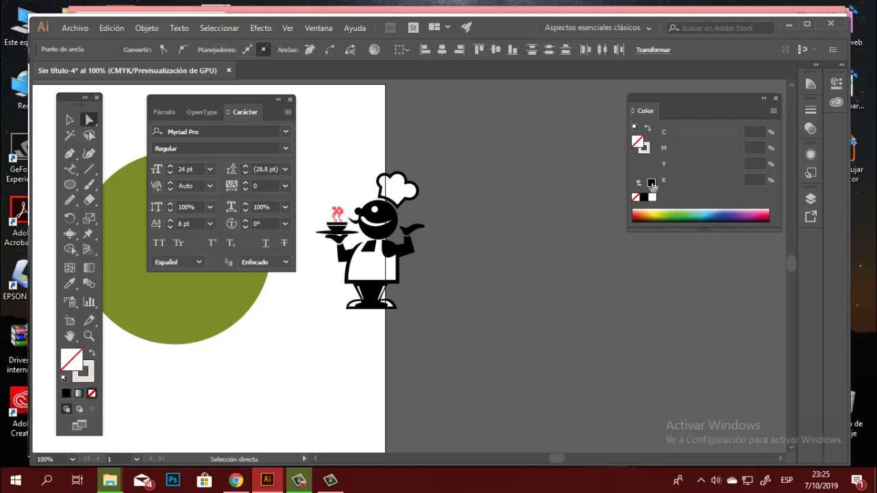
pyautogui.click(644, 148)
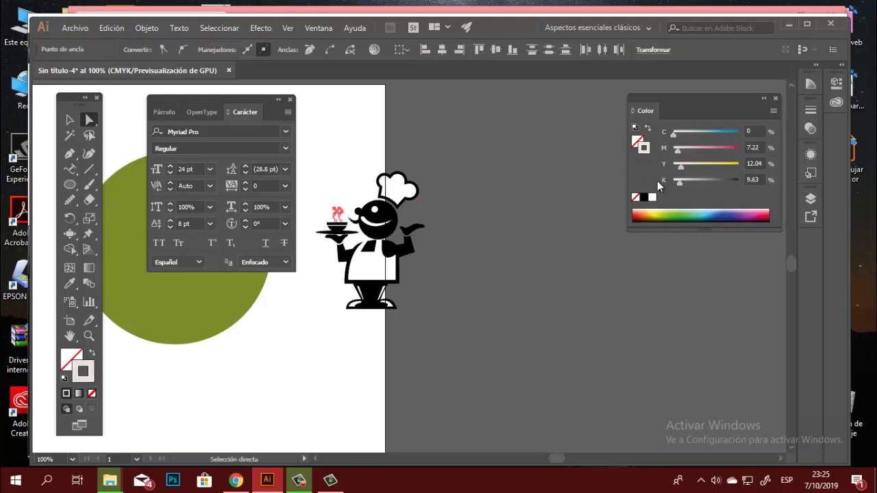
pyautogui.click(644, 198)
pyautogui.click(526, 178)
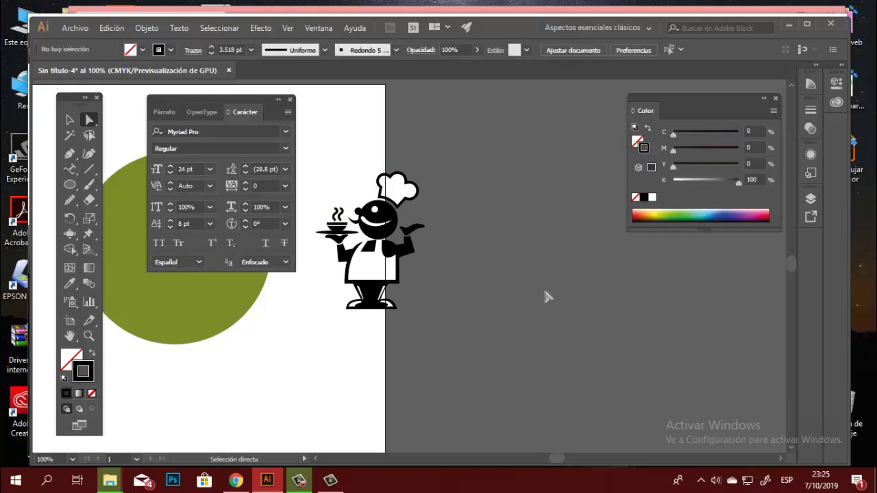
pyautogui.click(69, 121)
pyautogui.moveTo(317, 235); pyautogui.dragTo(411, 215)
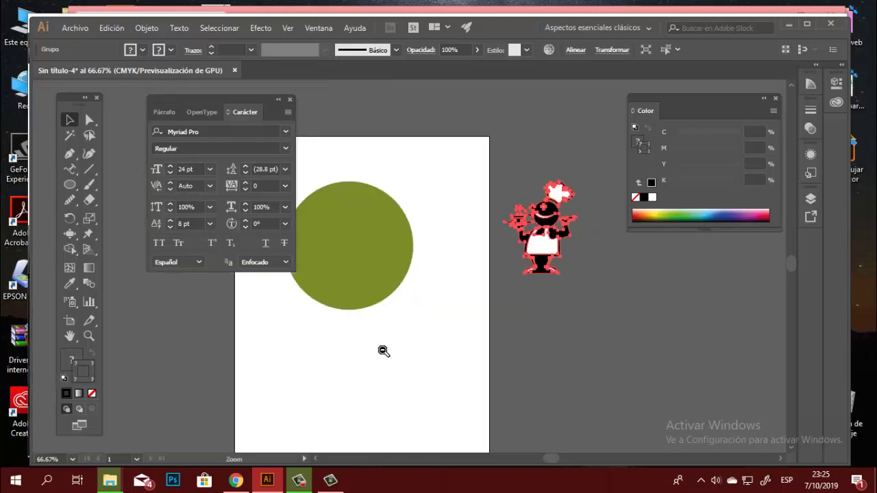
# Step: Select the green circle and start Texto en trazado placeholder text along its outline
pyautogui.hotkey('ctrl', '-')
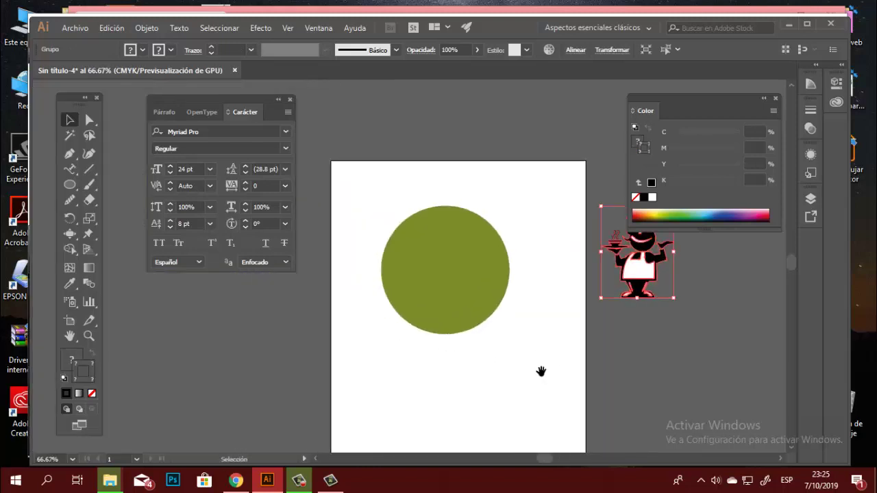
pyautogui.moveTo(541, 368); pyautogui.dragTo(514, 366)
pyautogui.click(432, 271)
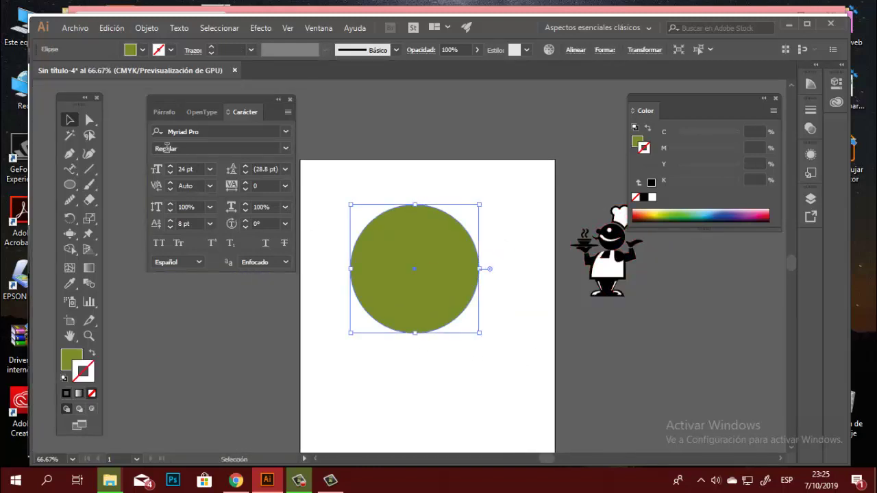
pyautogui.moveTo(71, 173); pyautogui.dragTo(104, 199)
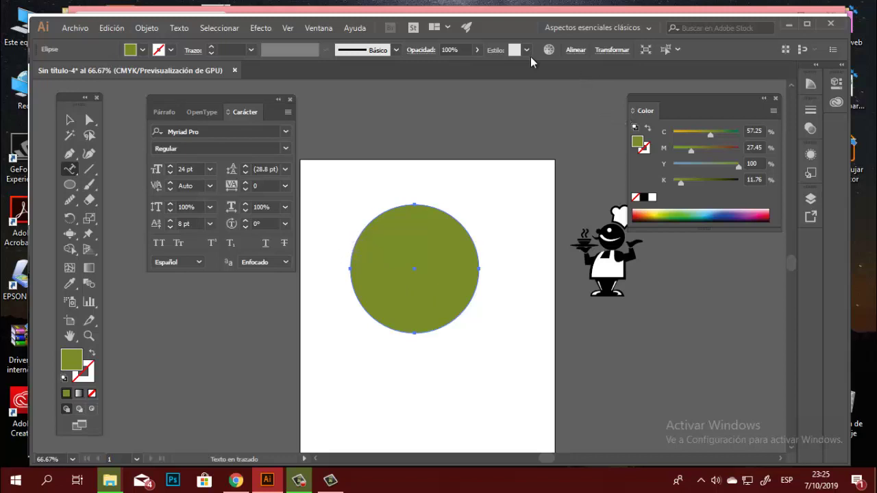
pyautogui.click(165, 112)
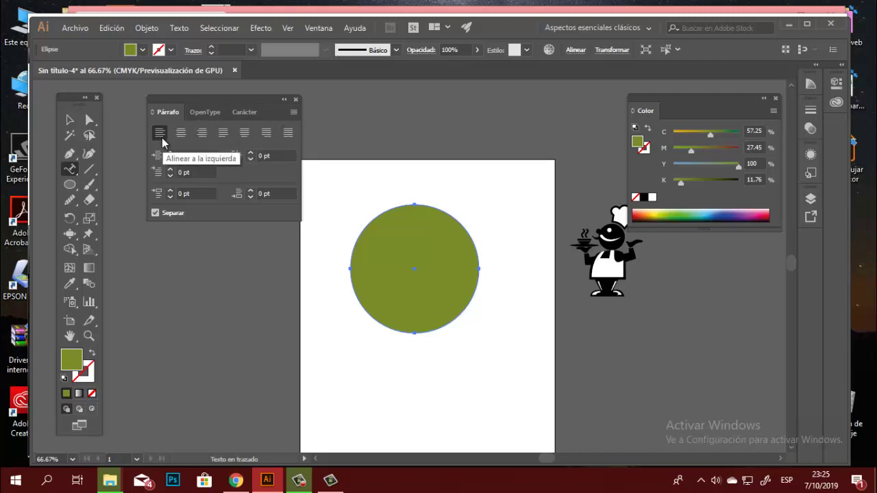
pyautogui.click(296, 100)
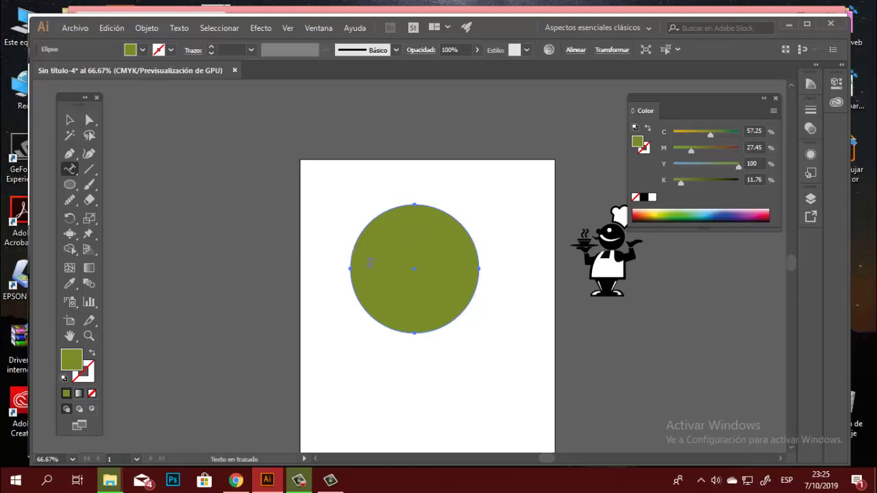
pyautogui.click(352, 259)
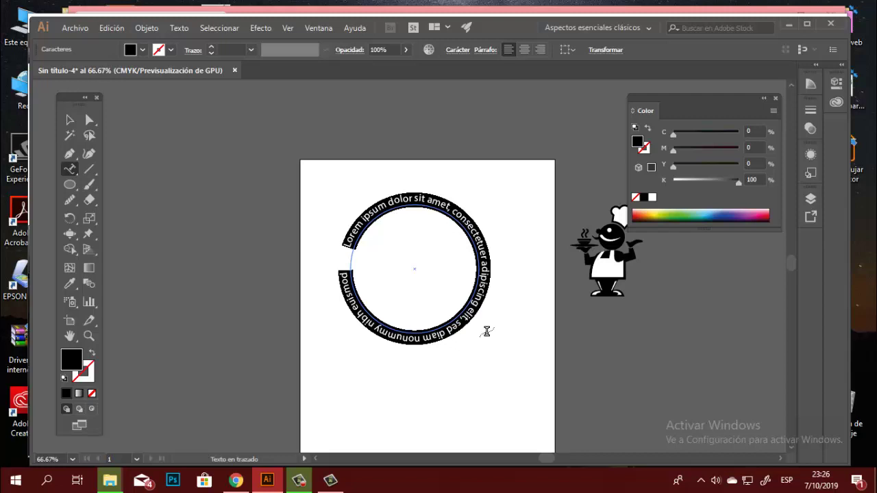
# Step: Replace the placeholder with 'RESTAURANTE DON FELIPE', fixing the missing E
pyautogui.write('RE')
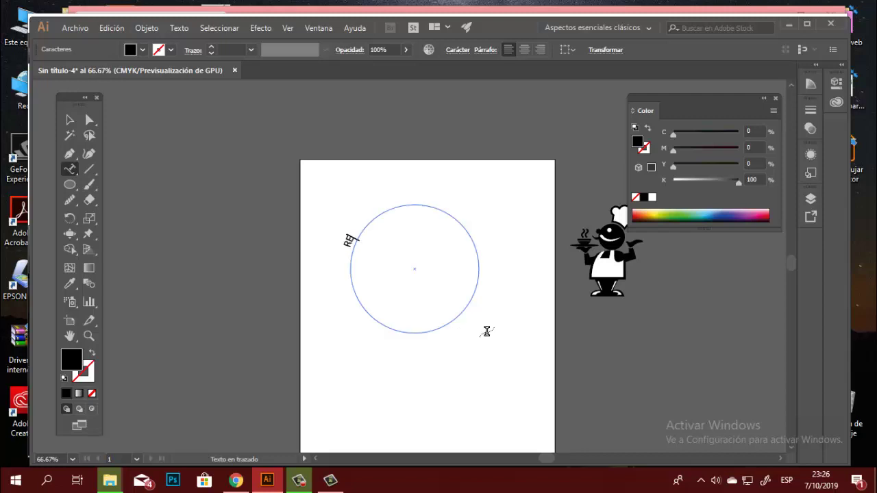
pyautogui.write('STAURANT DON')
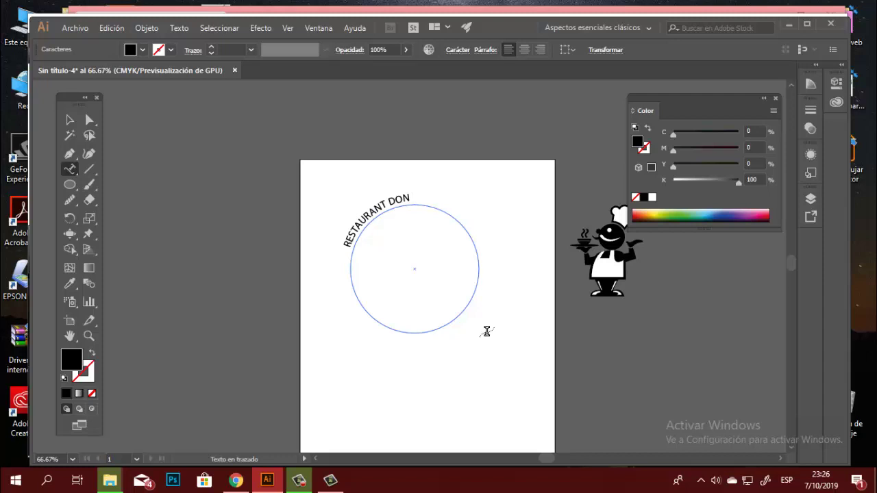
pyautogui.write('FELIPE')
pyautogui.click(387, 203)
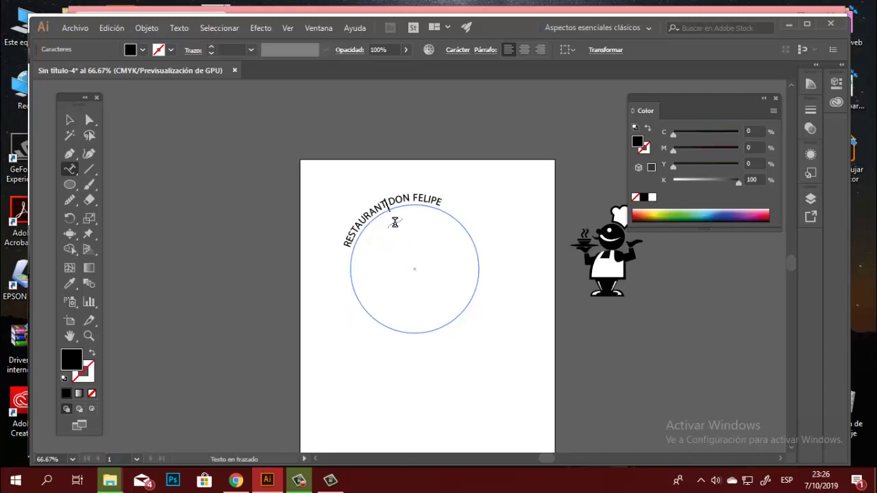
pyautogui.write('E')
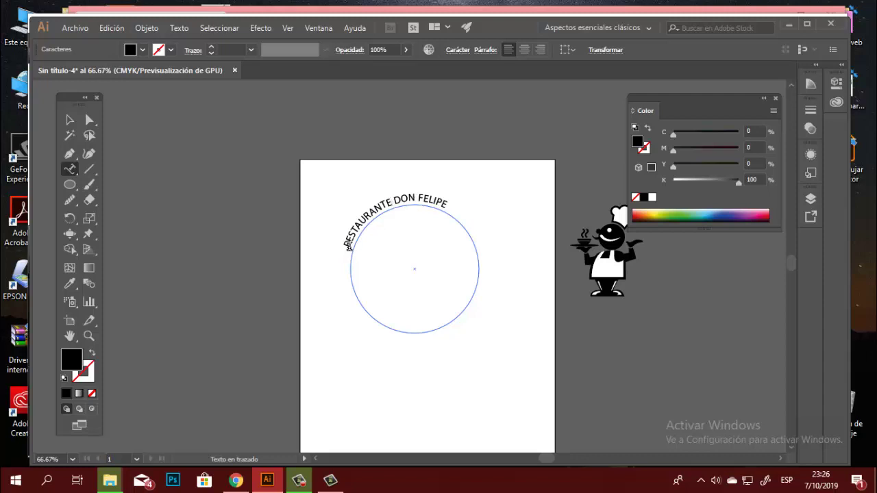
pyautogui.press('Escape')
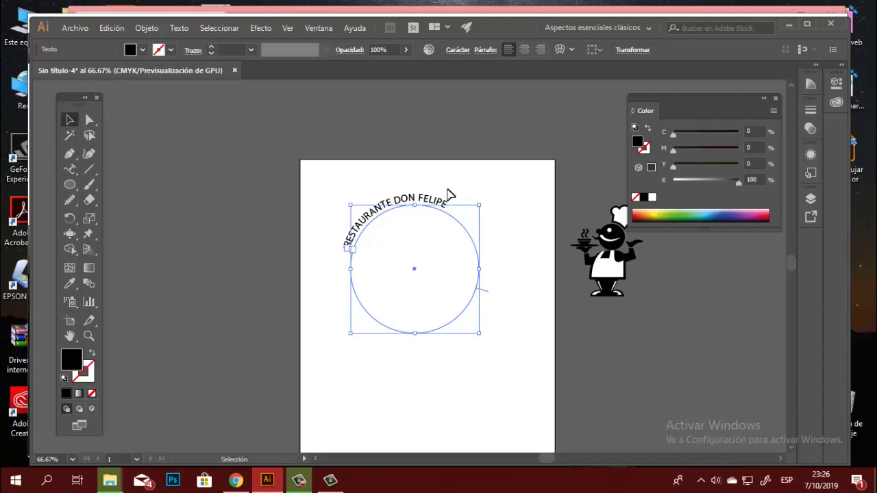
# Step: Reselect the curved title, raise it to 33 pt in Carácter, and open the font list
pyautogui.click(449, 196)
pyautogui.click(437, 209)
pyautogui.hotkey('ctrl', 't')
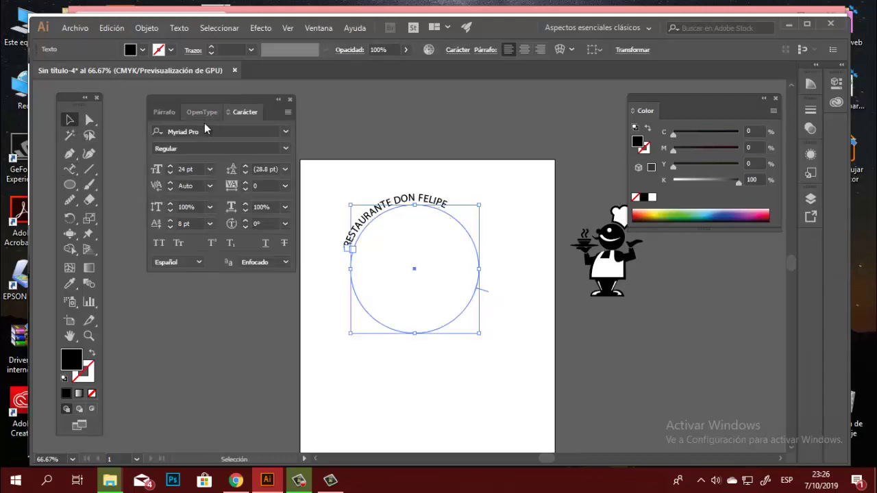
pyautogui.click(170, 166)
pyautogui.click(171, 166)
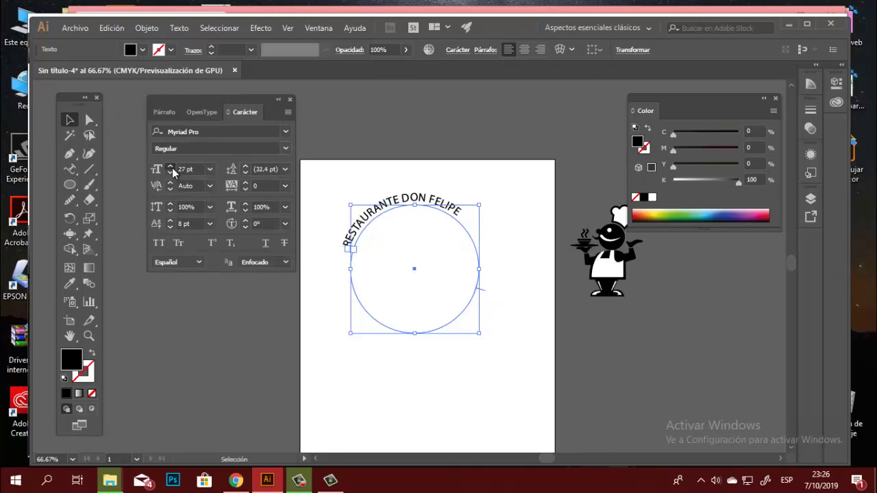
pyautogui.click(170, 166)
pyautogui.click(171, 168)
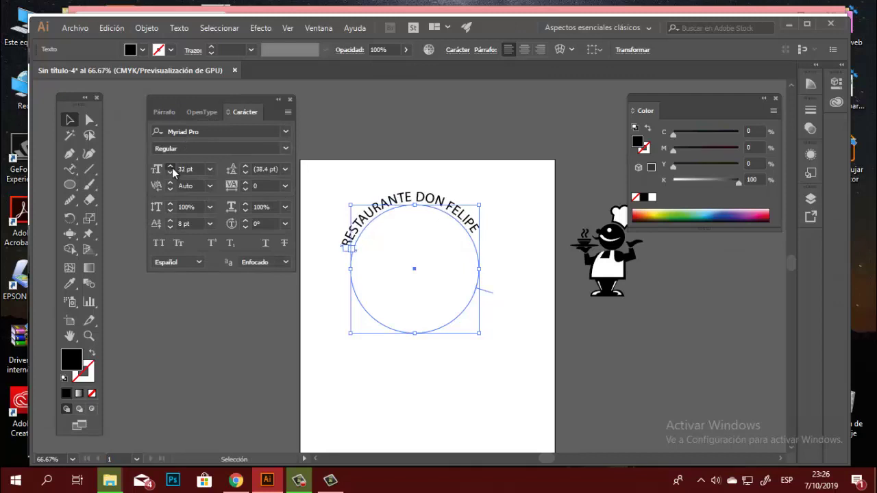
pyautogui.click(285, 132)
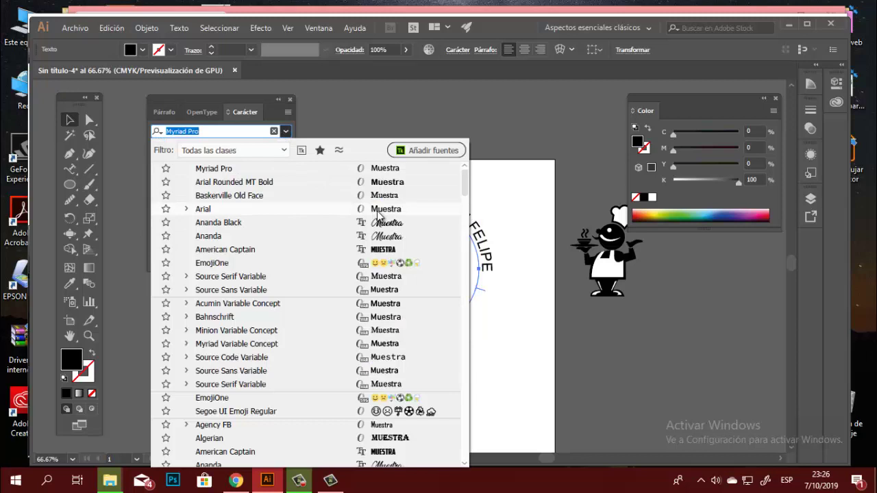
# Step: Dock the Carácter panel, reselect the title, and apply Acumin Variable Concept
pyautogui.click(478, 111)
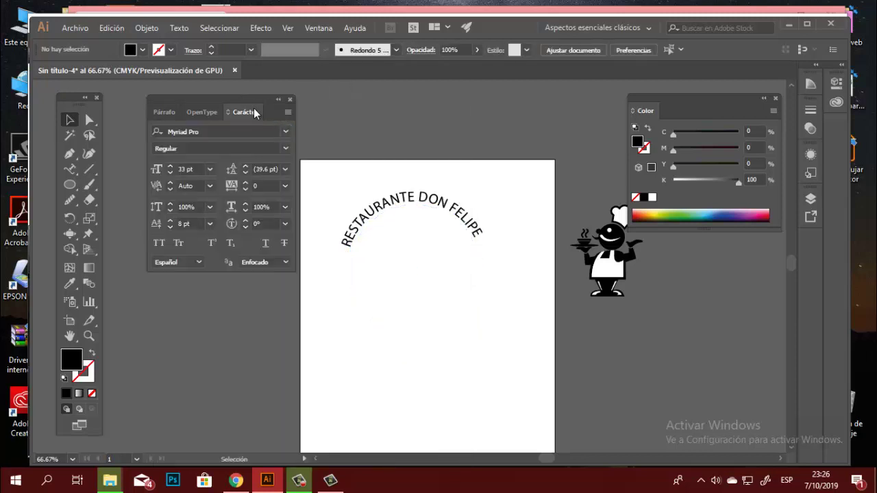
pyautogui.moveTo(255, 112); pyautogui.dragTo(226, 121)
pyautogui.click(228, 130)
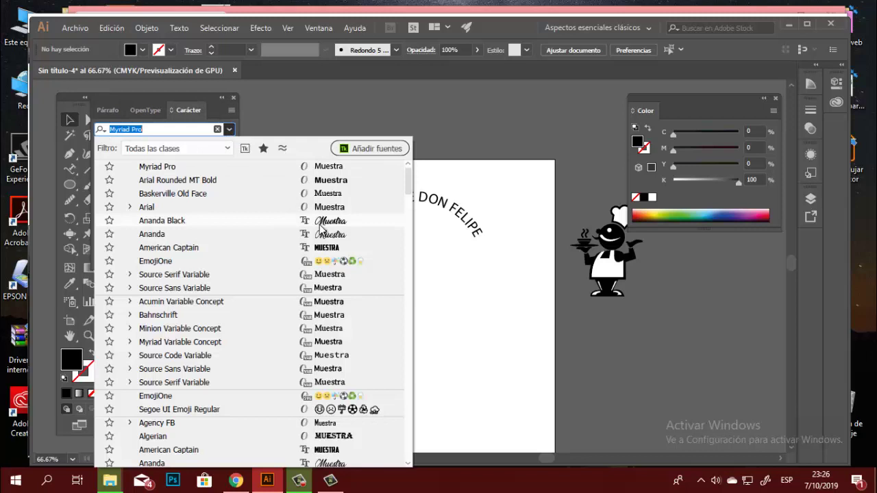
pyautogui.click(485, 227)
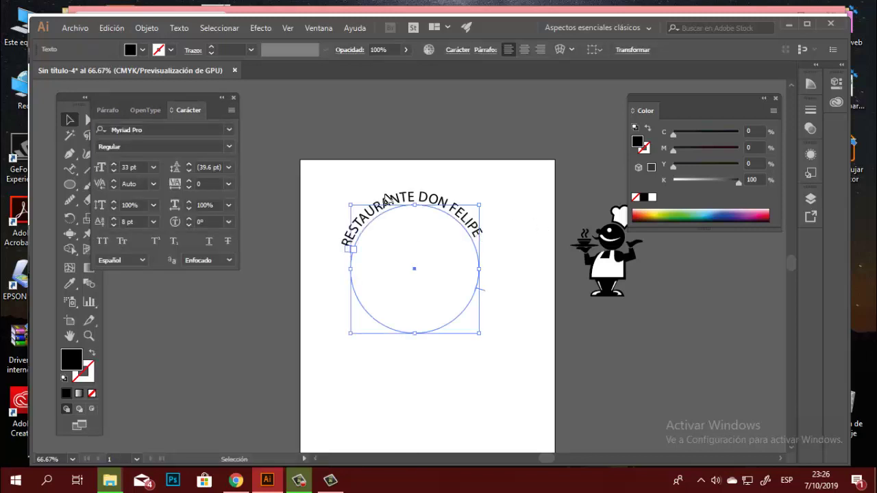
pyautogui.click(479, 230)
pyautogui.click(229, 129)
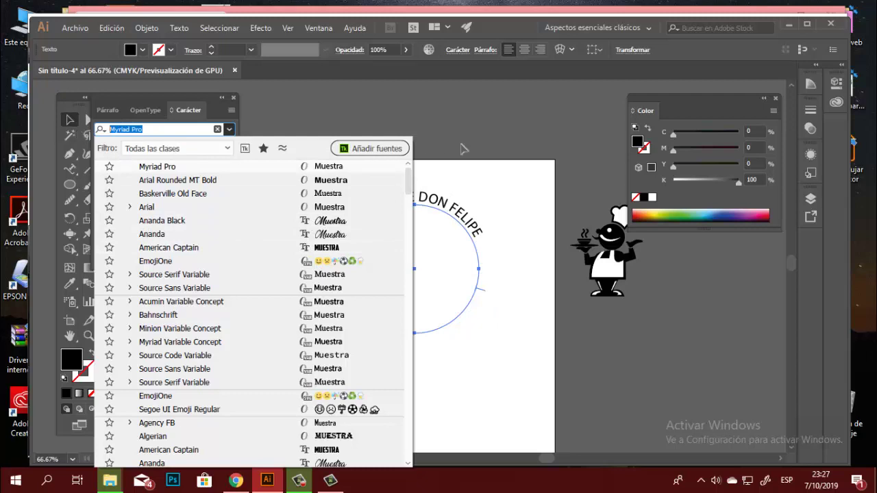
pyautogui.click(467, 123)
pyautogui.click(229, 130)
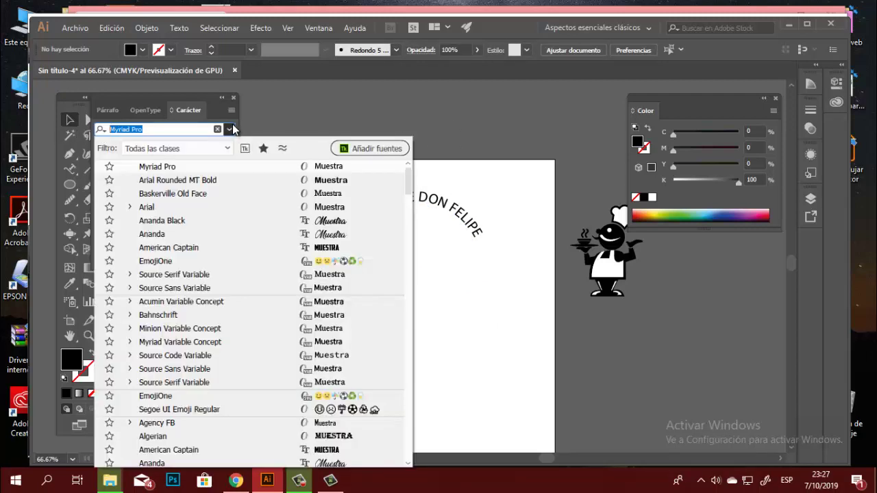
pyautogui.press('Escape')
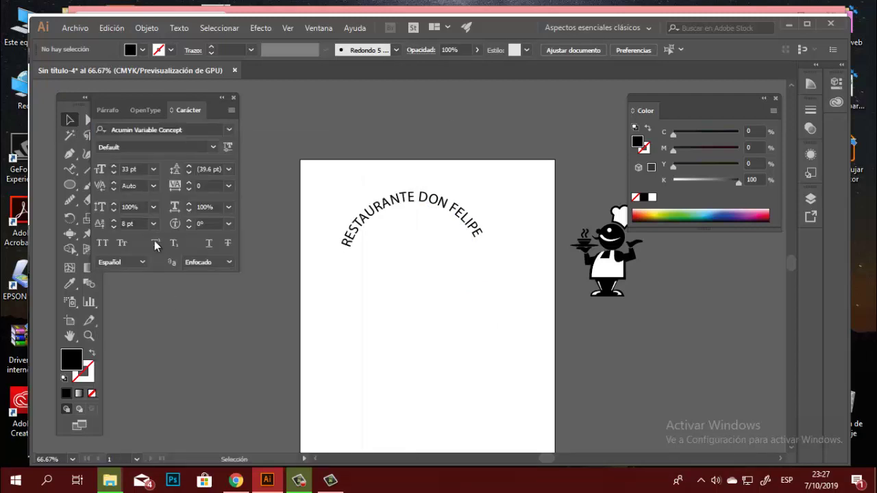
pyautogui.click(403, 211)
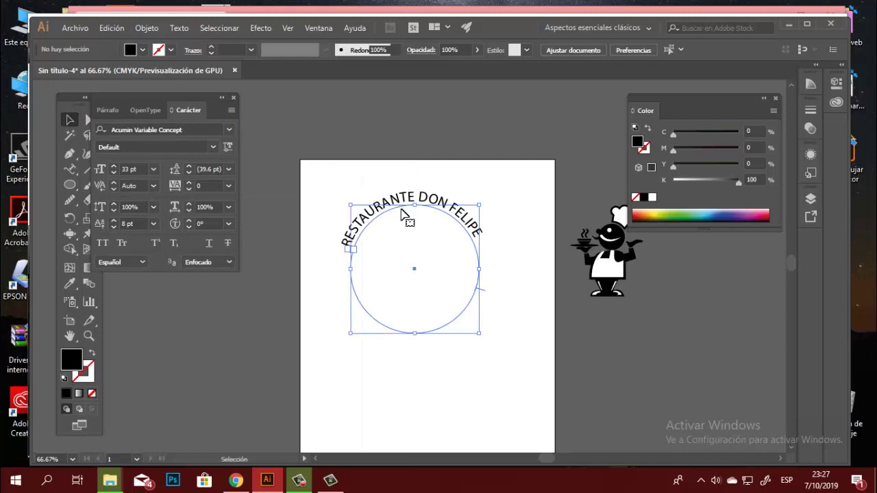
pyautogui.click(229, 130)
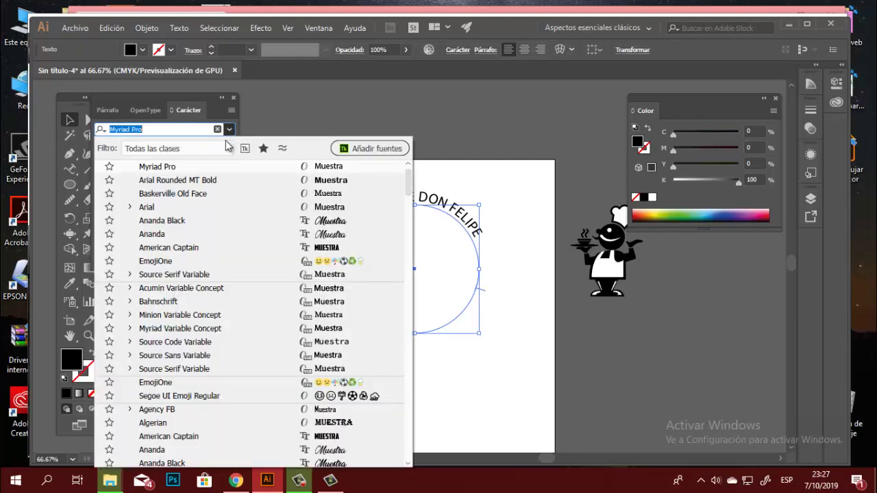
pyautogui.click(200, 288)
# Step: Try Minion, Myriad and Algerian fonts, settling on American Captain for the title
pyautogui.click(190, 130)
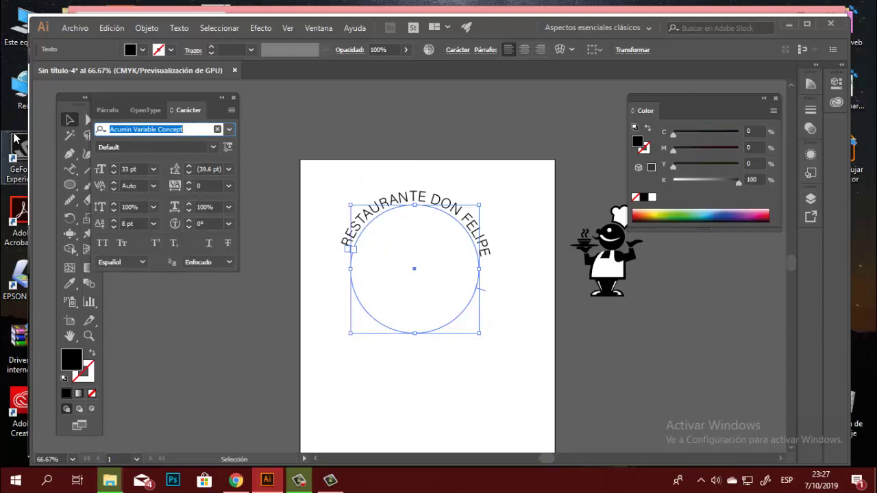
pyautogui.write('Minion')
pyautogui.press('Return')
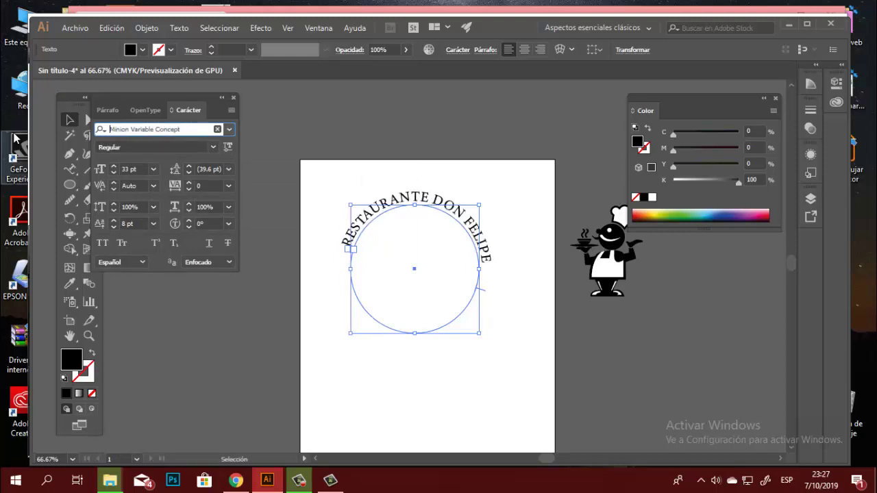
pyautogui.press('Down')
pyautogui.press('Down')
pyautogui.press('Up')
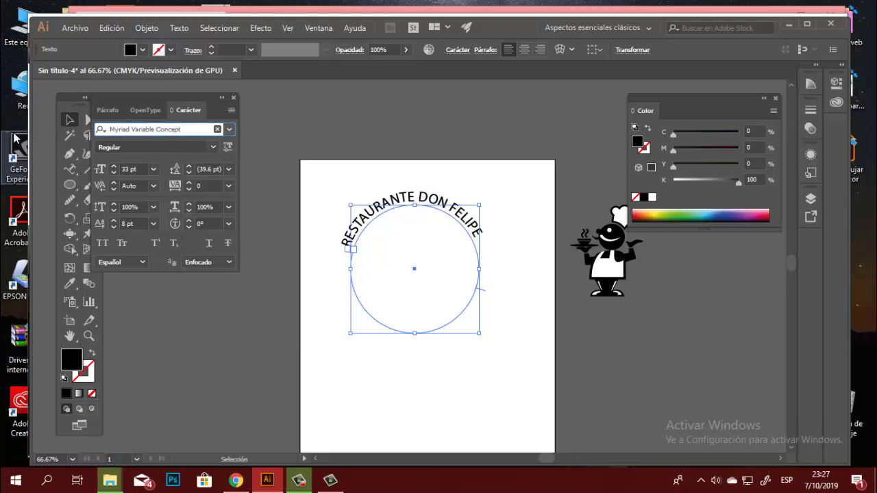
pyautogui.press('Down')
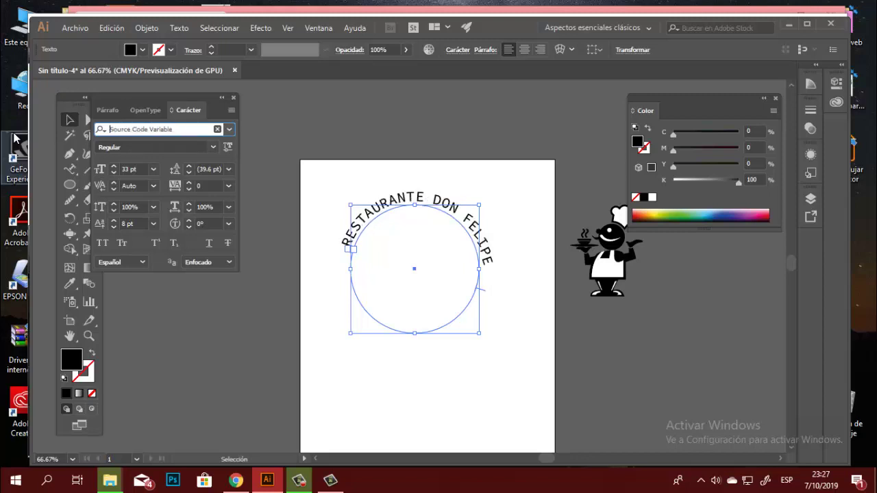
pyautogui.press('Down')
pyautogui.press('Down')
pyautogui.press('Down')
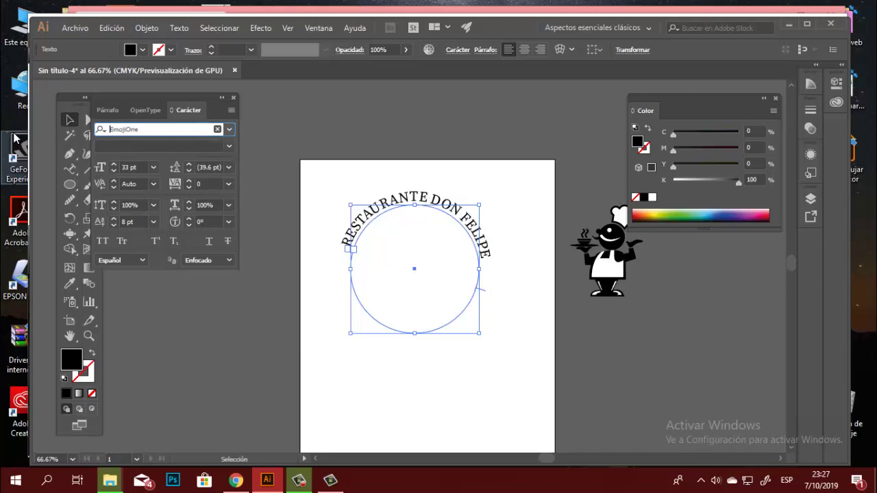
pyautogui.press('Down')
pyautogui.press('Up')
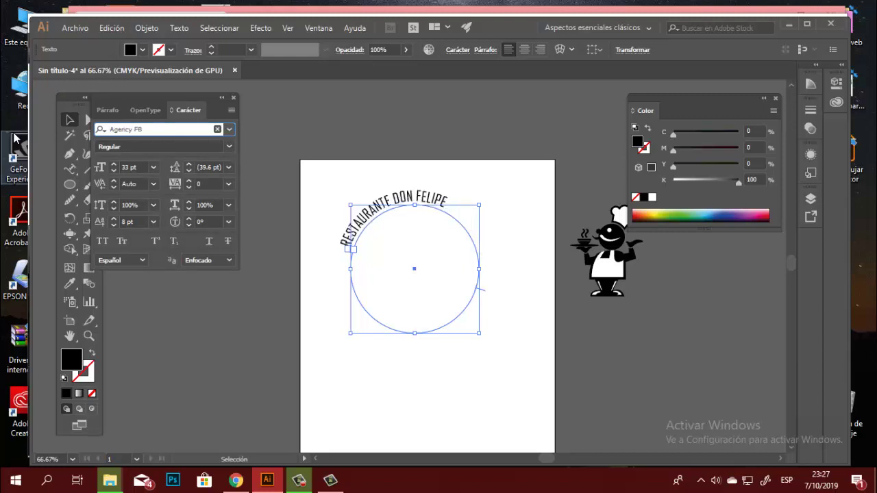
pyautogui.press('Down')
pyautogui.press('Down')
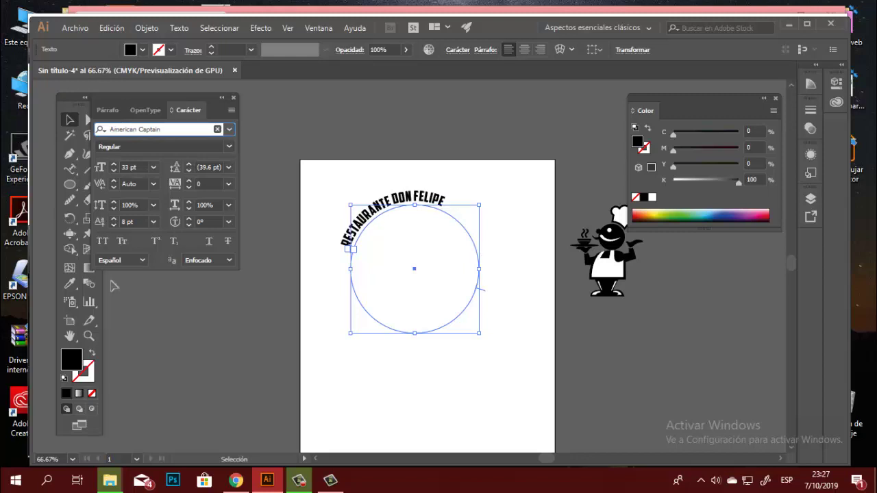
# Step: Adjust the title's font size up toward 75 pt, then down to 64 pt, checking the arc
pyautogui.click(114, 165)
pyautogui.click(115, 165)
pyautogui.click(114, 165)
pyautogui.click(114, 165)
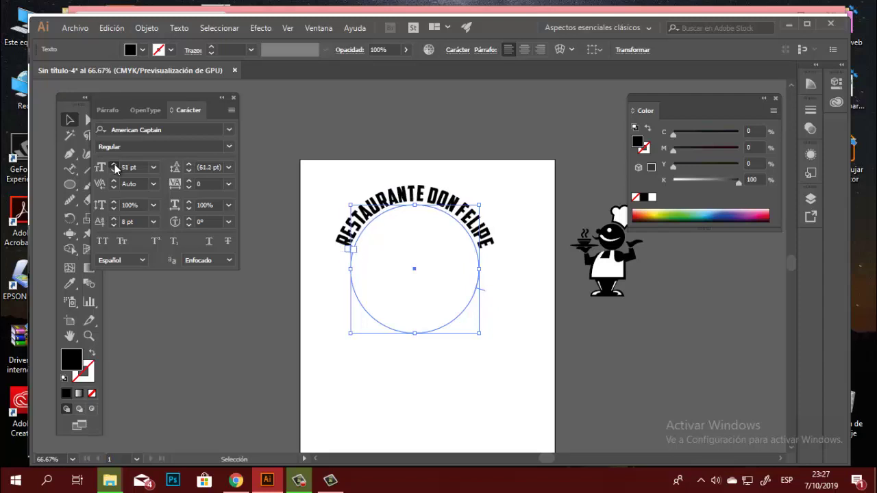
pyautogui.click(115, 165)
pyautogui.click(114, 165)
pyautogui.click(115, 165)
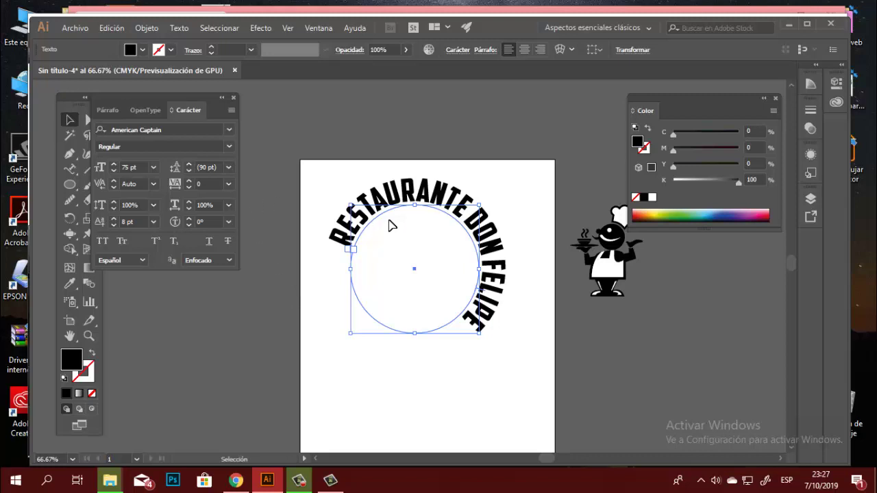
pyautogui.click(115, 170)
pyautogui.click(115, 170)
pyautogui.click(116, 171)
pyautogui.click(115, 171)
pyautogui.click(115, 170)
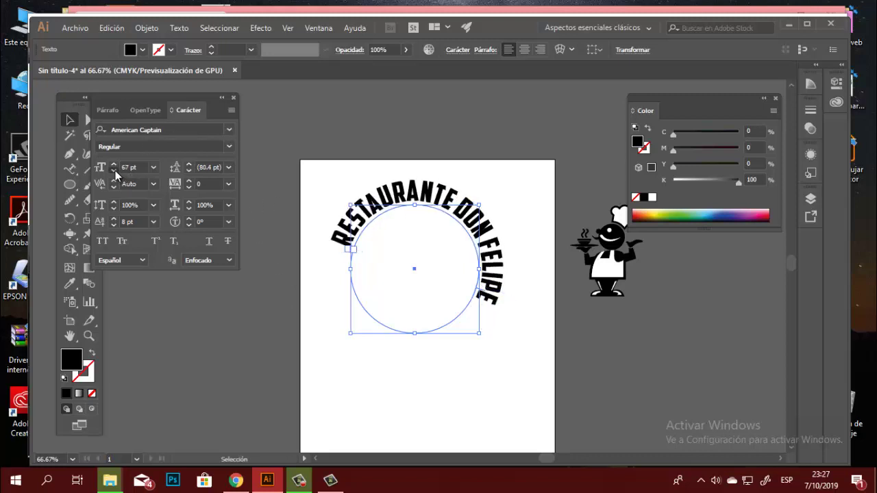
pyautogui.click(115, 170)
pyautogui.click(115, 170)
pyautogui.click(115, 170)
pyautogui.click(115, 171)
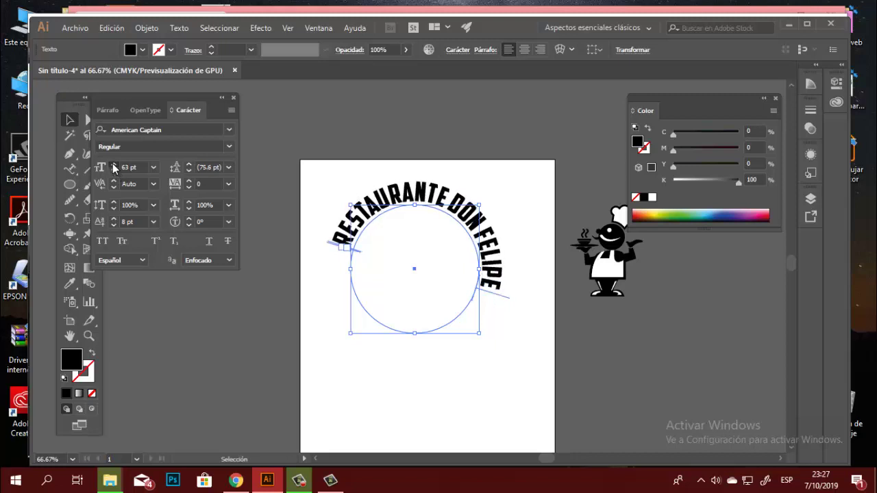
pyautogui.click(114, 164)
pyautogui.click(519, 359)
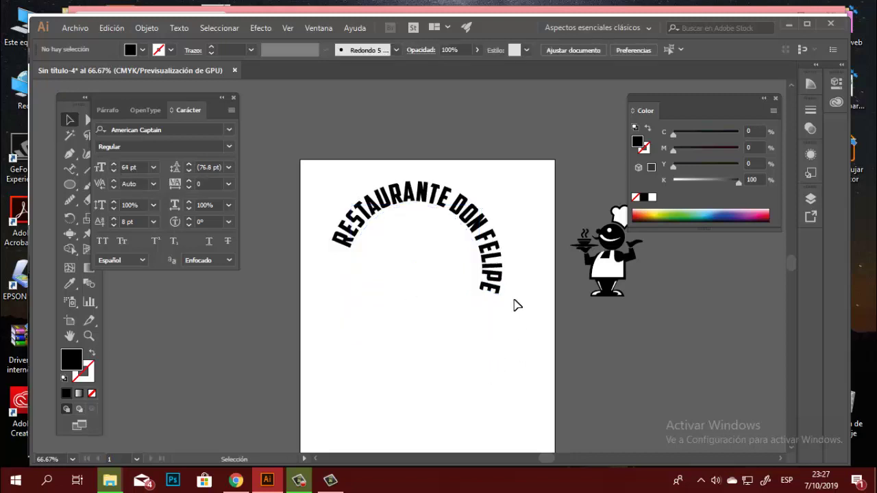
pyautogui.click(495, 260)
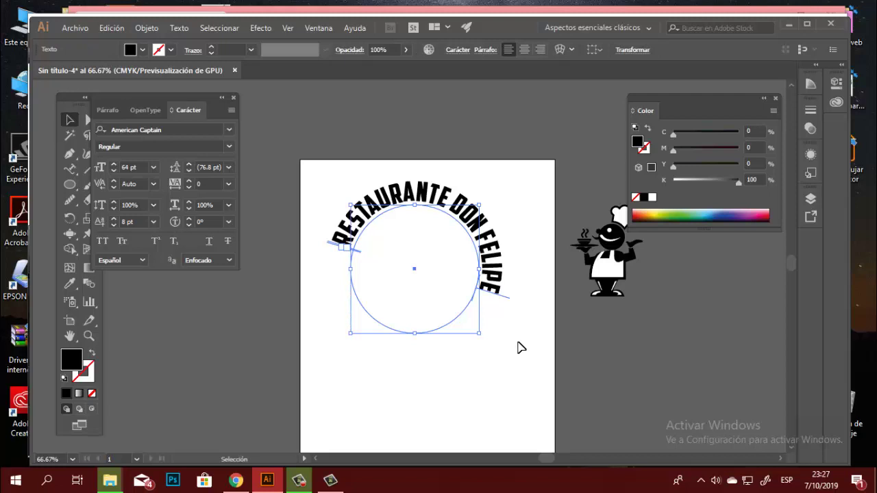
pyautogui.click(501, 244)
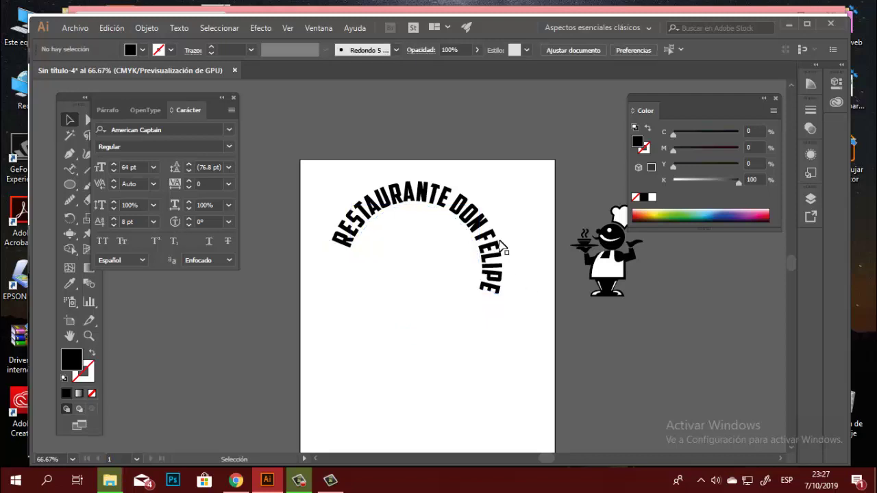
pyautogui.click(489, 232)
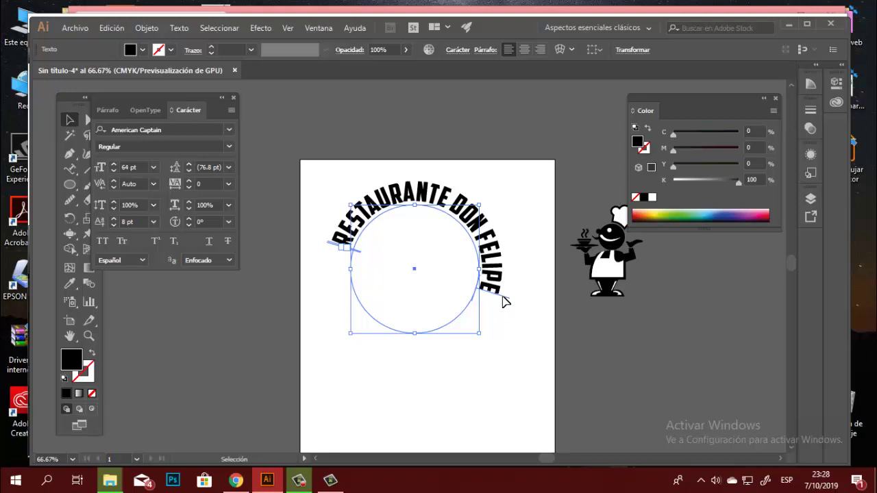
# Step: Slide the title along the circle to arch over the top, undoing an accidental flip
pyautogui.moveTo(502, 299); pyautogui.dragTo(505, 305)
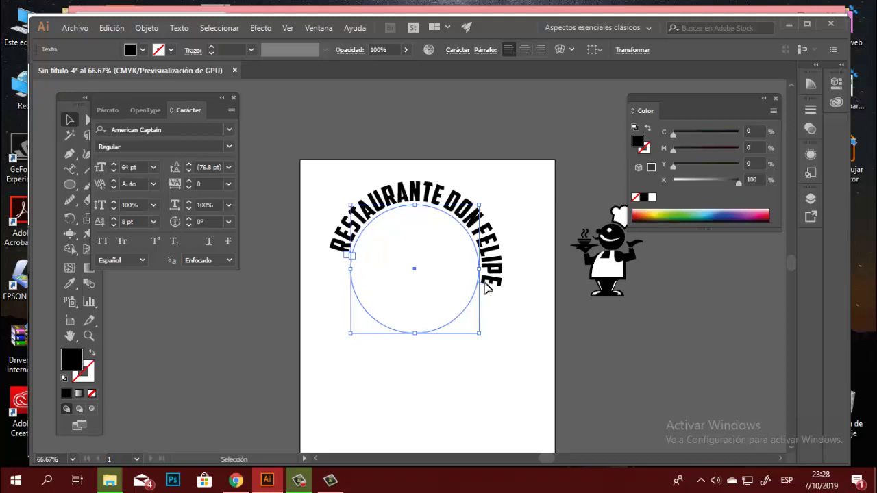
pyautogui.moveTo(485, 287); pyautogui.dragTo(496, 279)
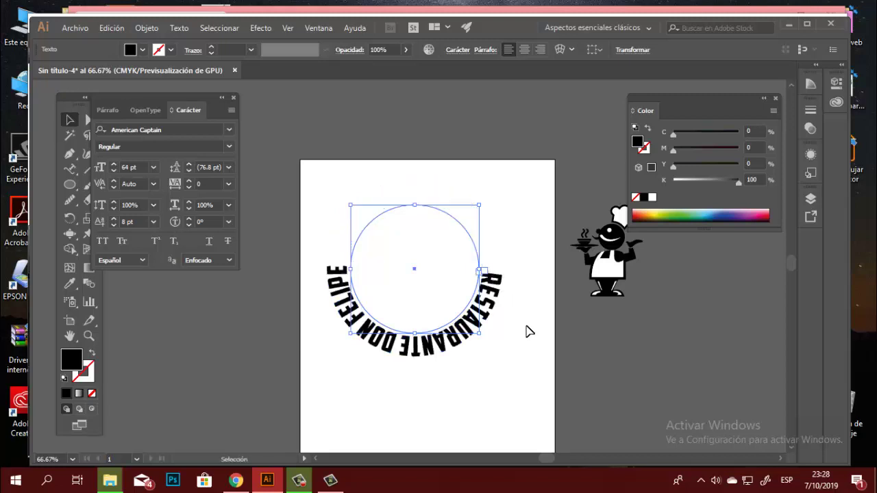
pyautogui.hotkey('ctrl', 'z')
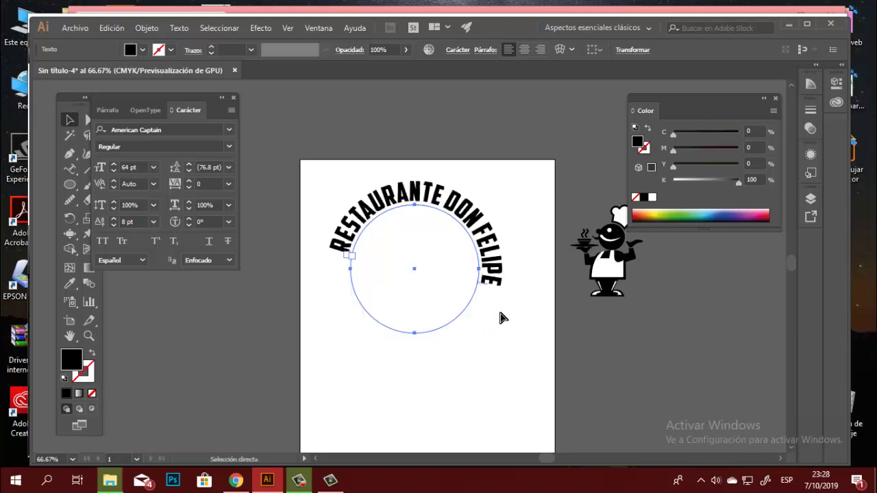
# Step: Slide the RESTAURANTE DON FELIPE title along the circle, undoing an accidental flip to the inside
pyautogui.keyDown('ctrl'); pyautogui.click(446, 258); pyautogui.keyUp('ctrl')
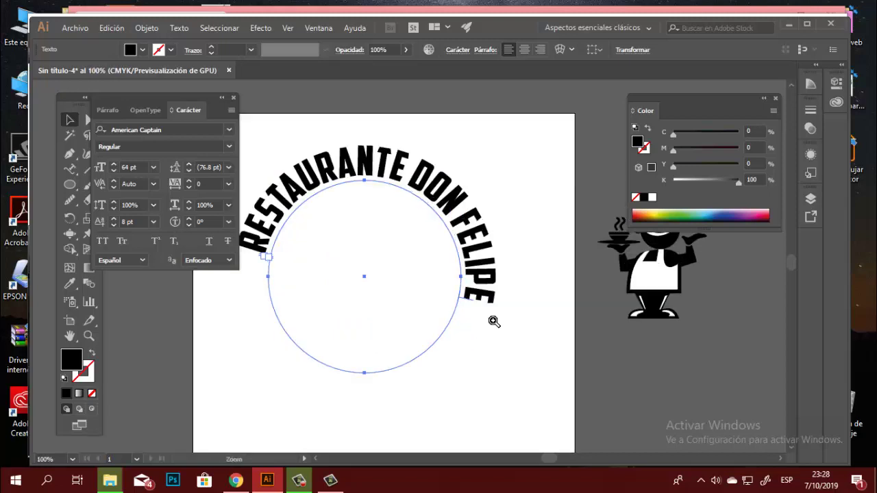
pyautogui.moveTo(472, 304); pyautogui.dragTo(475, 282)
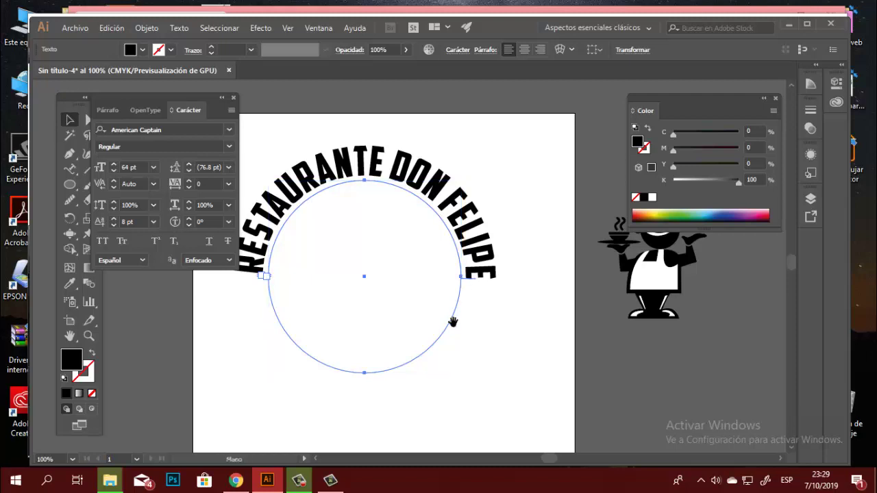
pyautogui.moveTo(452, 316); pyautogui.dragTo(507, 324)
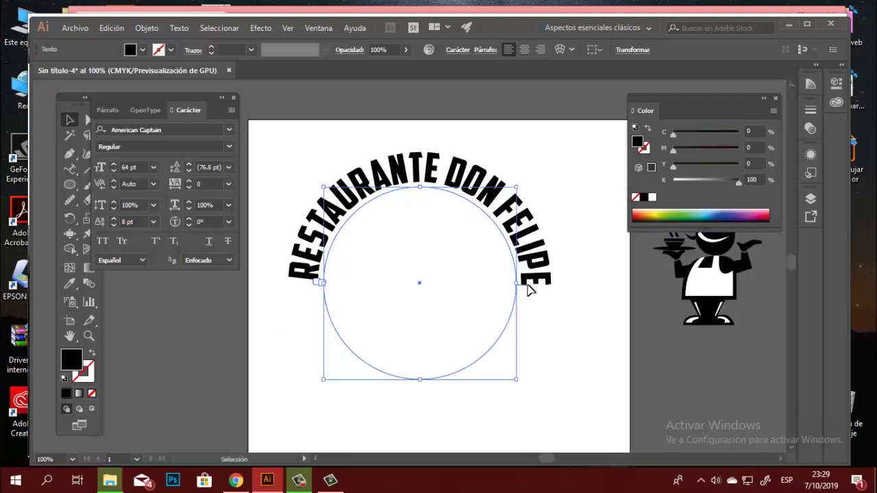
pyautogui.moveTo(527, 289); pyautogui.dragTo(527, 280)
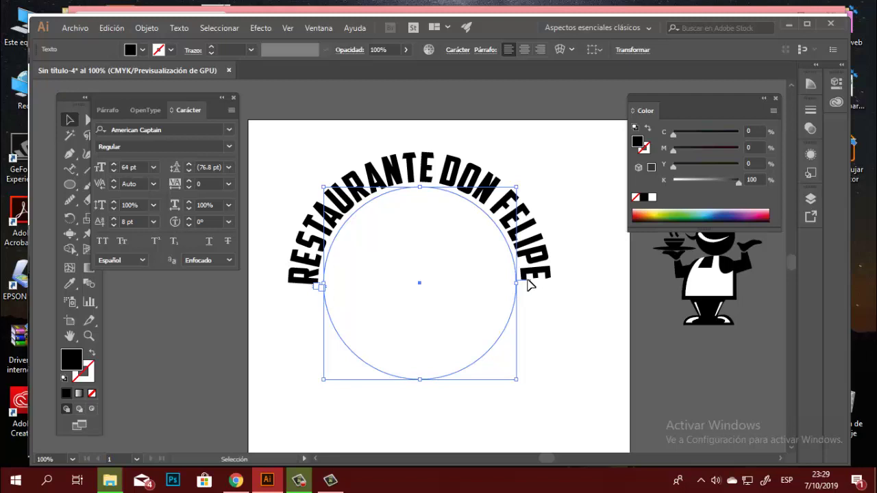
pyautogui.moveTo(529, 285)
pyautogui.mouseDown()
pyautogui.moveTo(484, 277)
pyautogui.moveTo(497, 317)
pyautogui.mouseUp()
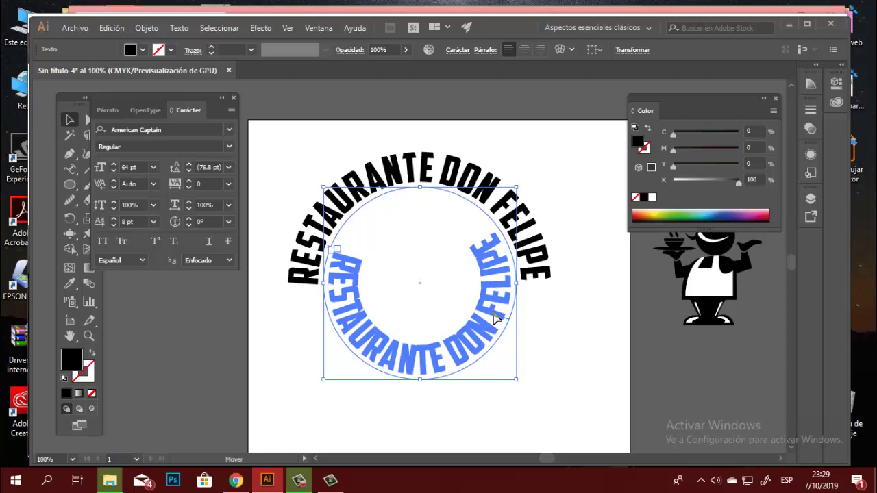
pyautogui.moveTo(498, 317); pyautogui.dragTo(498, 317)
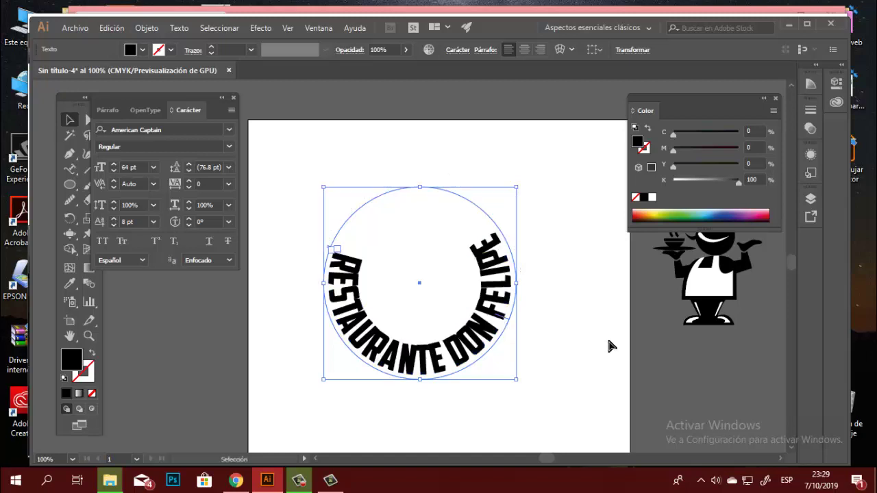
pyautogui.hotkey('ctrl', 'z')
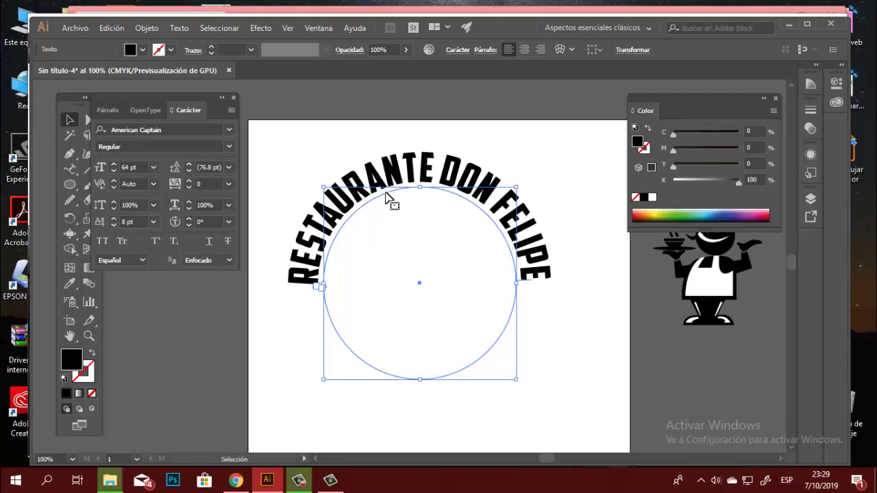
# Step: Set the curved title's baseline shift to 0 pt
pyautogui.click(154, 222)
pyautogui.click(178, 311)
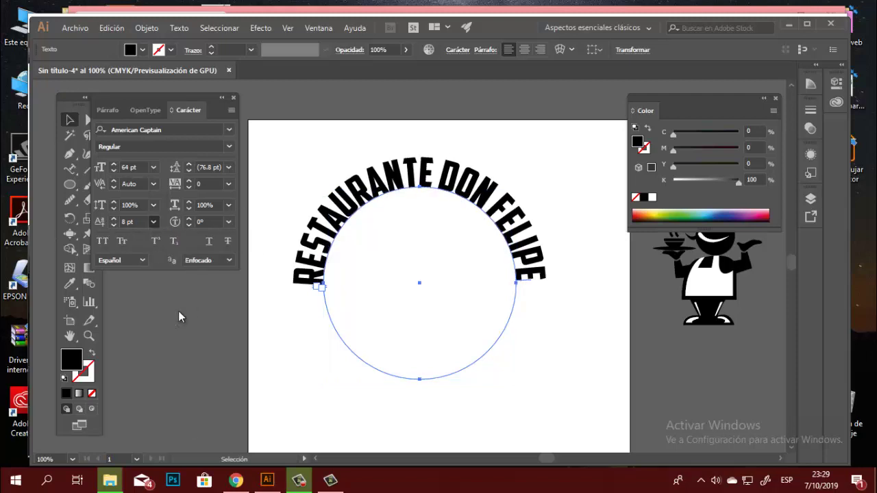
pyautogui.hotkey('ctrl', 'shift', 'a')
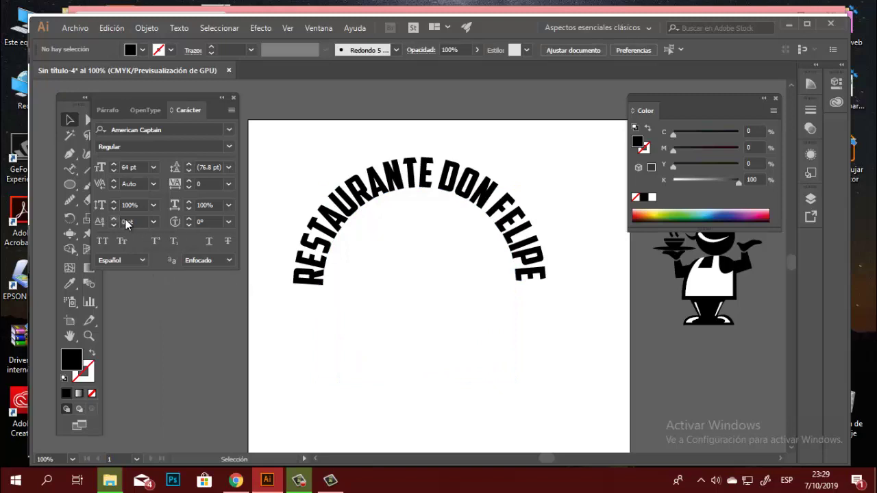
pyautogui.click(353, 194)
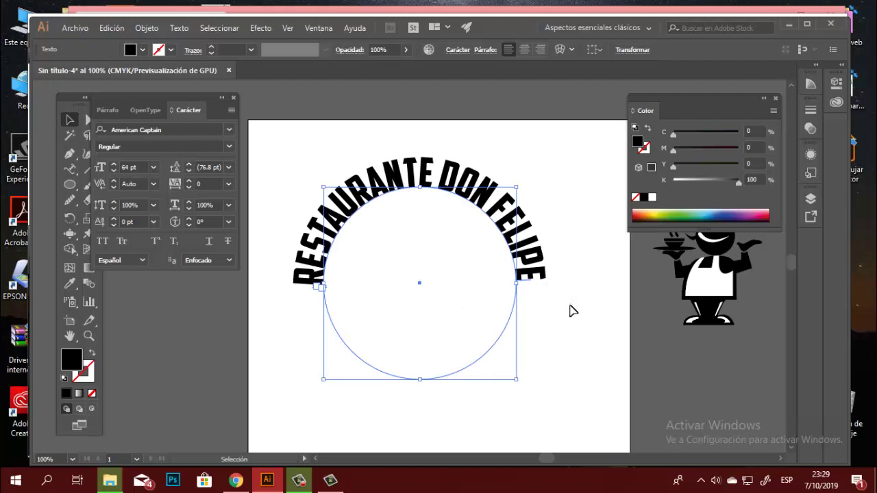
# Step: Zoom in and out to check the title resting on the circle's outline
pyautogui.press('z')
pyautogui.click(504, 285)
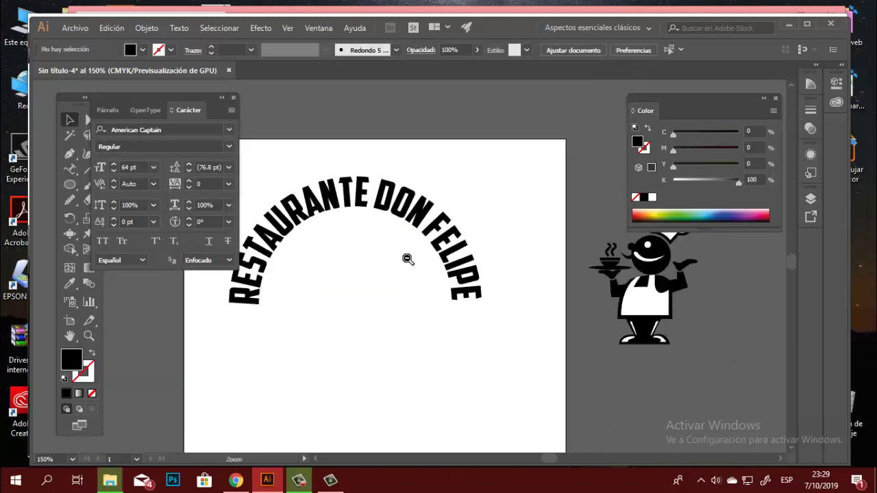
pyautogui.keyDown('alt'); pyautogui.click(410, 287); pyautogui.keyUp('alt')
pyautogui.keyDown('alt'); pyautogui.click(411, 276); pyautogui.keyUp('alt')
pyautogui.keyDown('ctrl'); pyautogui.click(442, 280); pyautogui.keyUp('ctrl')
pyautogui.click(292, 293)
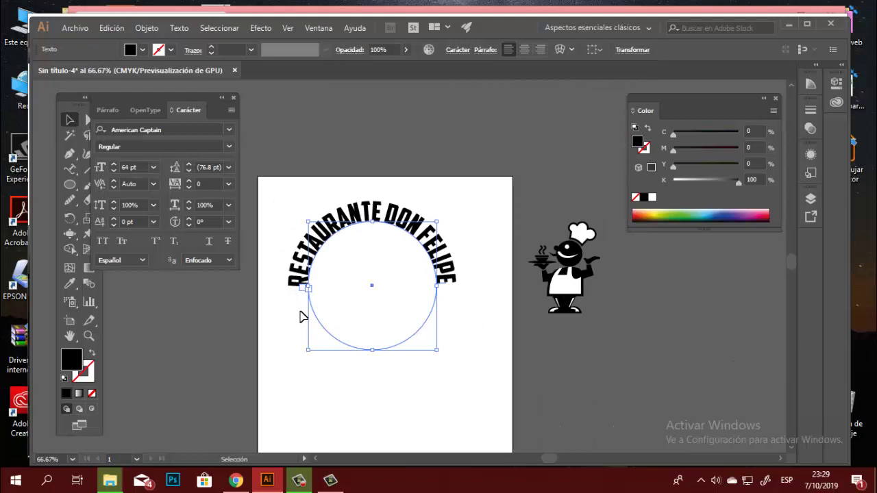
pyautogui.click(460, 386)
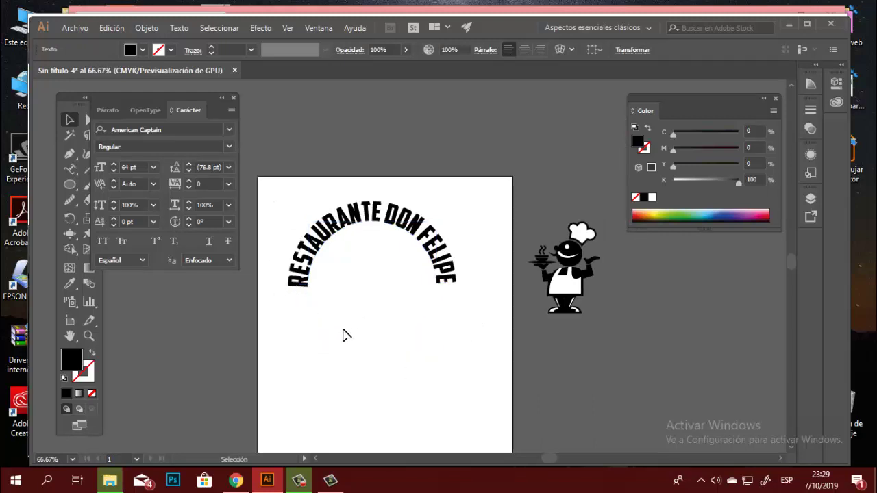
pyautogui.click(442, 267)
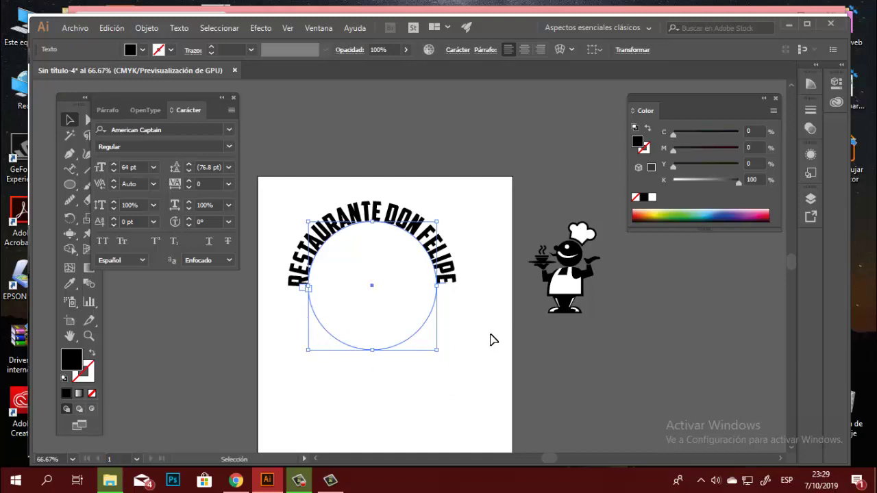
pyautogui.click(473, 294)
pyautogui.click(464, 282)
pyautogui.moveTo(128, 100); pyautogui.dragTo(160, 96)
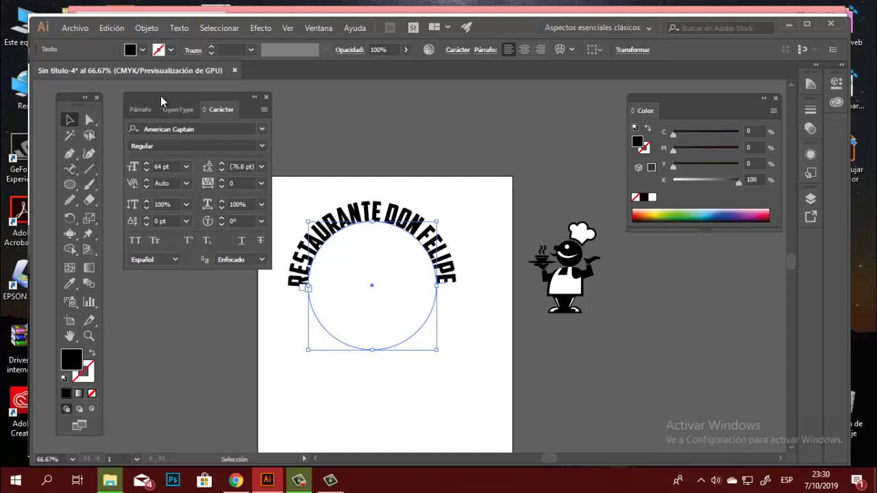
pyautogui.click(69, 169)
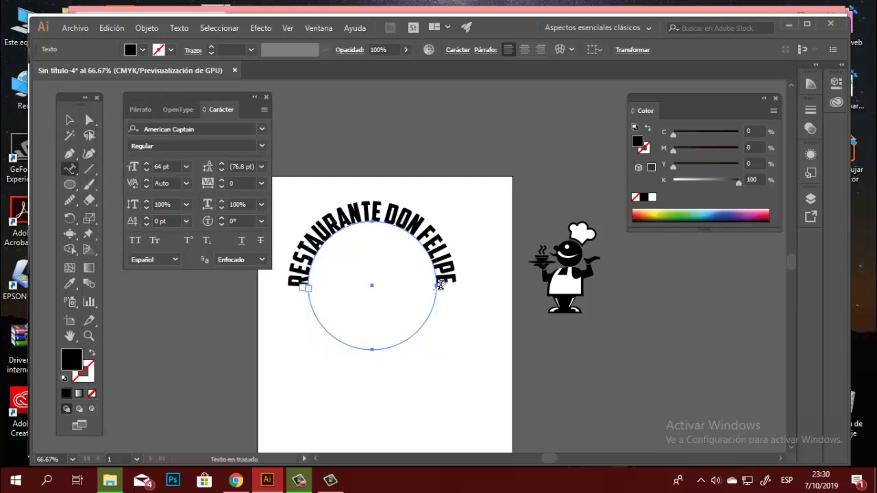
pyautogui.click(438, 283)
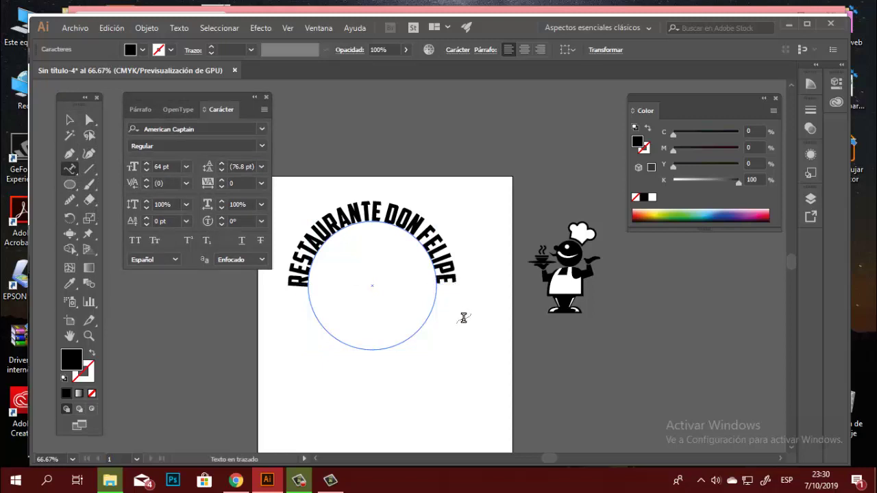
pyautogui.write('COMIDA')
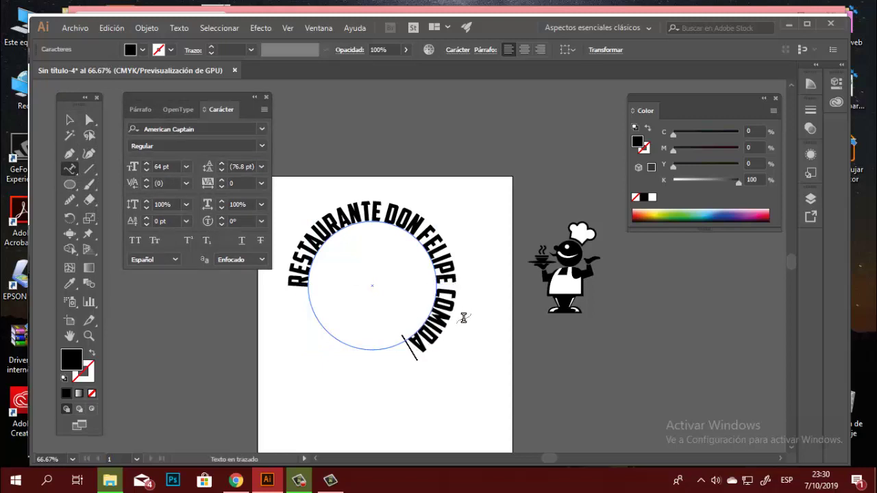
pyautogui.write(' INTERNACI')
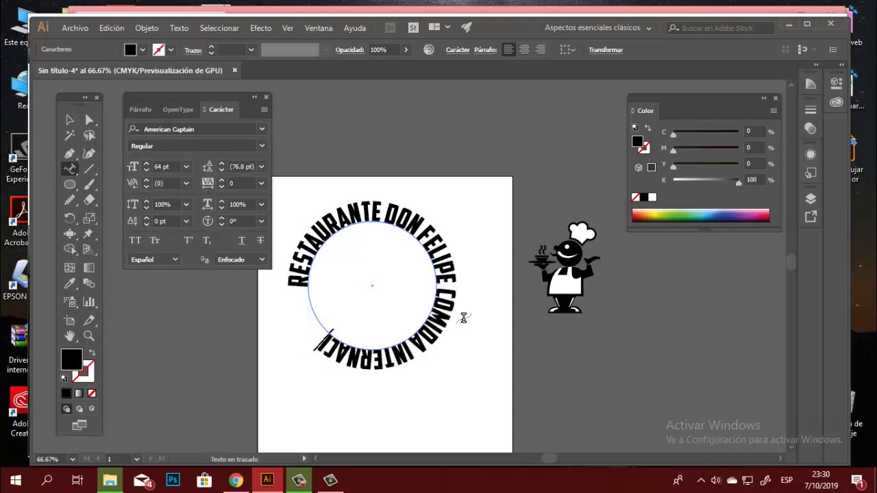
pyautogui.write('ONAL')
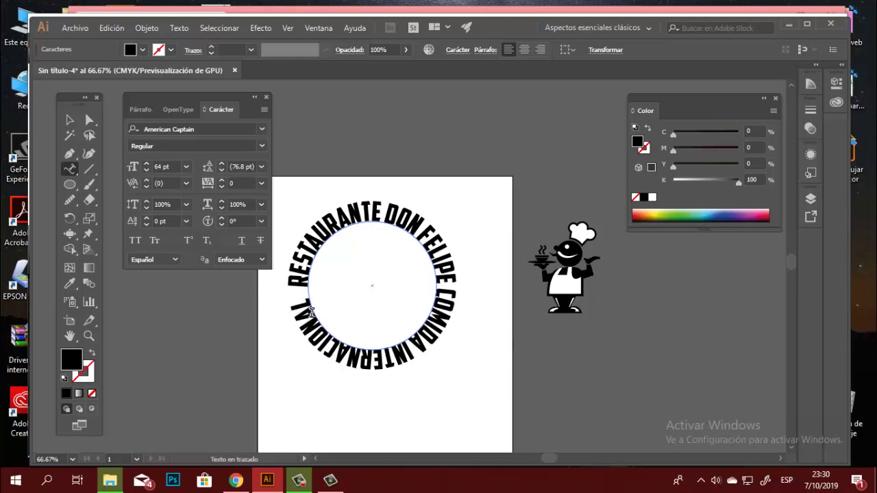
pyautogui.click(69, 119)
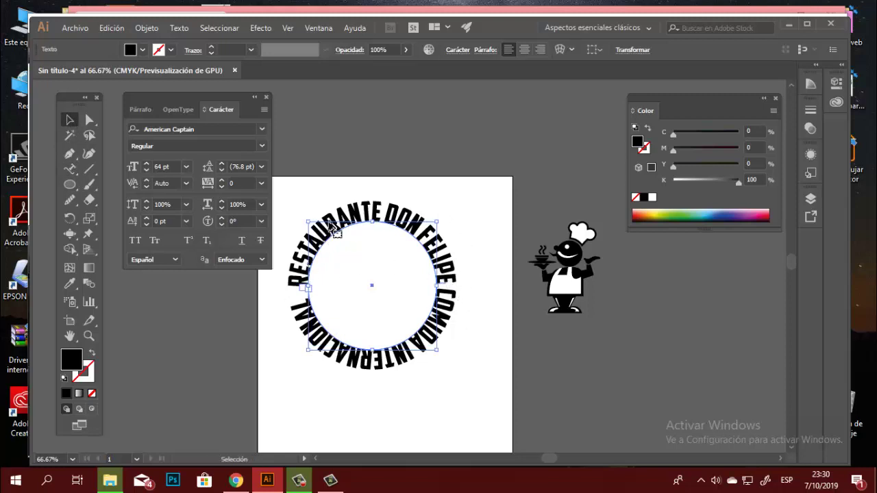
pyautogui.hotkey('ctrl', 'z')
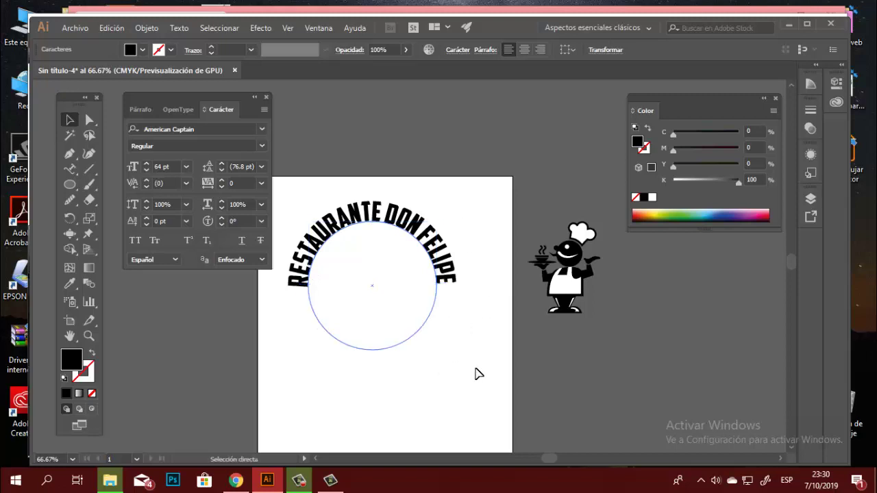
# Step: Copy the curved RESTAURANTE DON FELIPE text and paste it in front of the original
pyautogui.click(483, 379)
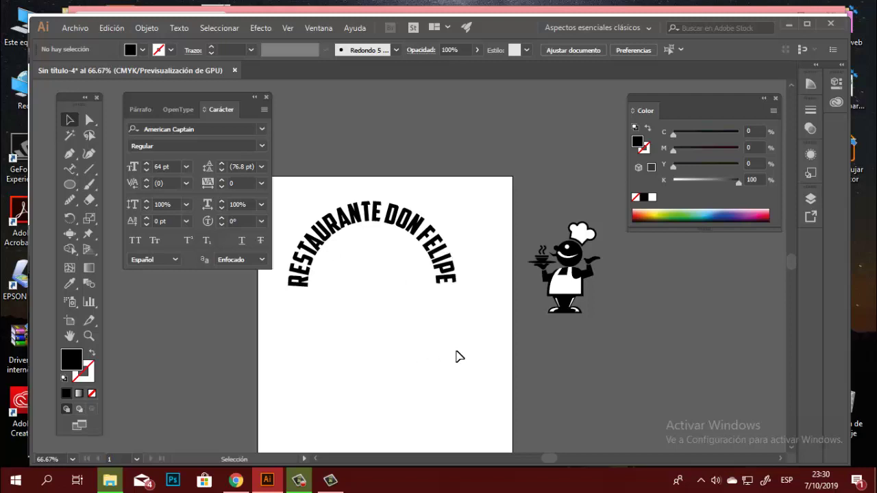
pyautogui.click(433, 253)
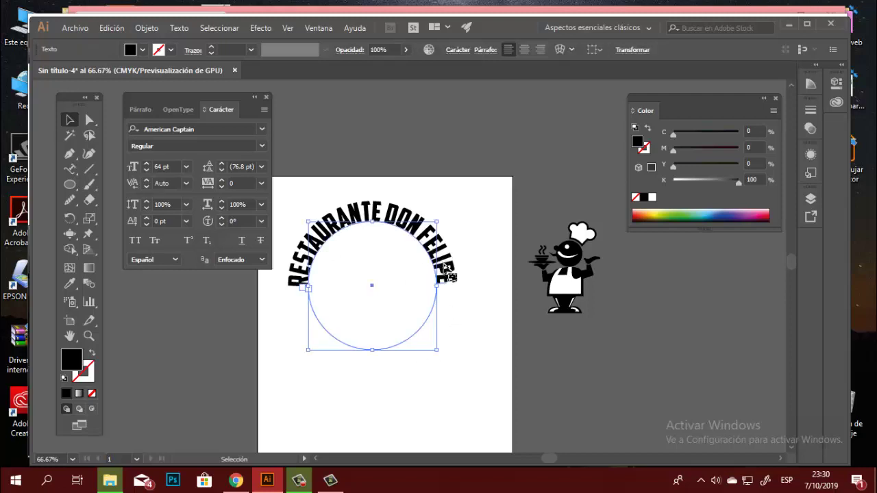
pyautogui.click(112, 28)
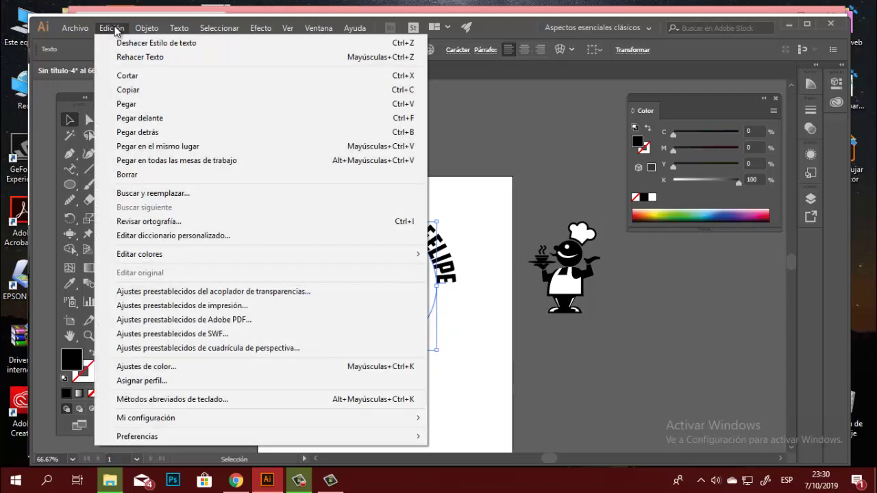
pyautogui.click(151, 99)
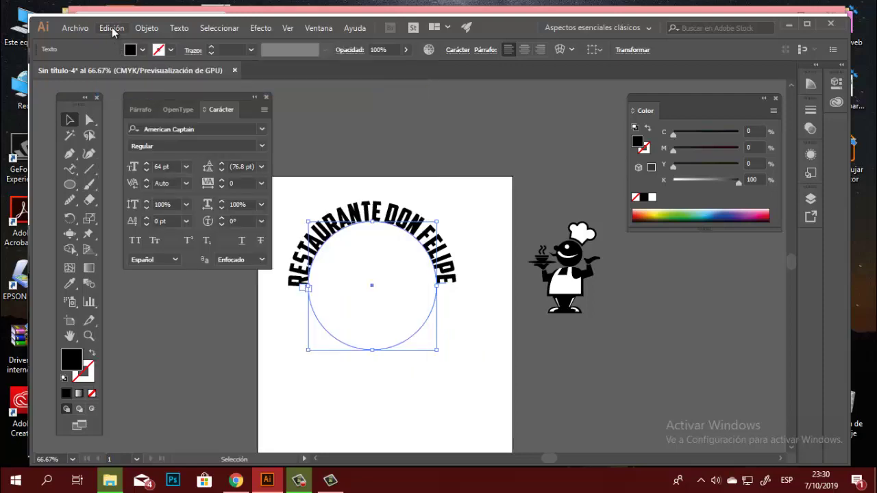
pyautogui.click(111, 28)
pyautogui.click(151, 118)
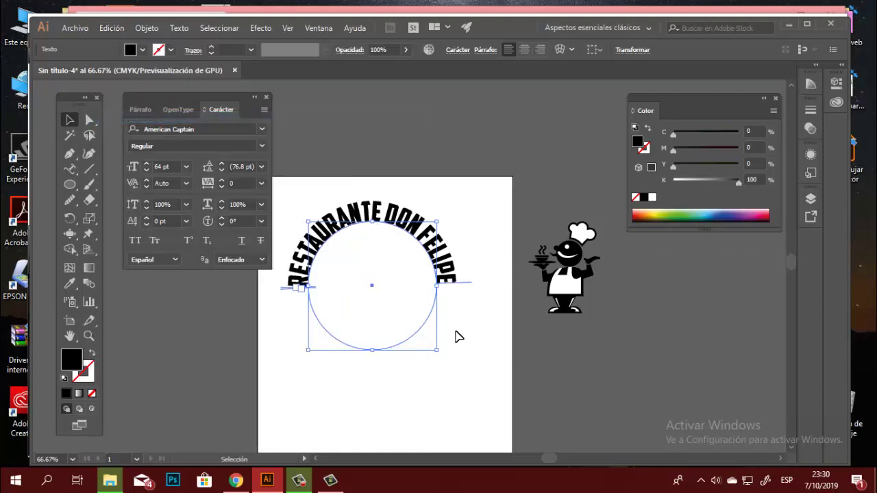
pyautogui.click(478, 342)
pyautogui.click(449, 270)
# Step: Select all of the front copy's path text and type 'RESTAURANTE DON FE' over it
pyautogui.moveTo(452, 271); pyautogui.dragTo(480, 330)
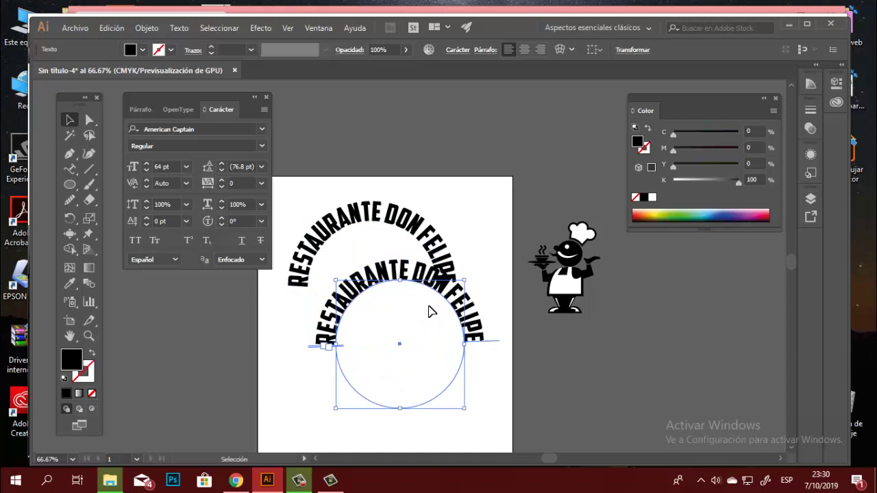
pyautogui.press('a')
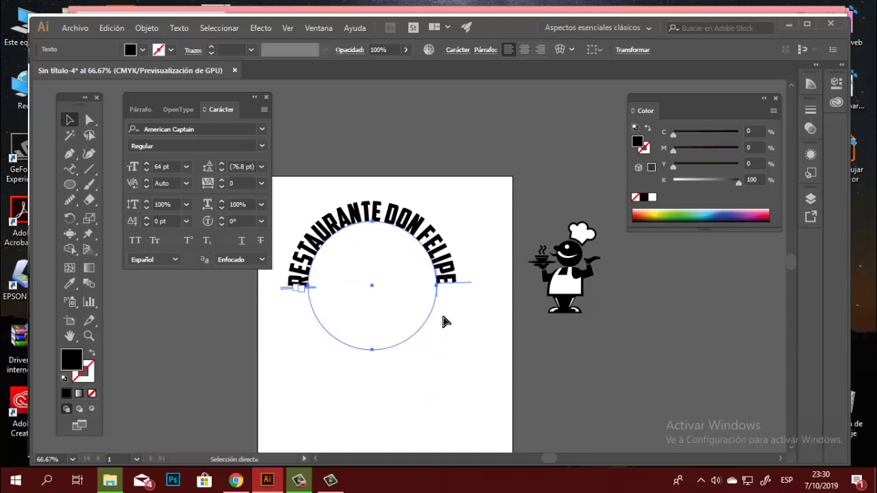
pyautogui.press('t')
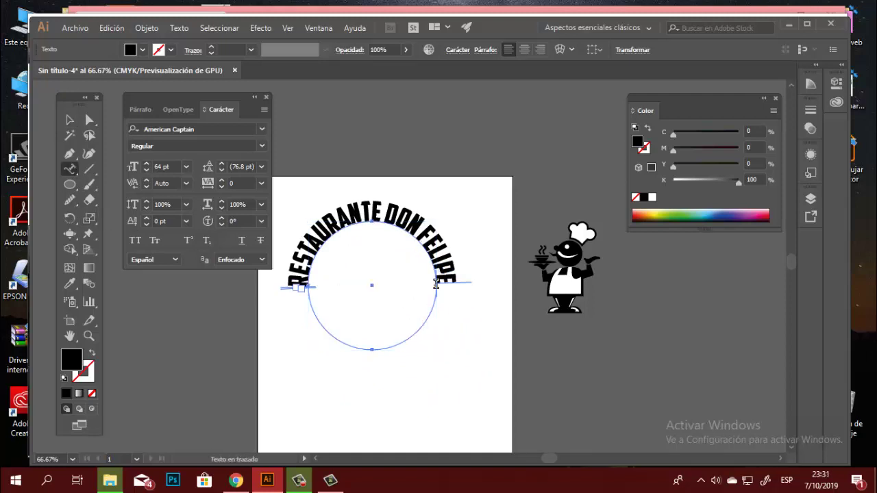
pyautogui.moveTo(435, 283)
pyautogui.mouseDown()
pyautogui.moveTo(386, 217)
pyautogui.moveTo(286, 291)
pyautogui.mouseUp()
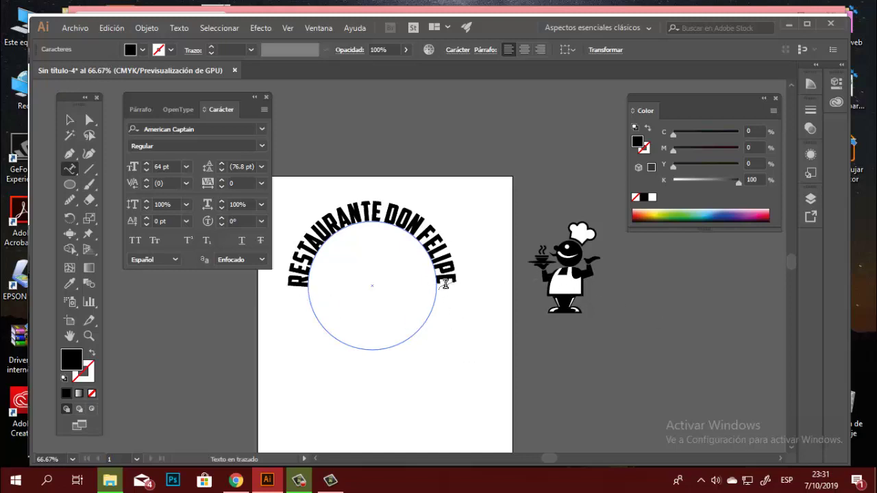
pyautogui.moveTo(444, 283)
pyautogui.mouseDown()
pyautogui.moveTo(426, 257)
pyautogui.moveTo(294, 263)
pyautogui.moveTo(287, 283)
pyautogui.mouseUp()
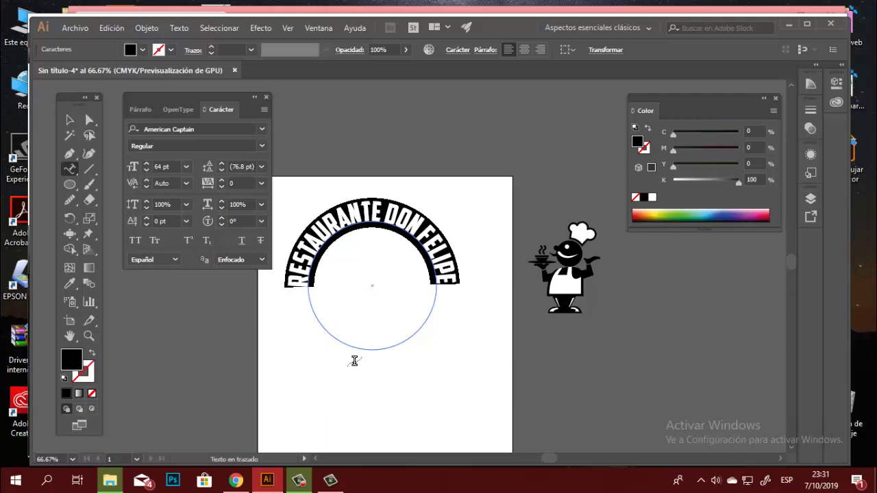
pyautogui.write('R')
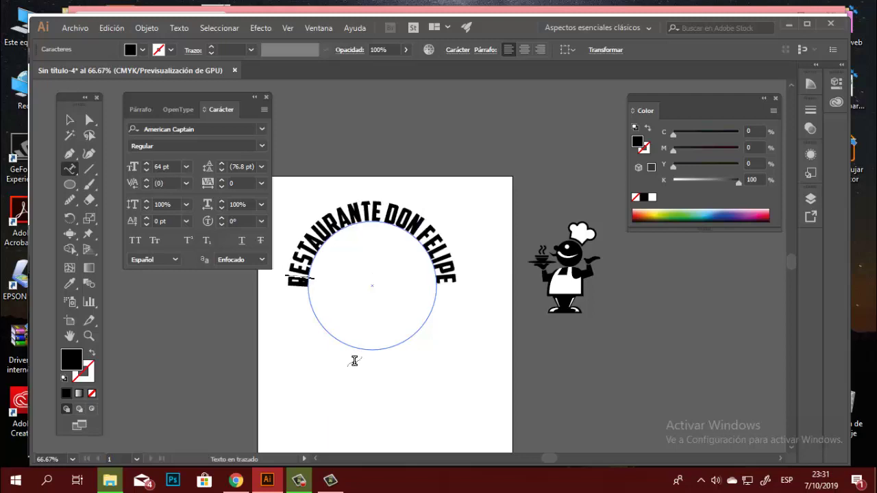
pyautogui.write('ESTAURA')
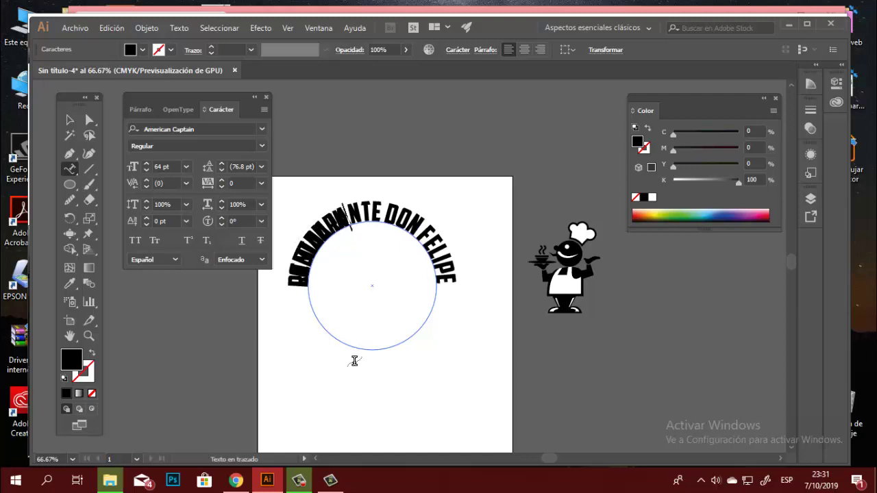
pyautogui.write('NTE DON ')
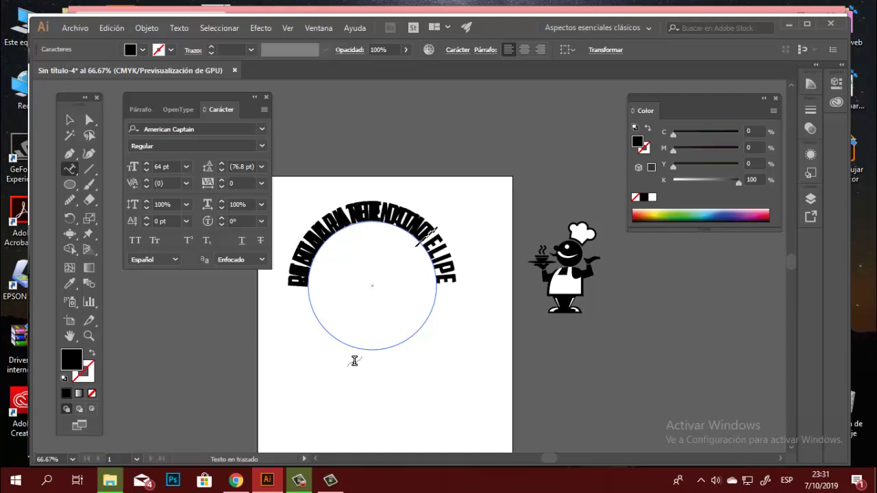
pyautogui.write('FE')
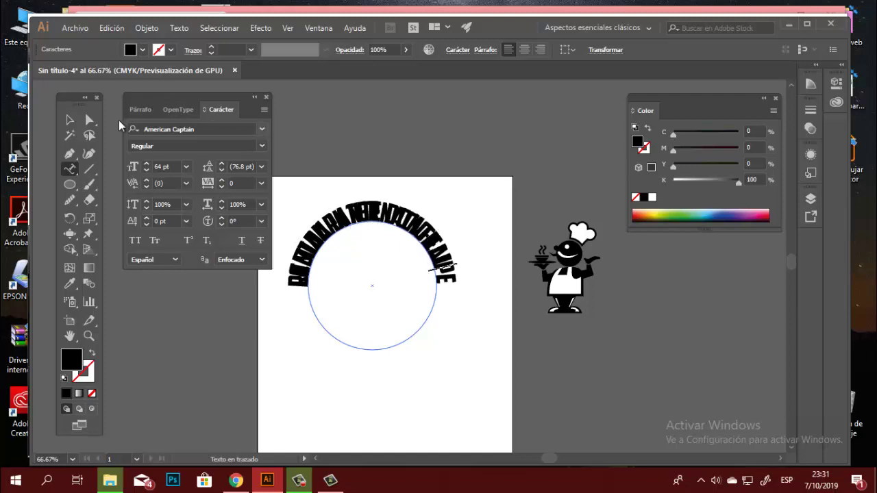
pyautogui.click(71, 122)
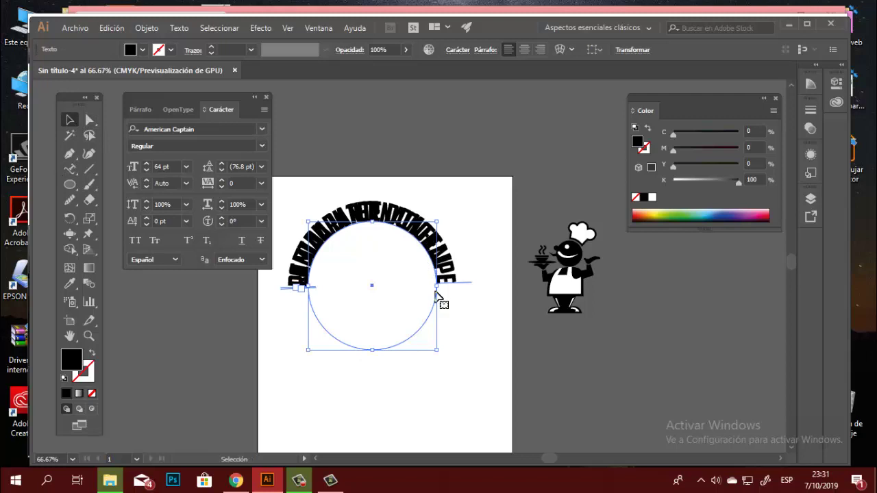
# Step: Move the COMIDA INTERNACIONAL copy and slide it around to the circle's lower half
pyautogui.click(459, 207)
pyautogui.moveTo(397, 229)
pyautogui.mouseDown()
pyautogui.moveTo(400, 266)
pyautogui.moveTo(389, 229)
pyautogui.mouseUp()
pyautogui.moveTo(461, 297)
pyautogui.mouseDown()
pyautogui.moveTo(454, 341)
pyautogui.moveTo(415, 386)
pyautogui.moveTo(294, 376)
pyautogui.moveTo(252, 340)
pyautogui.moveTo(243, 303)
pyautogui.moveTo(246, 285)
pyautogui.moveTo(286, 336)
pyautogui.moveTo(472, 380)
pyautogui.moveTo(503, 308)
pyautogui.mouseUp()
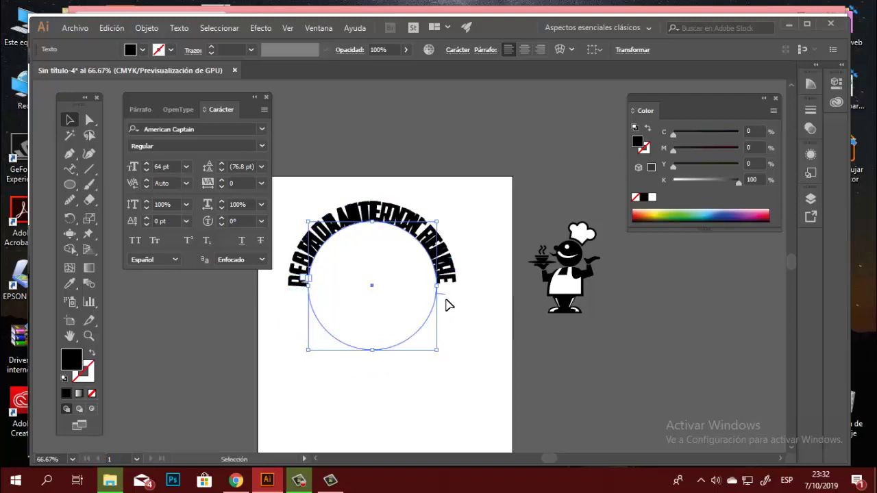
pyautogui.moveTo(449, 305)
pyautogui.mouseDown()
pyautogui.moveTo(469, 287)
pyautogui.moveTo(384, 297)
pyautogui.moveTo(393, 294)
pyautogui.mouseUp()
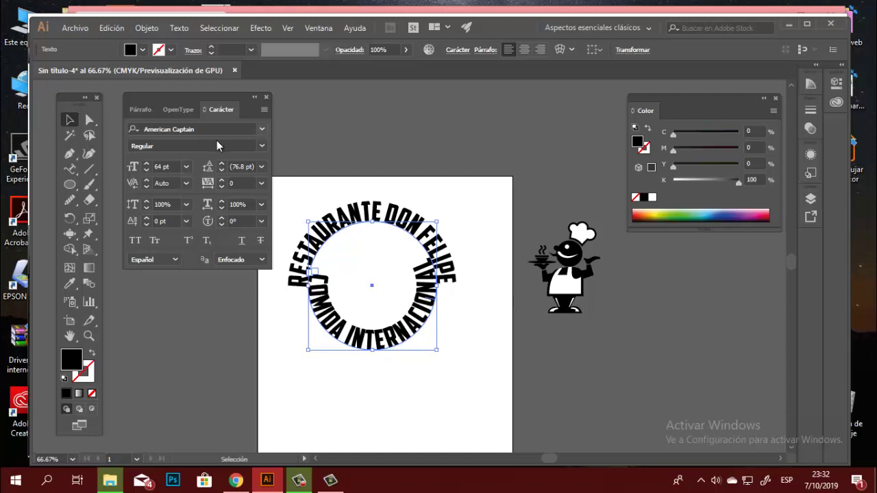
# Step: Lower the COMIDA INTERNACIONAL baseline shift to -58 pt
pyautogui.click(145, 224)
pyautogui.click(146, 224)
pyautogui.click(146, 224)
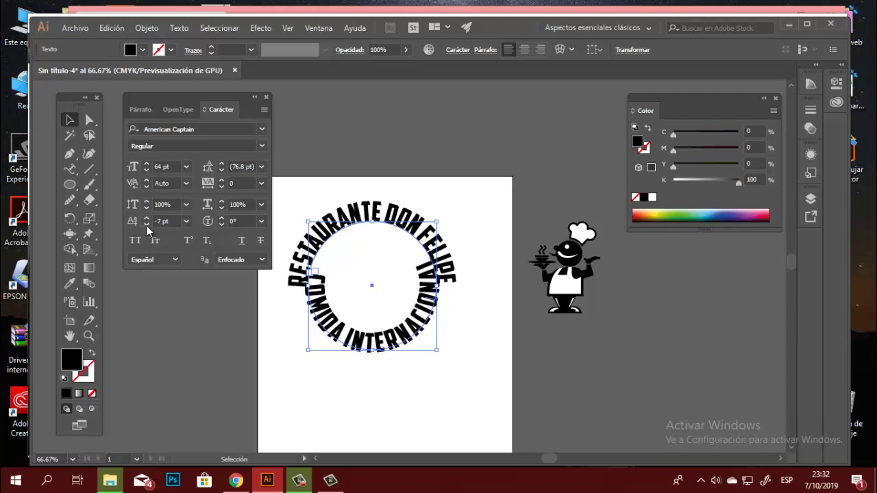
pyautogui.click(146, 224)
pyautogui.click(146, 224)
pyautogui.click(145, 224)
pyautogui.click(146, 224)
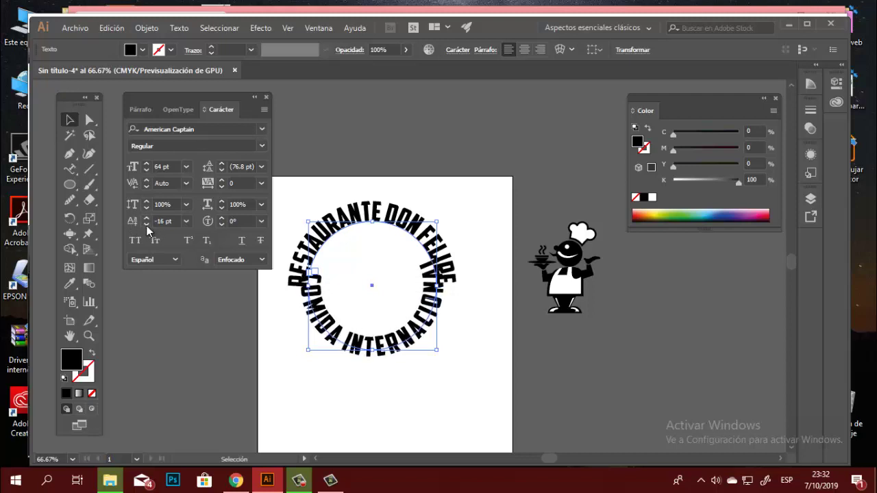
pyautogui.click(146, 224)
pyautogui.click(146, 224)
pyautogui.click(146, 224)
pyautogui.click(146, 224)
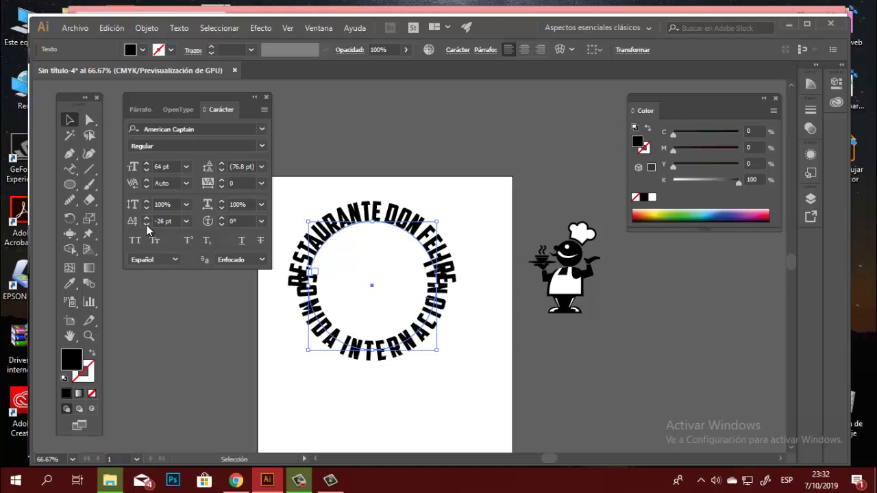
pyautogui.click(146, 224)
pyautogui.click(146, 224)
pyautogui.click(146, 224)
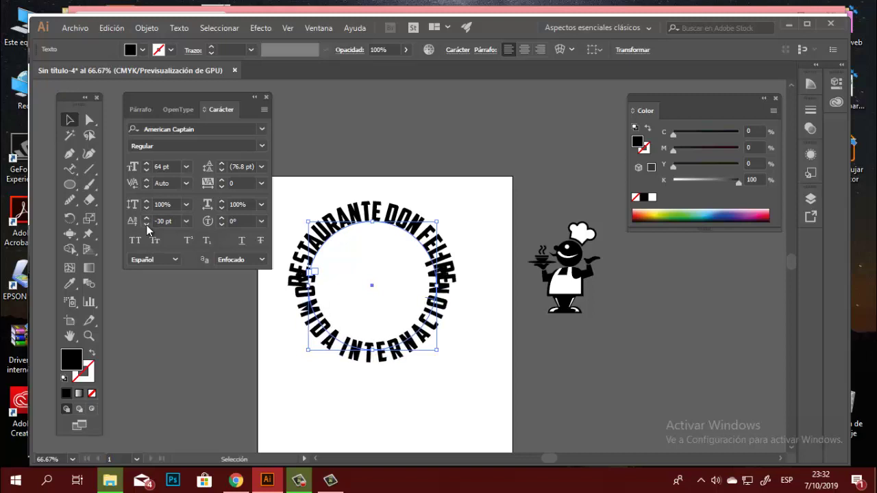
pyautogui.click(146, 224)
pyautogui.click(146, 224)
pyautogui.click(146, 224)
pyautogui.click(146, 224)
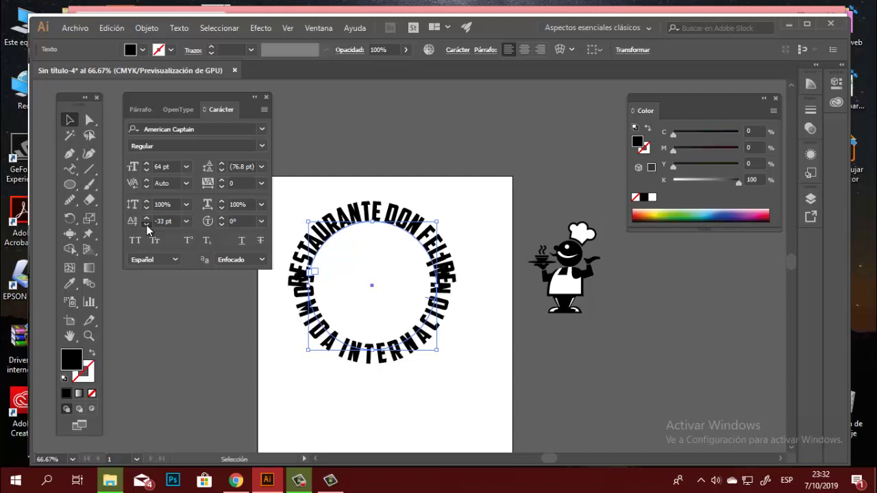
pyautogui.click(146, 224)
pyautogui.click(145, 224)
pyautogui.click(146, 224)
pyautogui.click(145, 224)
pyautogui.click(145, 224)
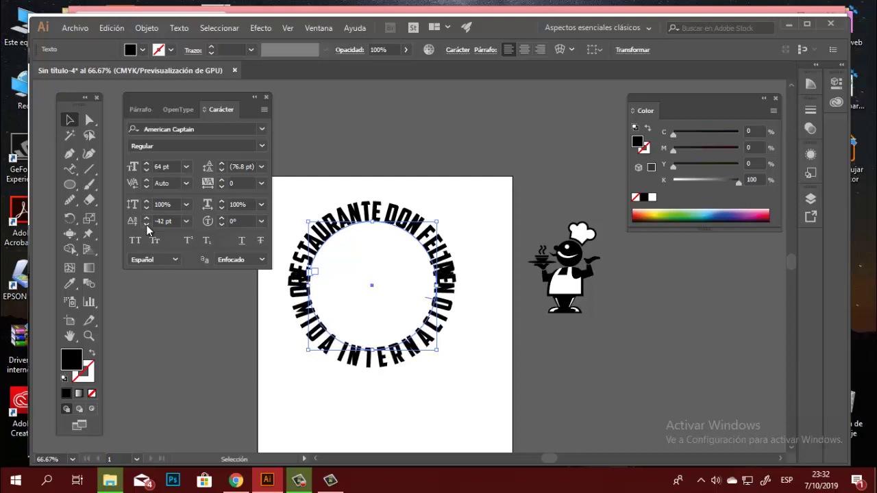
pyautogui.click(146, 224)
pyautogui.click(146, 224)
pyautogui.click(146, 224)
pyautogui.click(146, 224)
pyautogui.click(146, 224)
pyautogui.click(146, 224)
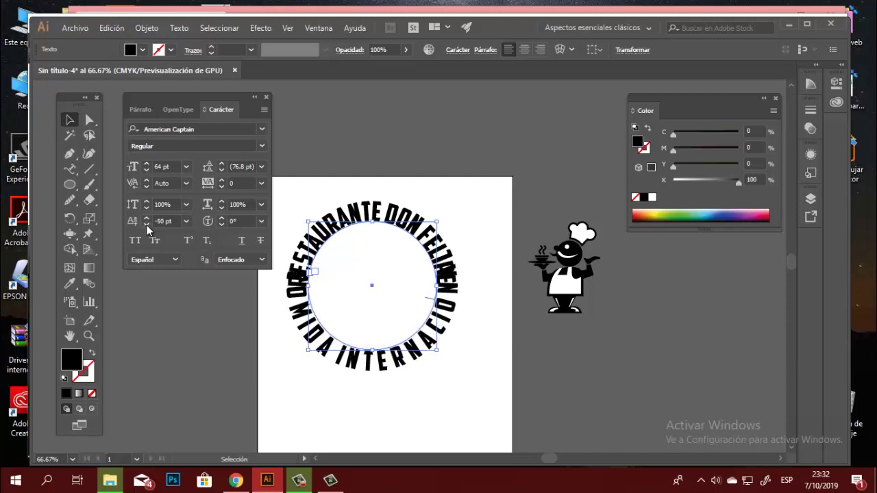
pyautogui.click(146, 224)
pyautogui.click(146, 224)
pyautogui.click(146, 224)
pyautogui.click(146, 224)
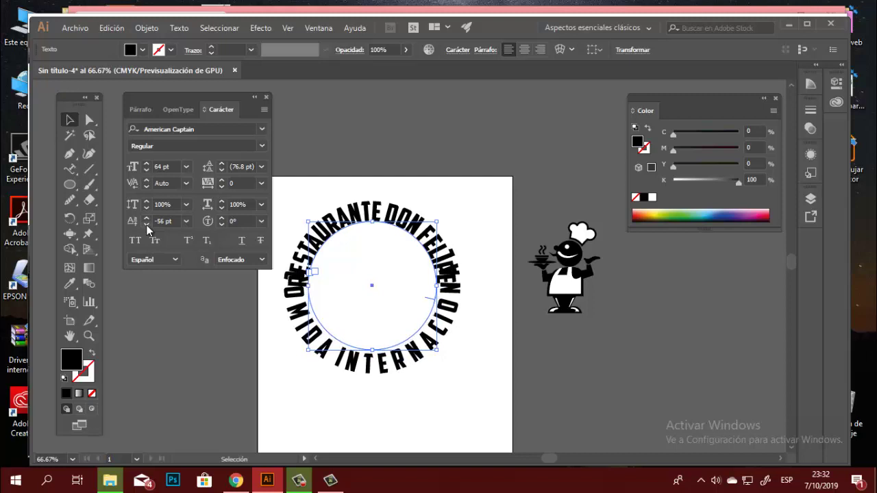
pyautogui.click(146, 225)
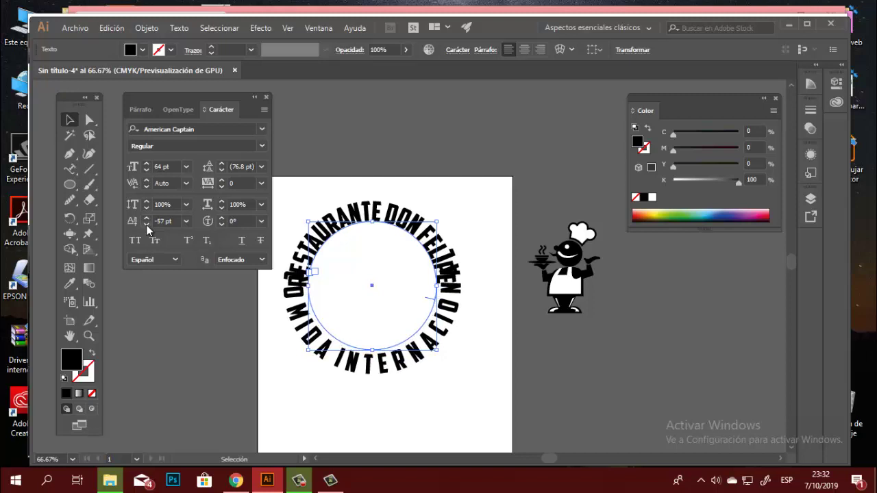
pyautogui.click(146, 224)
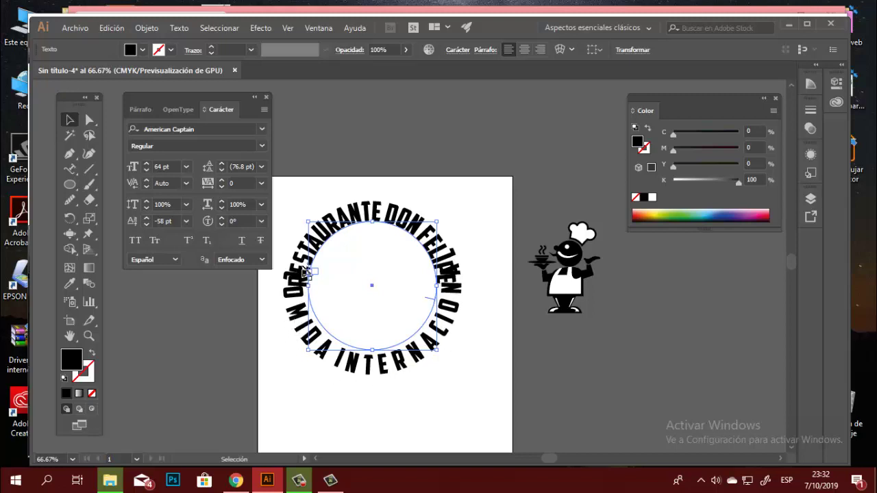
# Step: Tighten its tracking to -108 so INTERNACIONAL fits completely
pyautogui.click(222, 187)
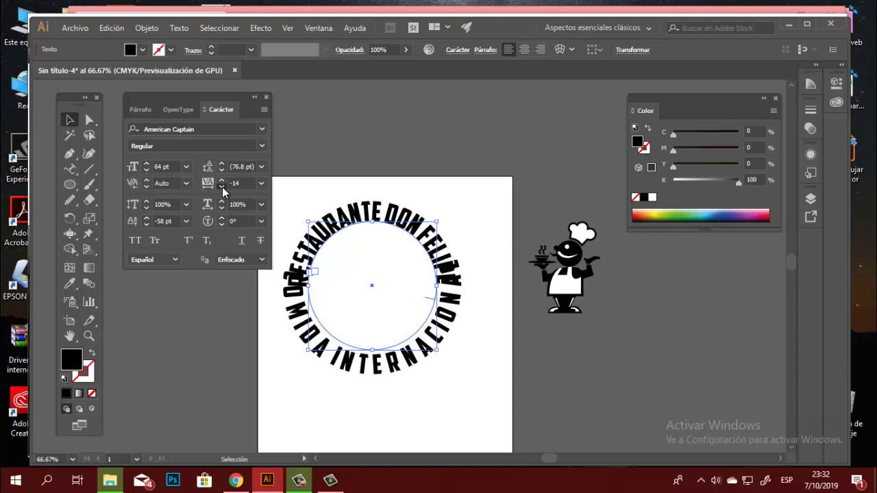
pyautogui.click(222, 187)
pyautogui.click(222, 187)
pyautogui.click(222, 187)
pyautogui.click(222, 187)
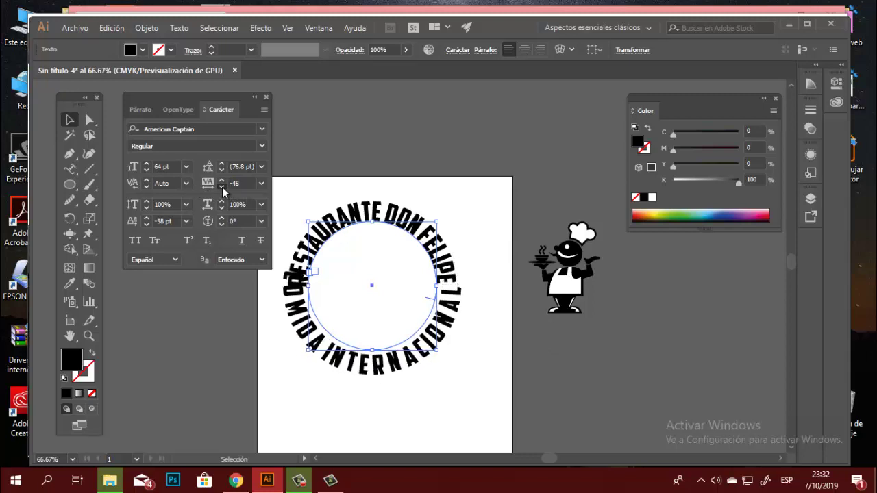
pyautogui.click(222, 187)
pyautogui.click(222, 187)
pyautogui.click(222, 187)
pyautogui.click(222, 187)
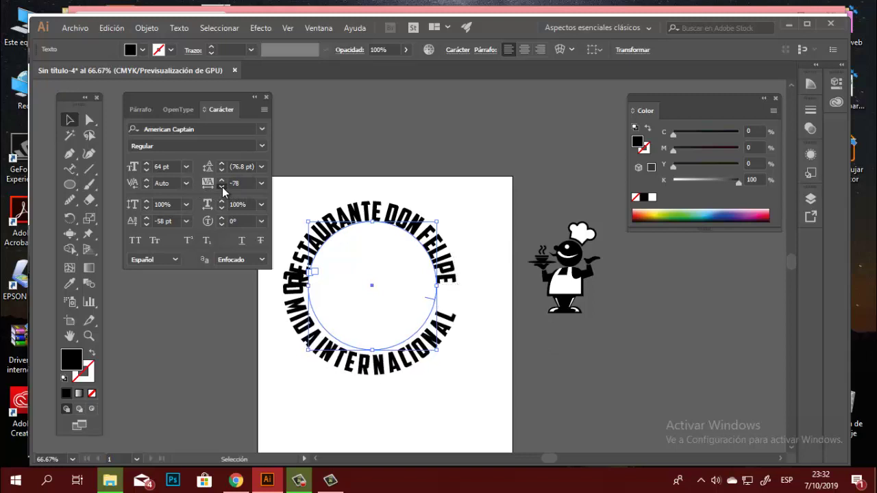
pyautogui.click(222, 187)
pyautogui.click(222, 187)
pyautogui.click(222, 187)
pyautogui.click(221, 187)
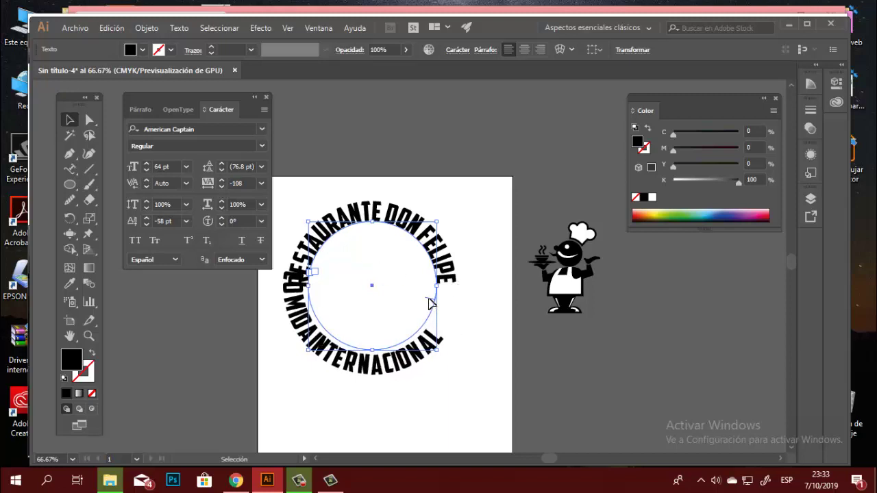
# Step: Undo an accidental flip of the bottom text and loosen its tracking to -89
pyautogui.moveTo(428, 300); pyautogui.dragTo(425, 280)
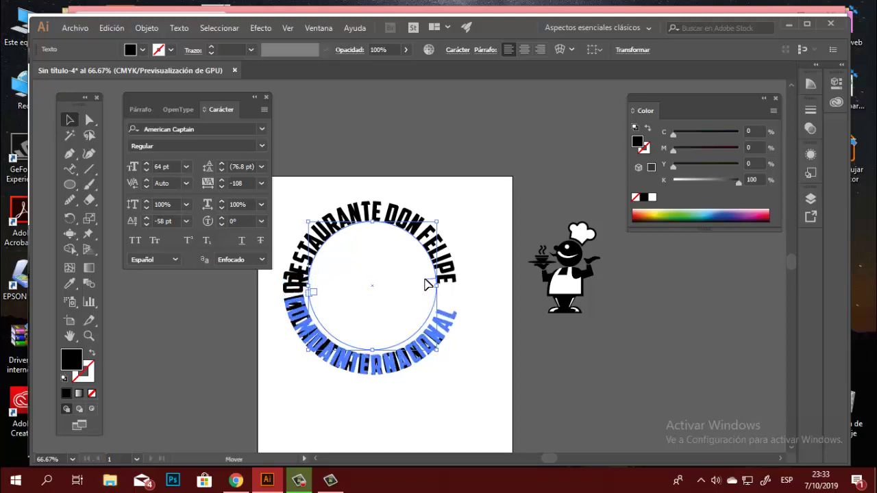
pyautogui.moveTo(424, 283); pyautogui.dragTo(458, 259)
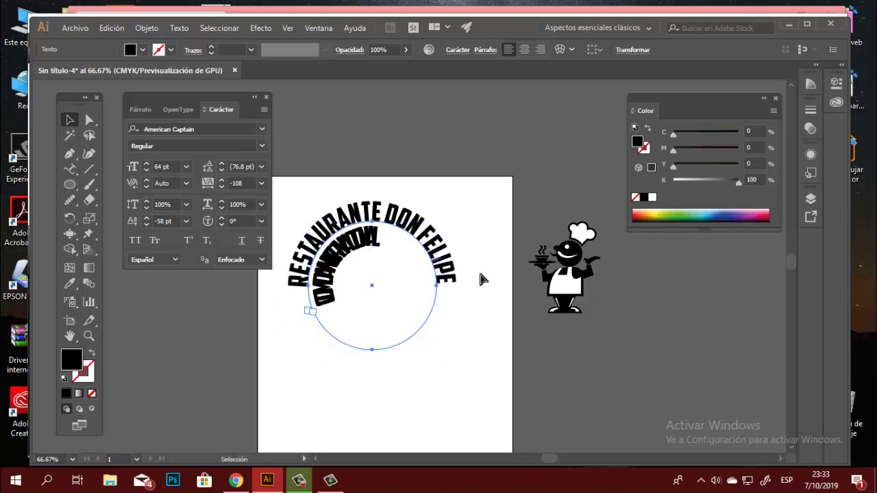
pyautogui.hotkey('ctrl', 'z')
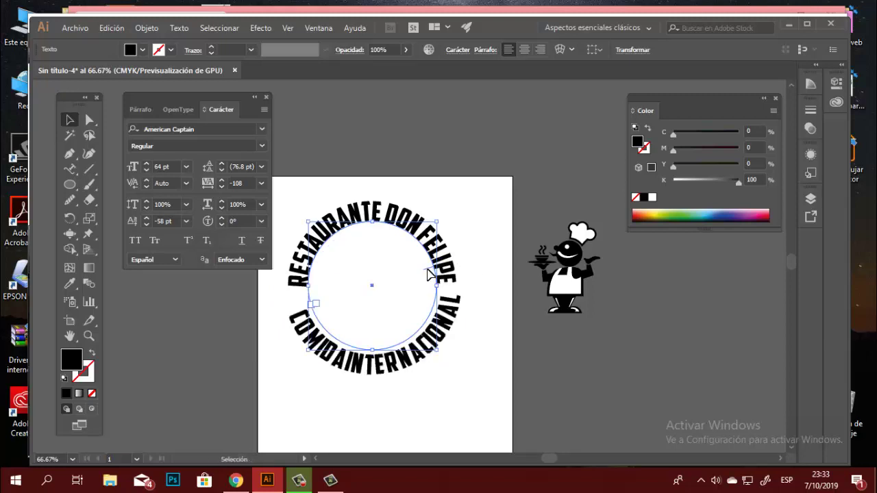
pyautogui.click(221, 187)
pyautogui.click(221, 187)
pyautogui.click(220, 180)
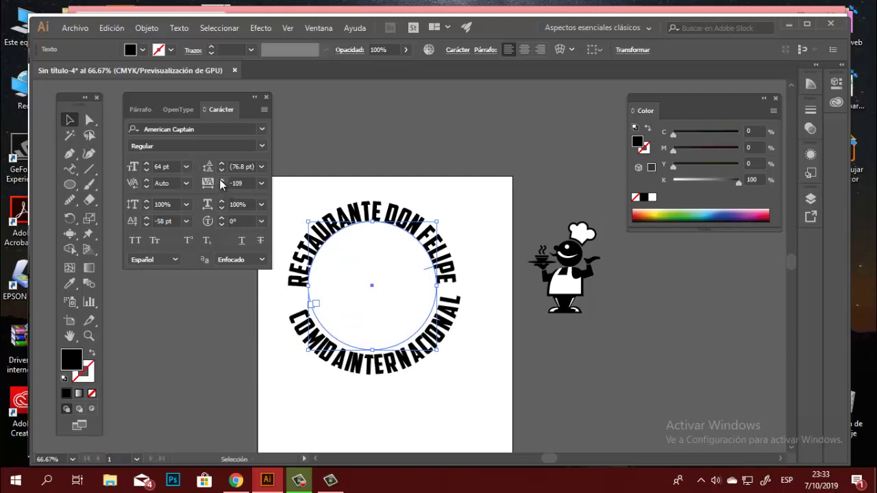
pyautogui.click(221, 180)
pyautogui.click(221, 180)
pyautogui.click(220, 181)
pyautogui.click(221, 180)
pyautogui.click(221, 180)
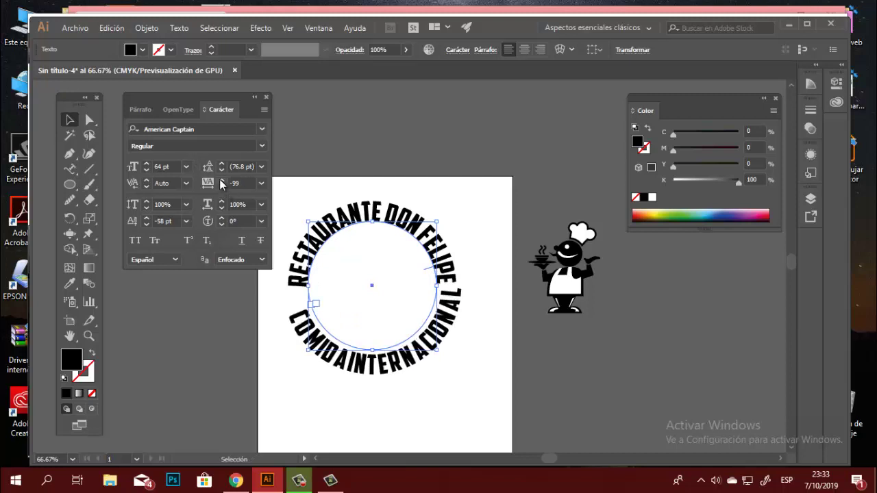
pyautogui.click(220, 180)
pyautogui.click(221, 180)
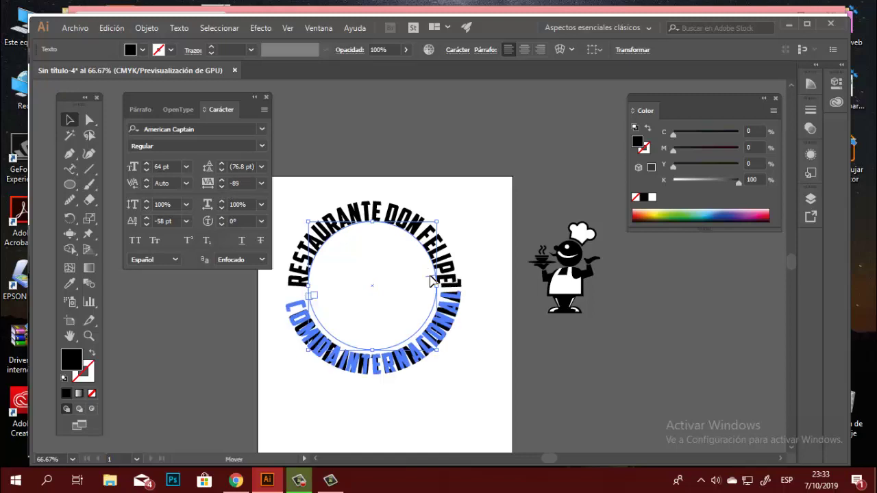
# Step: Centre COMIDA INTERNACIONAL along the bottom of the circle and review the text ring
pyautogui.moveTo(432, 281); pyautogui.dragTo(433, 282)
pyautogui.click(478, 347)
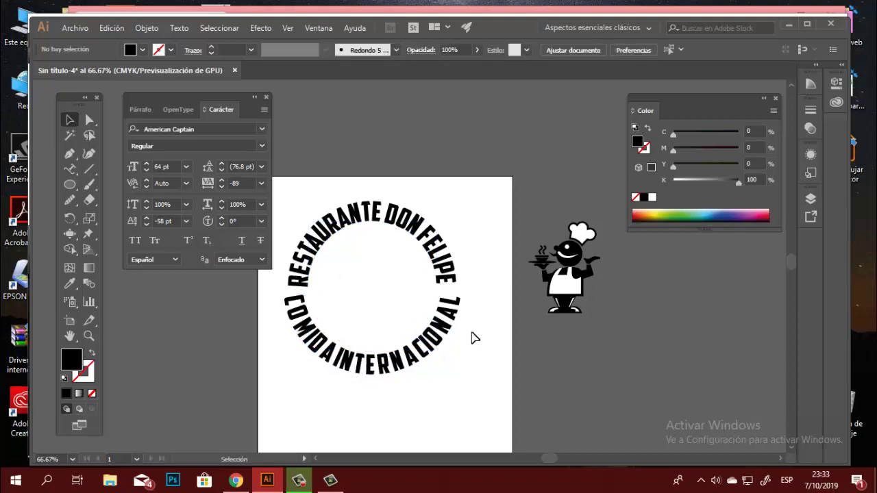
pyautogui.click(455, 312)
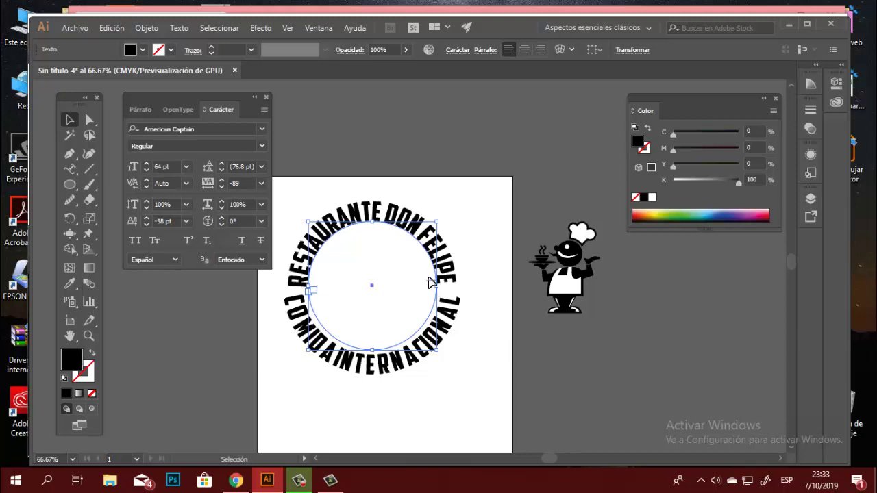
pyautogui.keyDown('shift'); pyautogui.click(434, 288); pyautogui.keyUp('shift')
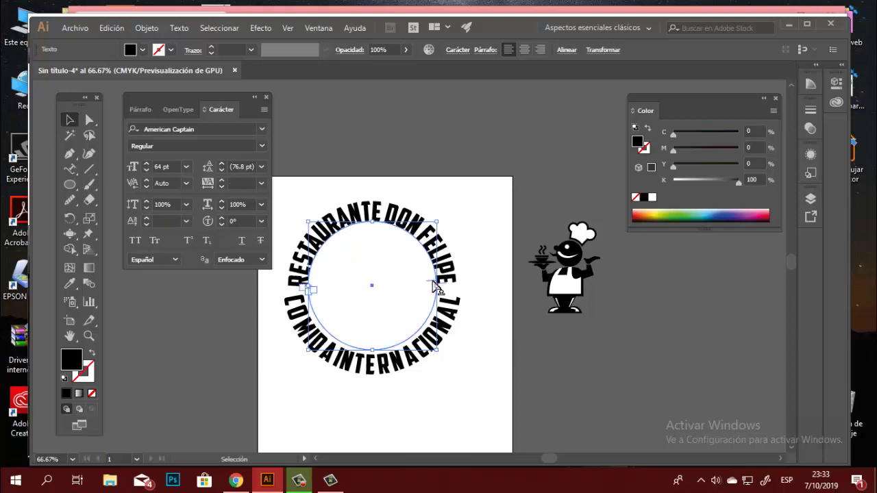
pyautogui.click(469, 345)
pyautogui.click(448, 313)
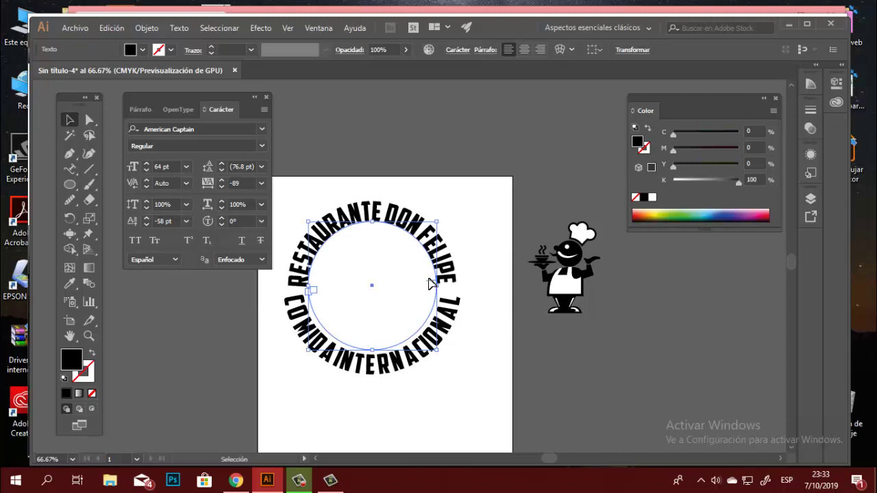
pyautogui.moveTo(429, 283); pyautogui.dragTo(432, 283)
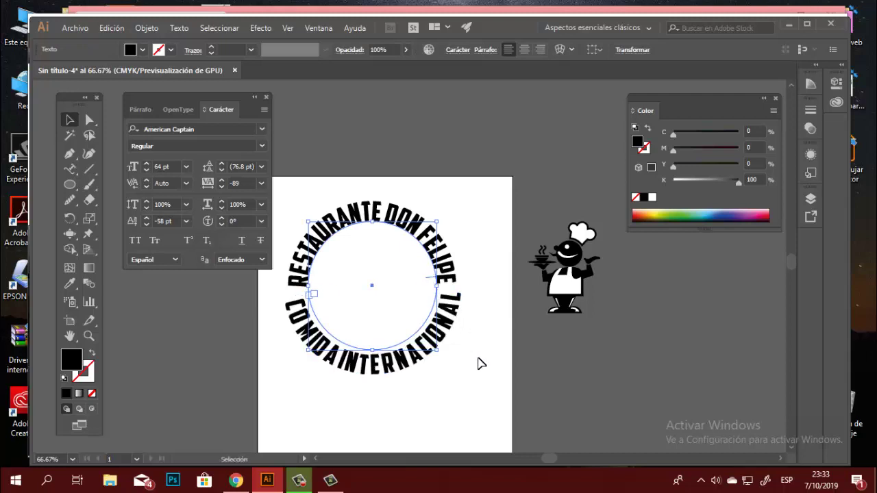
pyautogui.click(481, 363)
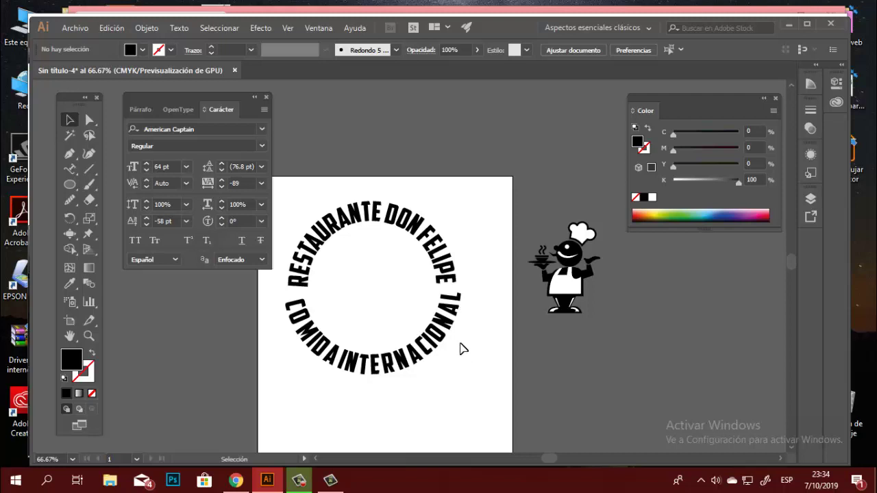
# Step: Colour RESTAURANTE DON FELIPE dark golden brown and COMIDA INTERNACIONAL orange-brown
pyautogui.click(446, 221)
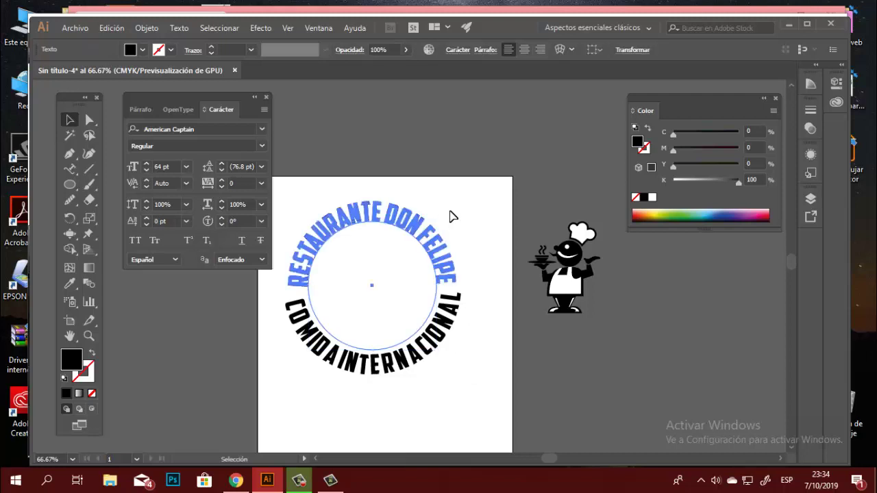
pyautogui.click(451, 216)
pyautogui.click(422, 229)
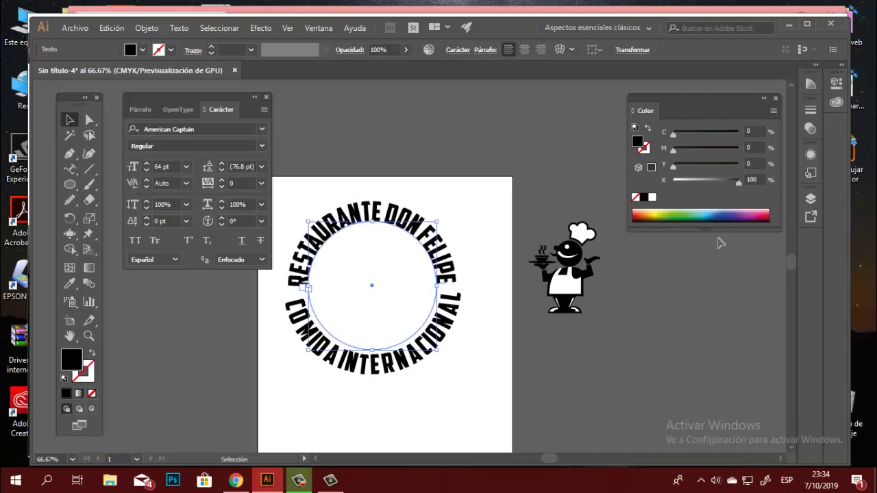
pyautogui.click(651, 213)
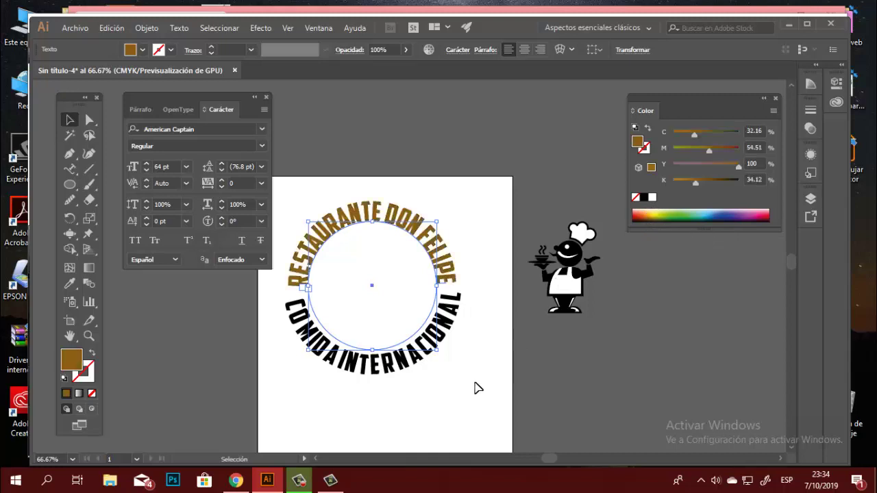
pyautogui.click(465, 344)
pyautogui.click(463, 315)
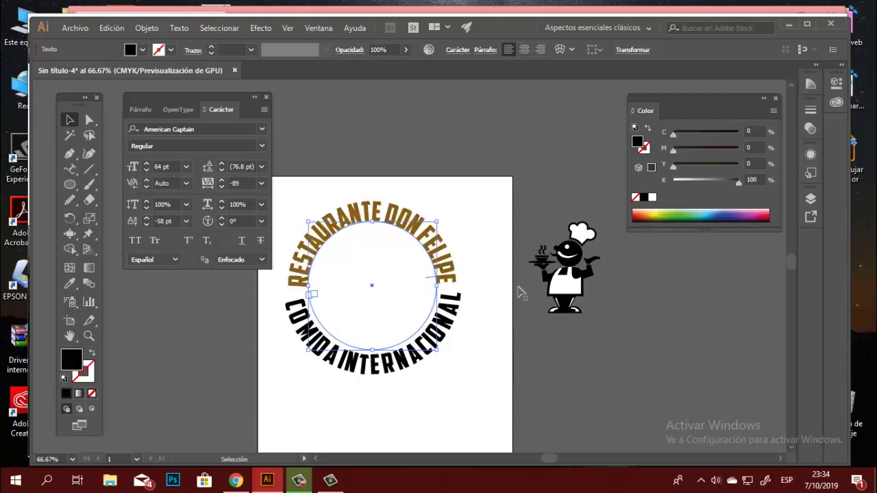
pyautogui.click(652, 213)
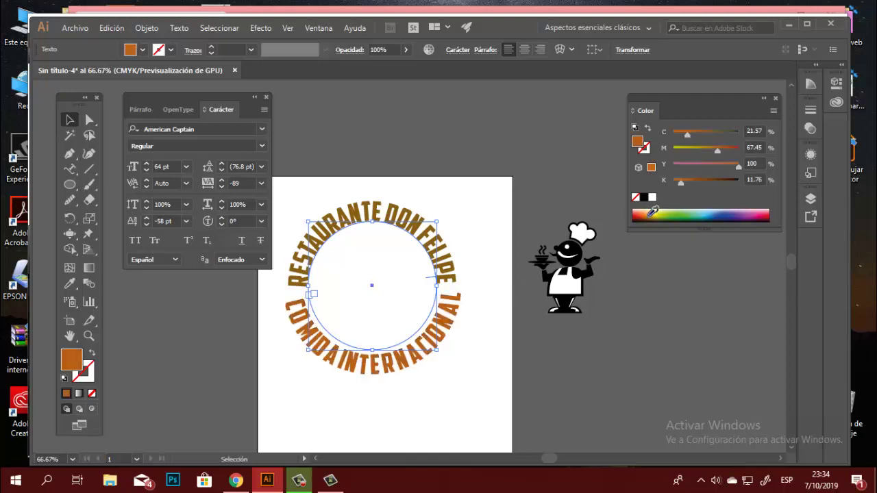
pyautogui.click(488, 389)
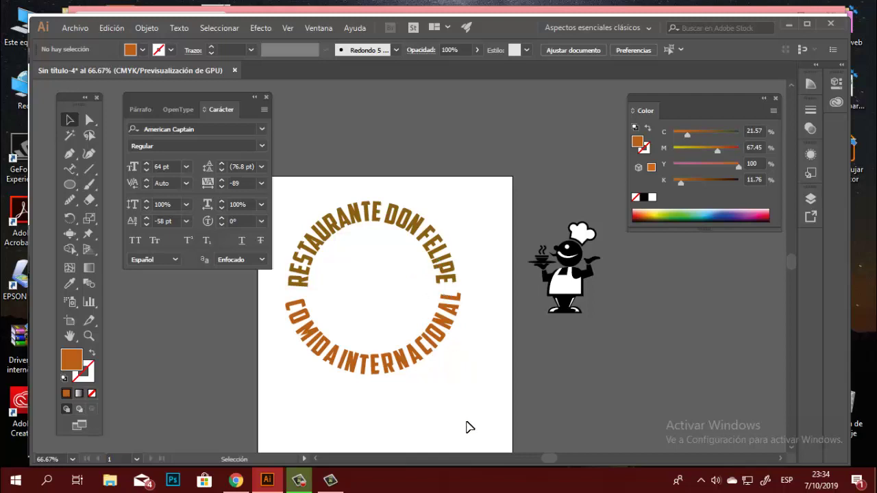
# Step: Try green on the upper title, then undo it back to brown
pyautogui.click(435, 273)
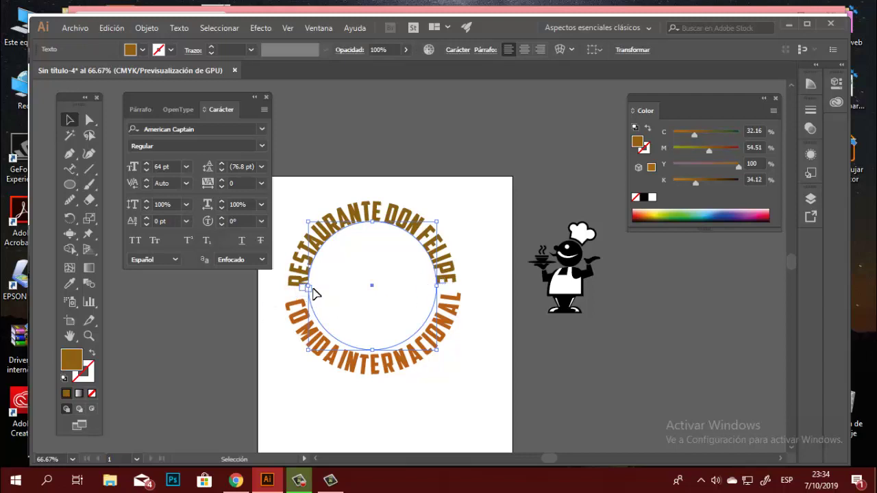
pyautogui.click(685, 212)
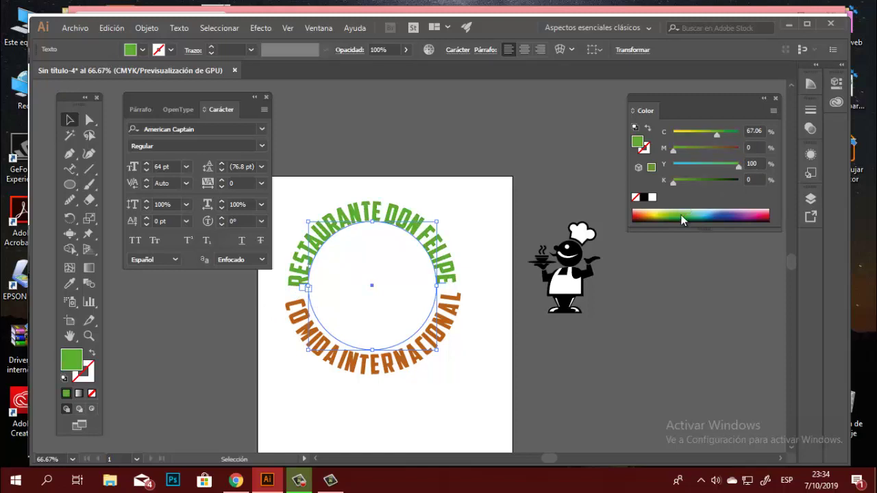
pyautogui.hotkey('ctrl', 'z')
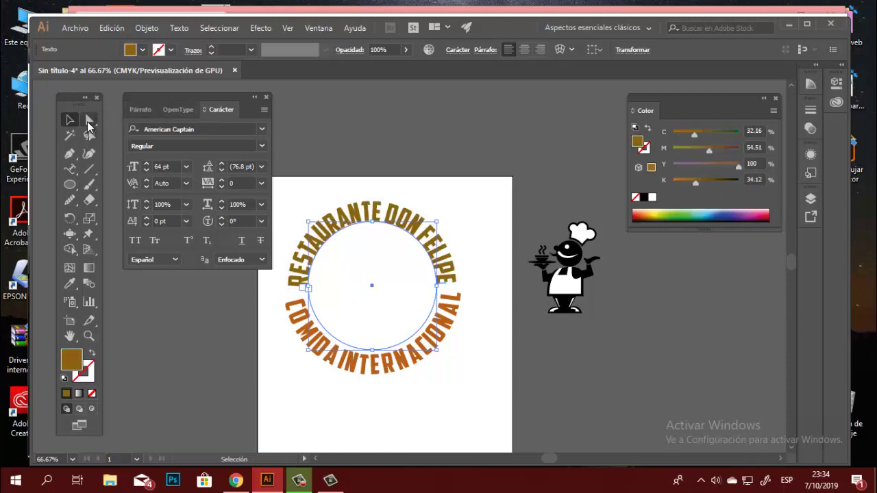
pyautogui.click(89, 120)
pyautogui.click(411, 123)
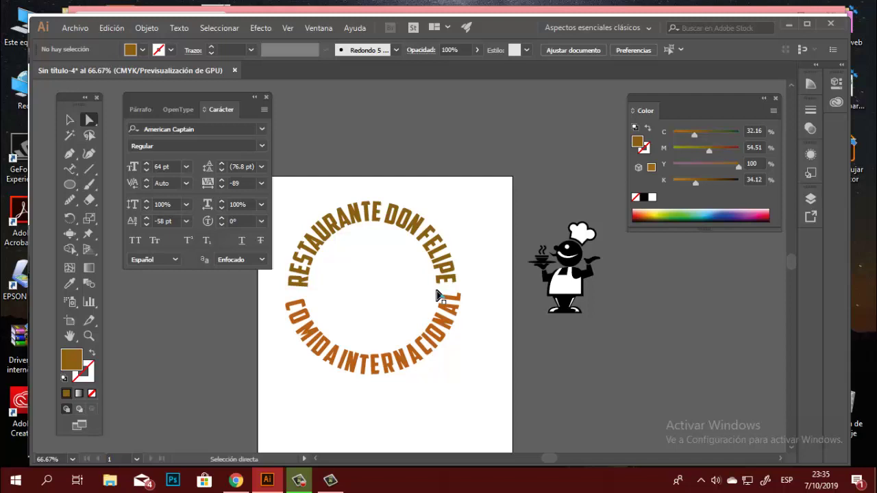
# Step: Give the text-path circle a golden-yellow fill and a dark brown stroke
pyautogui.click(439, 296)
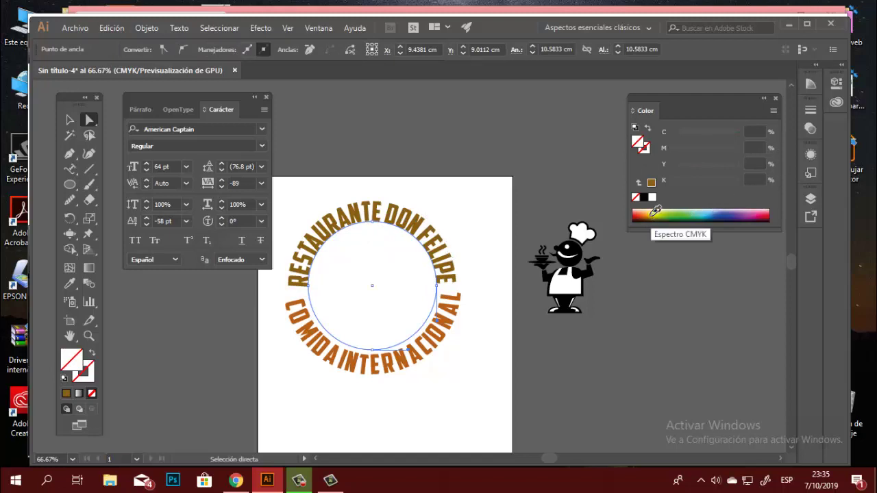
pyautogui.click(652, 214)
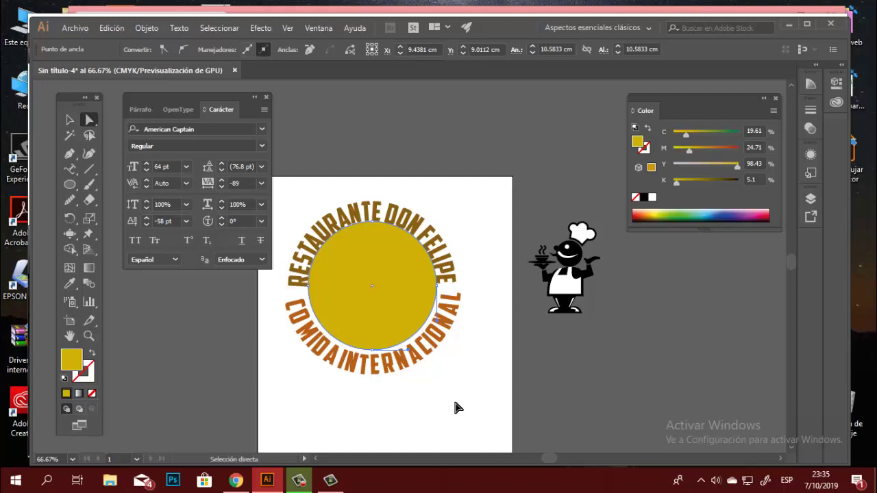
pyautogui.click(645, 149)
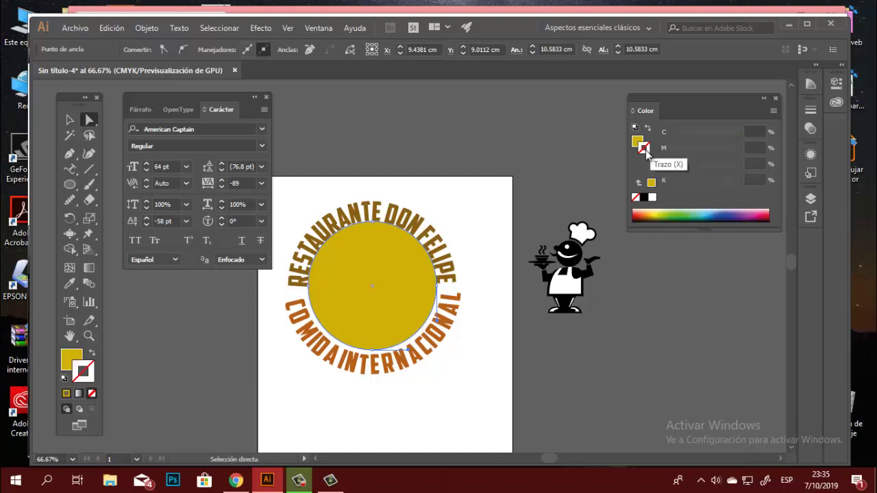
pyautogui.click(649, 219)
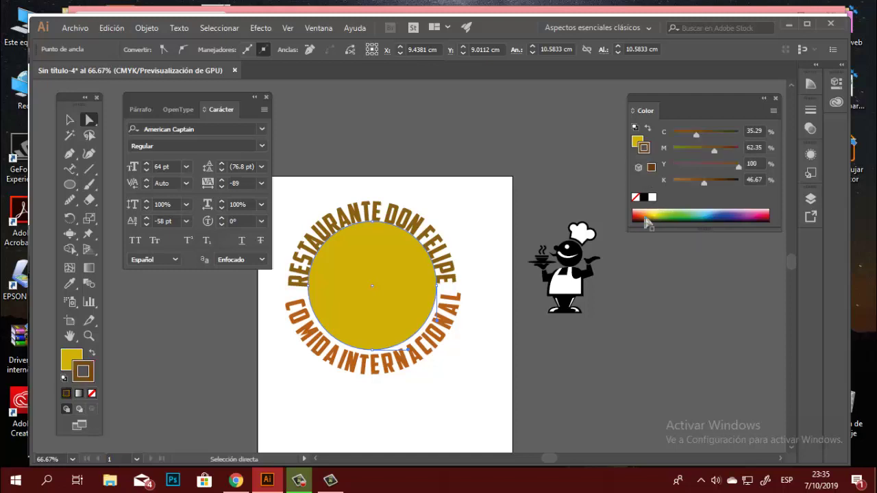
pyautogui.click(458, 449)
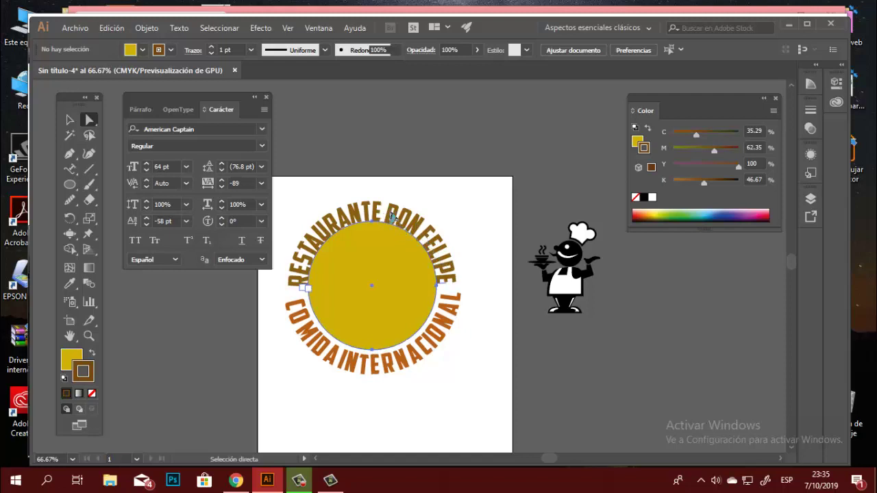
# Step: Raise the RESTAURANTE DON FELIPE baseline shift to 11 pt
pyautogui.click(394, 220)
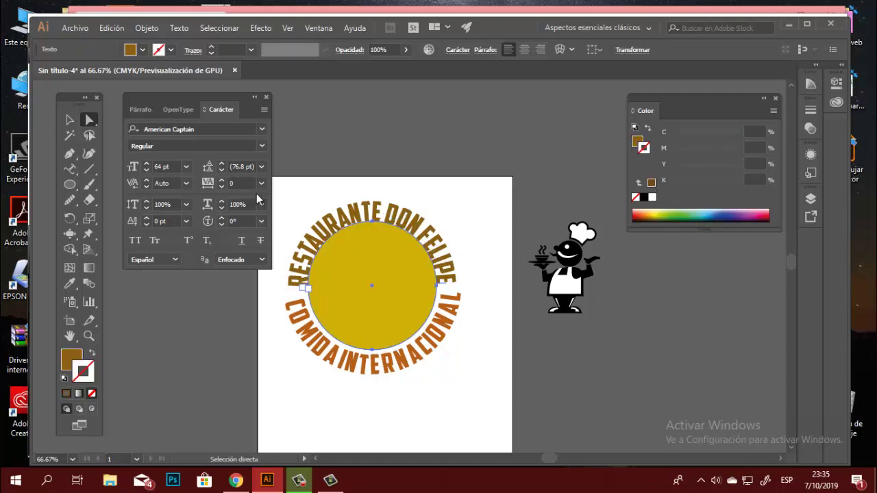
pyautogui.click(146, 219)
pyautogui.click(146, 219)
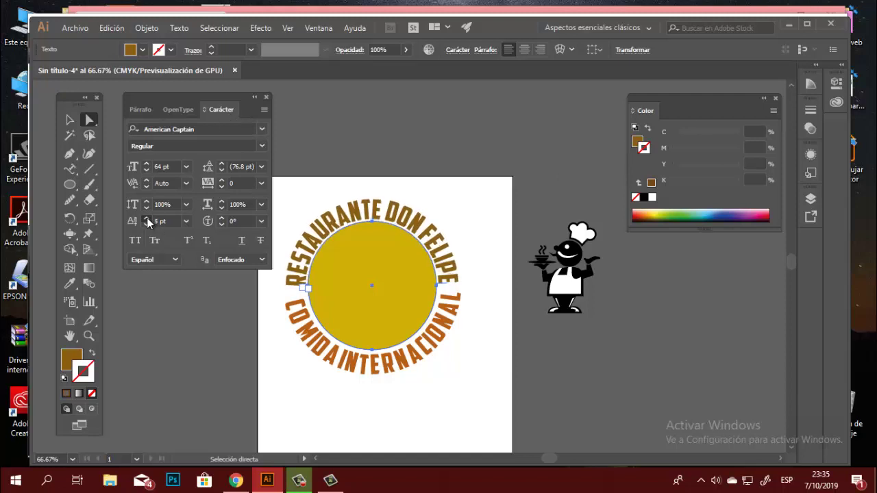
pyautogui.click(147, 218)
pyautogui.click(147, 218)
pyautogui.click(146, 219)
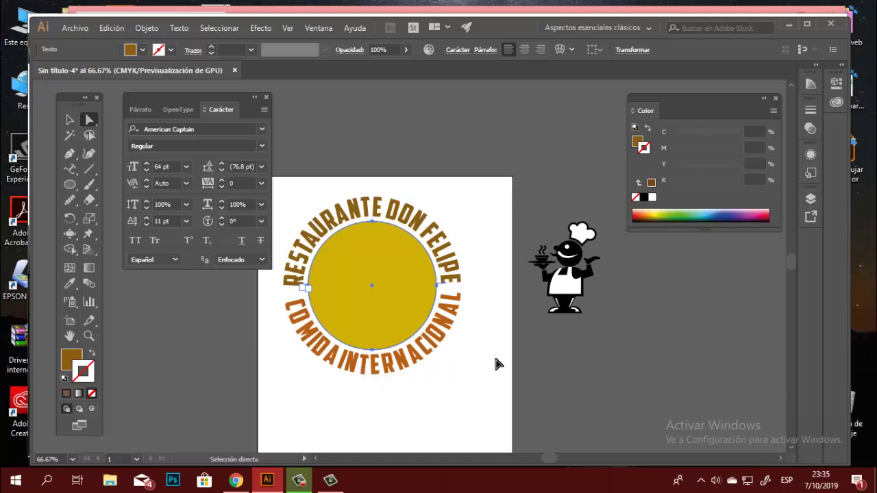
pyautogui.click(484, 394)
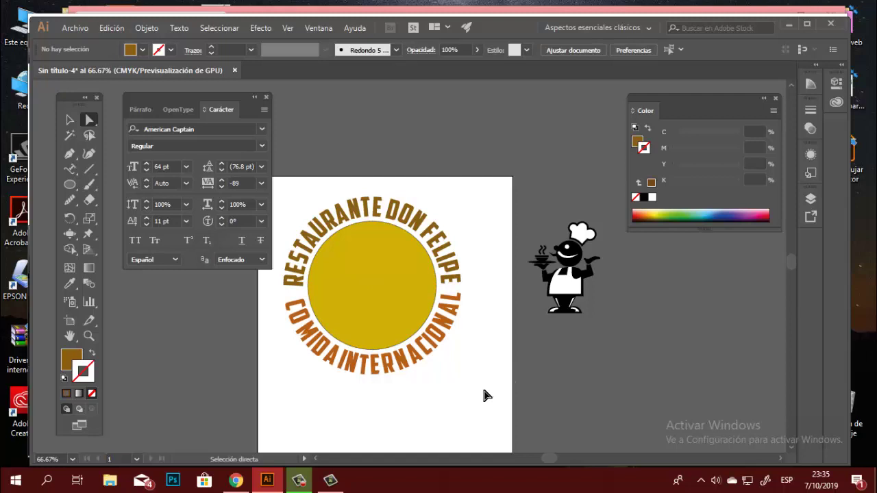
# Step: Undo the accidental text move and drag the black chef group to the centre of the yellow circle
pyautogui.click(69, 120)
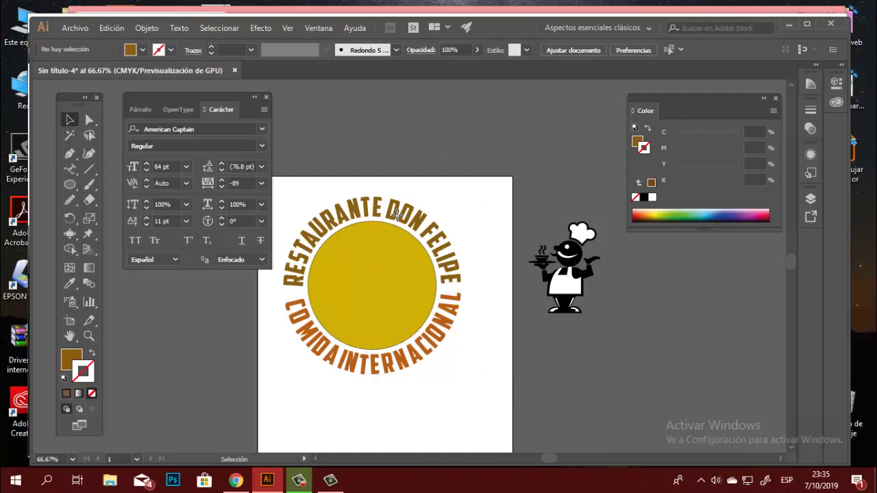
pyautogui.moveTo(399, 217); pyautogui.dragTo(469, 136)
pyautogui.hotkey('ctrl', 'z')
pyautogui.moveTo(466, 204); pyautogui.dragTo(508, 170)
pyautogui.click(619, 256)
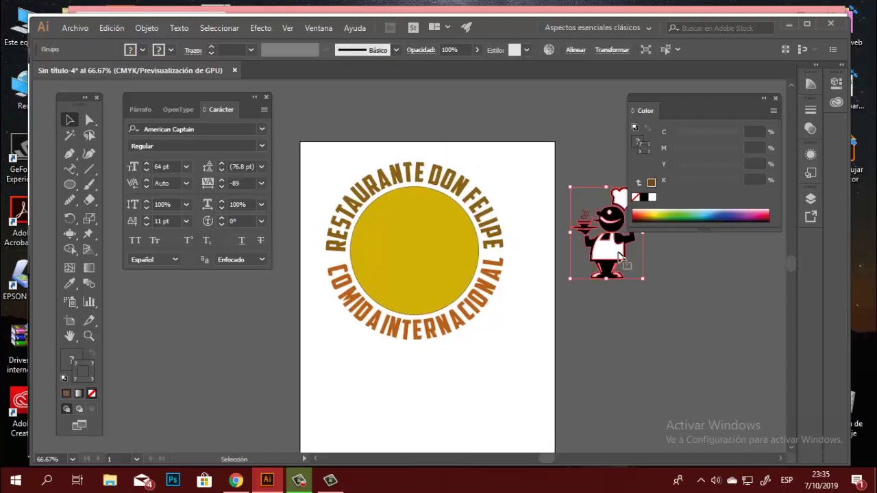
pyautogui.moveTo(619, 256); pyautogui.dragTo(423, 263)
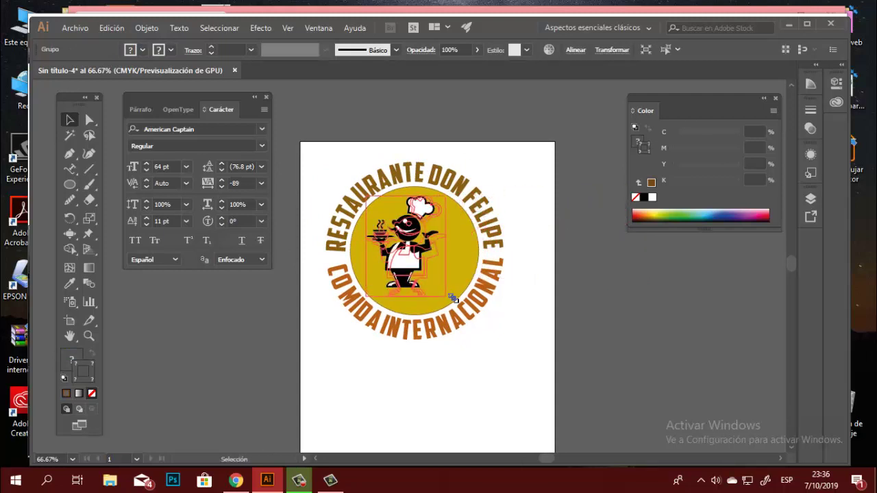
pyautogui.moveTo(452, 297); pyautogui.dragTo(457, 296)
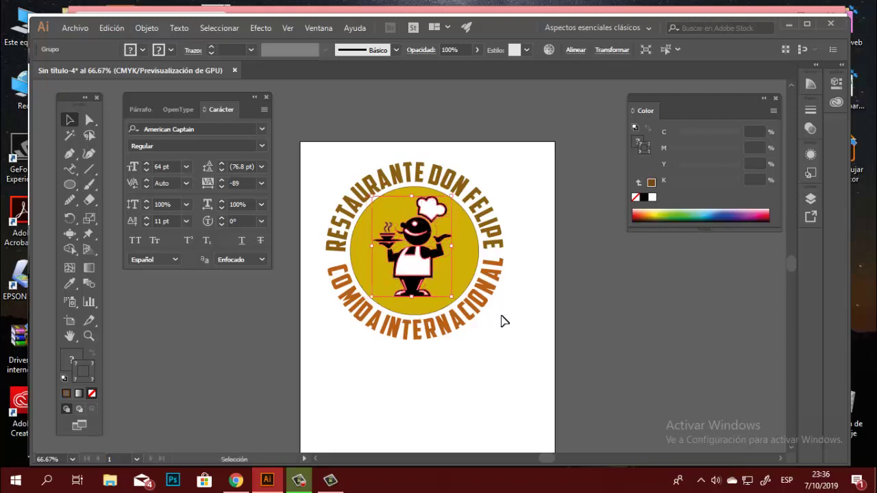
pyautogui.click(556, 342)
# Step: Draw a large circle with the Ellipse tool enclosing the whole logo and its lettering
pyautogui.moveTo(546, 313); pyautogui.dragTo(556, 326)
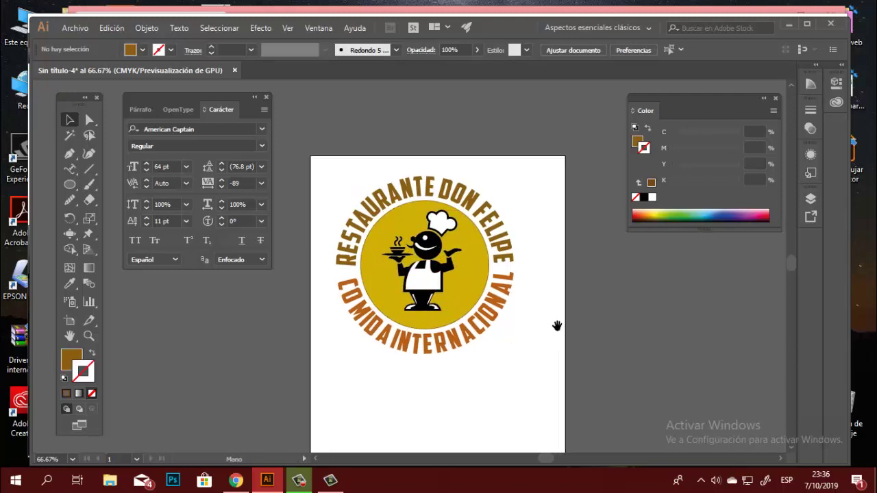
pyautogui.click(407, 221)
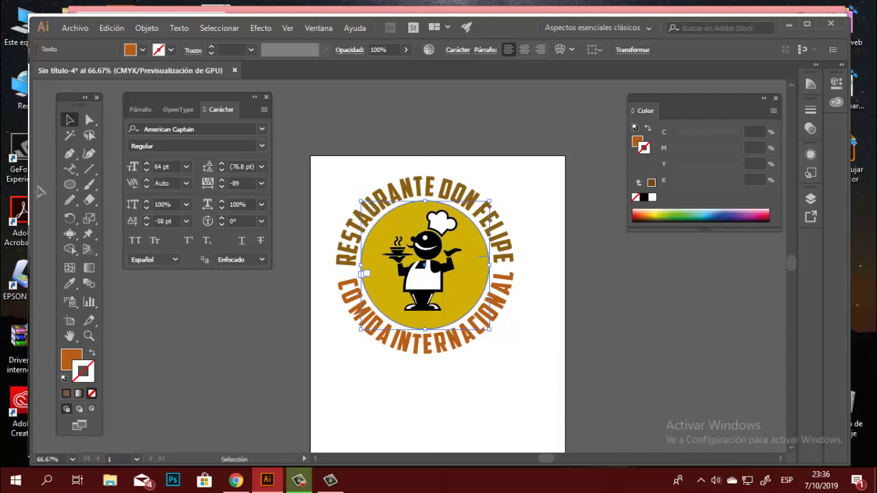
pyautogui.click(69, 185)
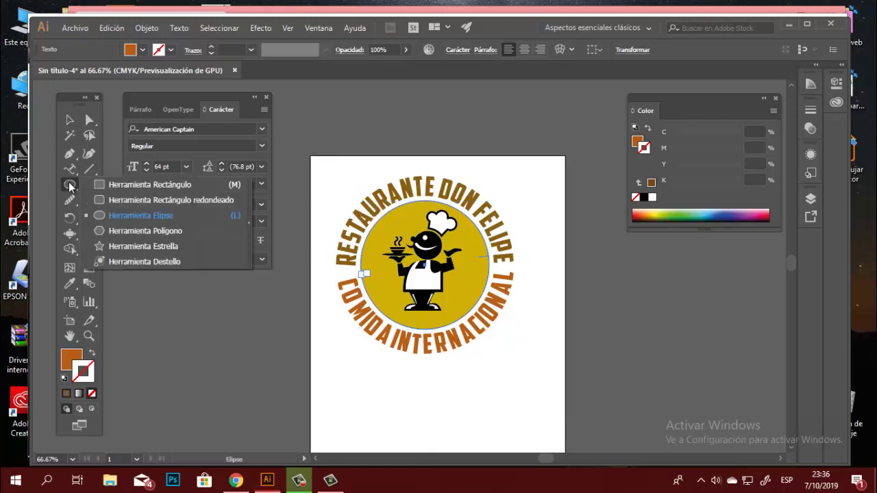
pyautogui.click(130, 214)
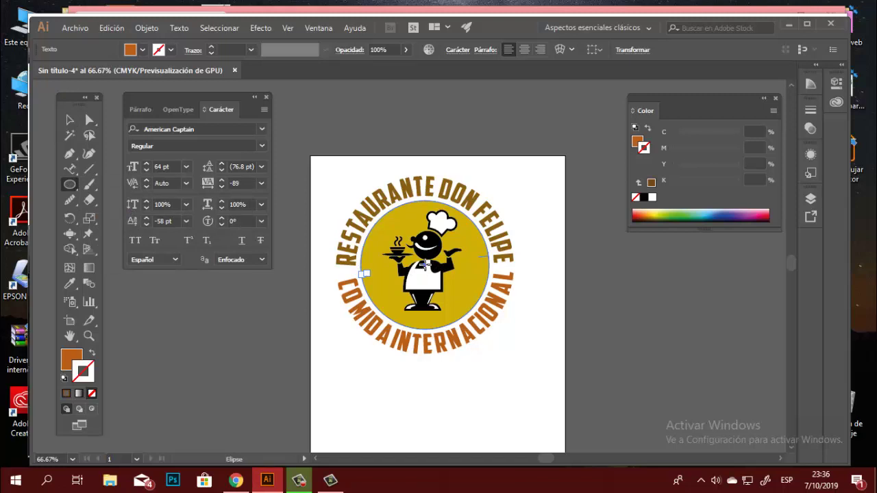
pyautogui.moveTo(425, 264)
pyautogui.mouseDown()
pyautogui.moveTo(524, 184)
pyautogui.moveTo(523, 194)
pyautogui.mouseUp()
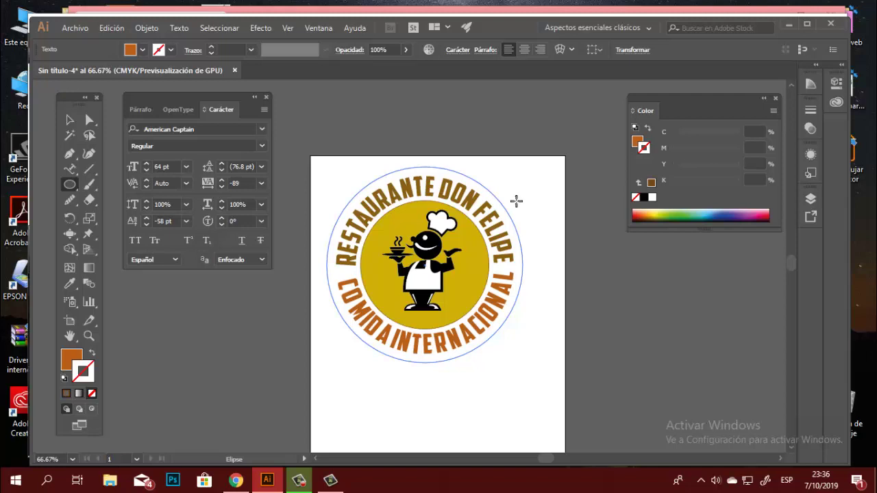
pyautogui.moveTo(516, 201)
pyautogui.mouseDown()
pyautogui.moveTo(523, 190)
pyautogui.moveTo(518, 199)
pyautogui.mouseUp()
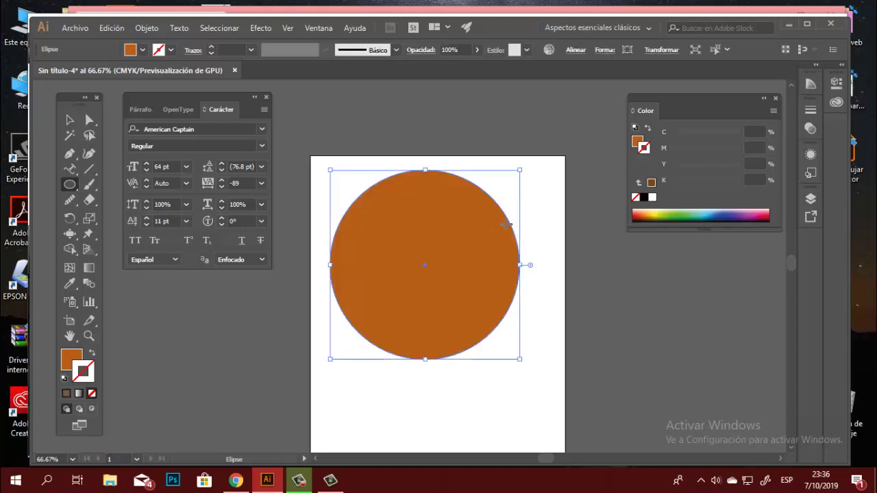
# Step: Fill the circle dark brown (K 59) and send it behind the logo via Organizar > Enviar detrás
pyautogui.click(634, 140)
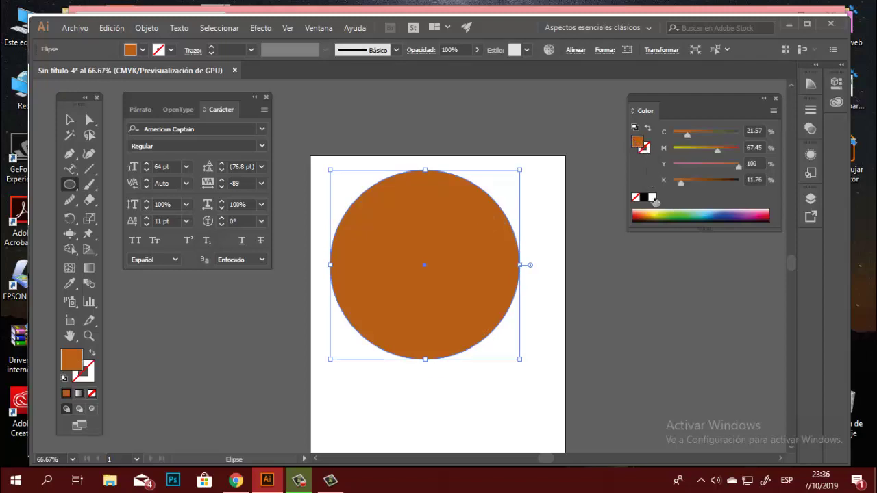
pyautogui.click(712, 181)
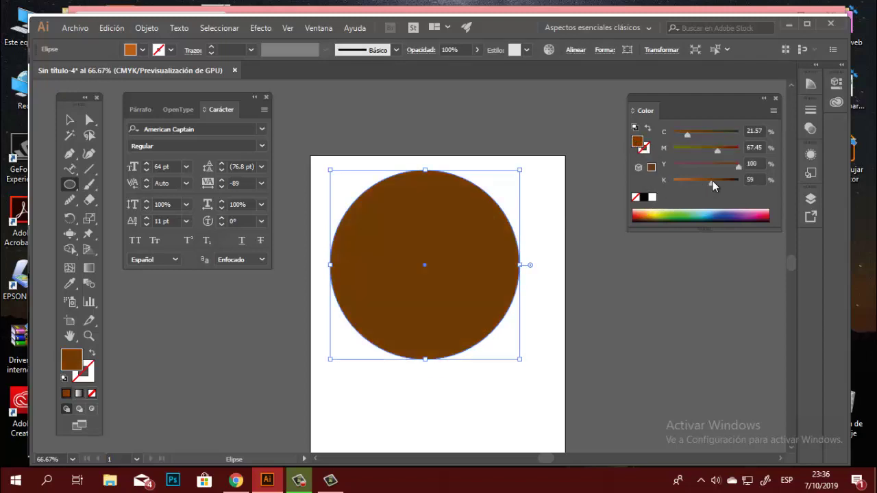
pyautogui.click(71, 120)
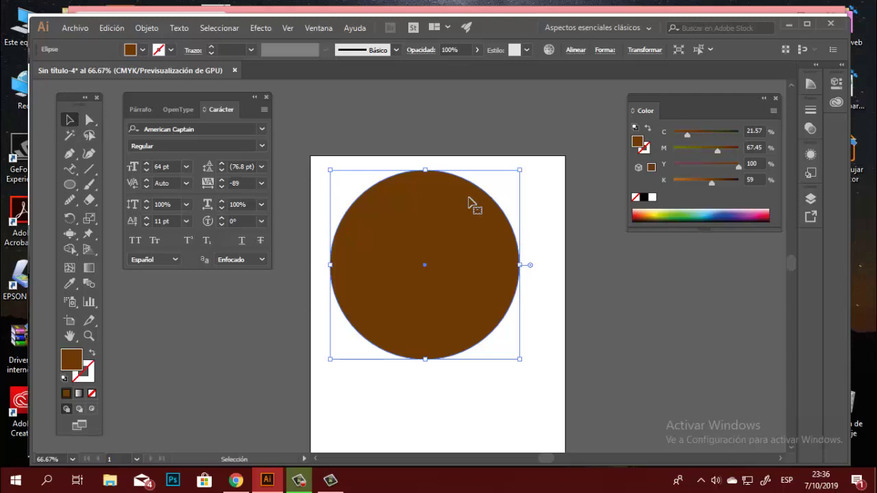
pyautogui.rightClick(447, 199)
pyautogui.moveTo(484, 398)
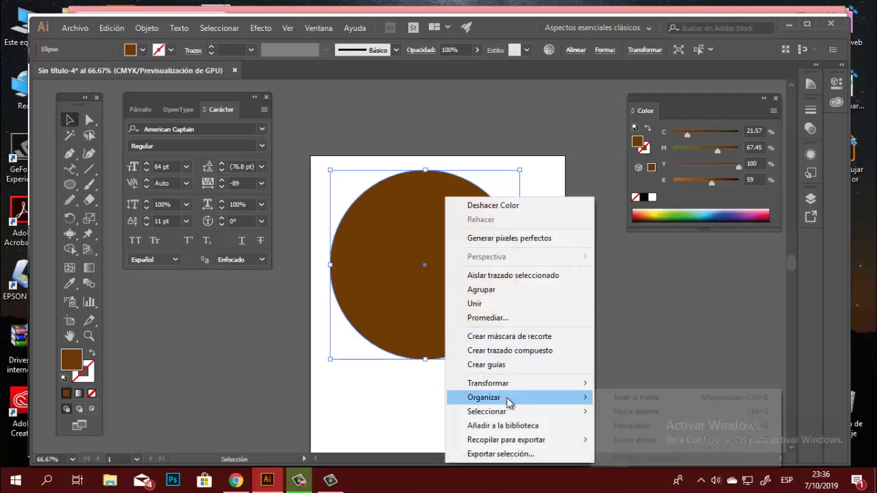
pyautogui.click(639, 439)
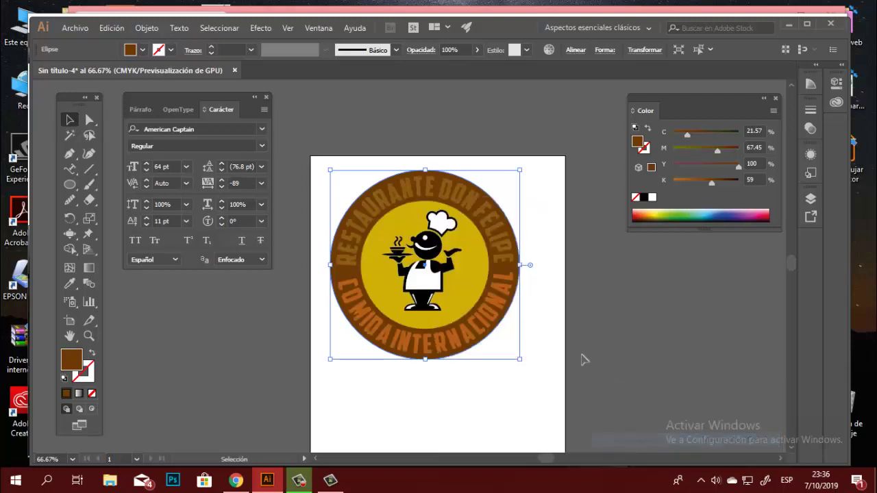
pyautogui.click(552, 193)
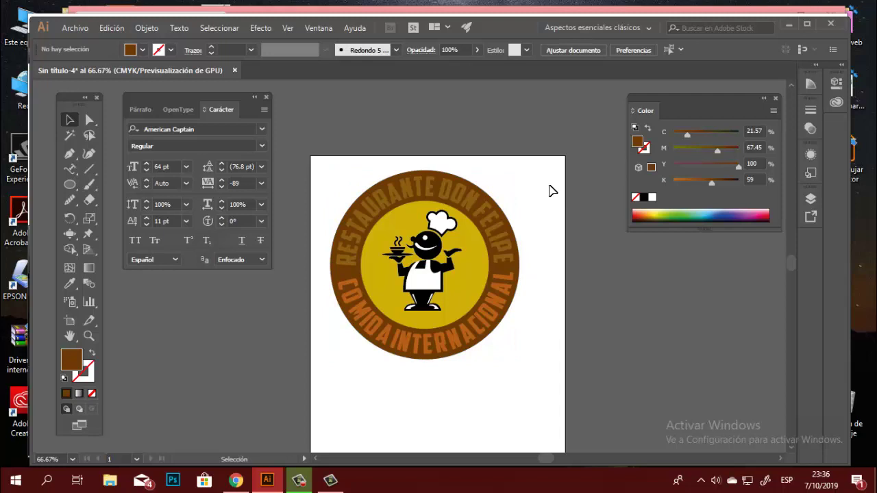
# Step: Make RESTAURANTE DON FELIPE white and try white on COMIDA INTERNACIONAL
pyautogui.click(453, 194)
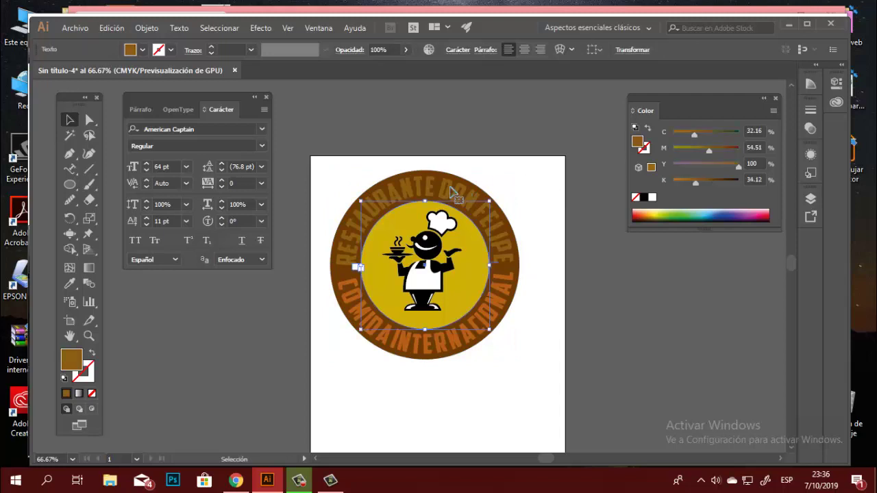
pyautogui.click(652, 197)
pyautogui.click(513, 300)
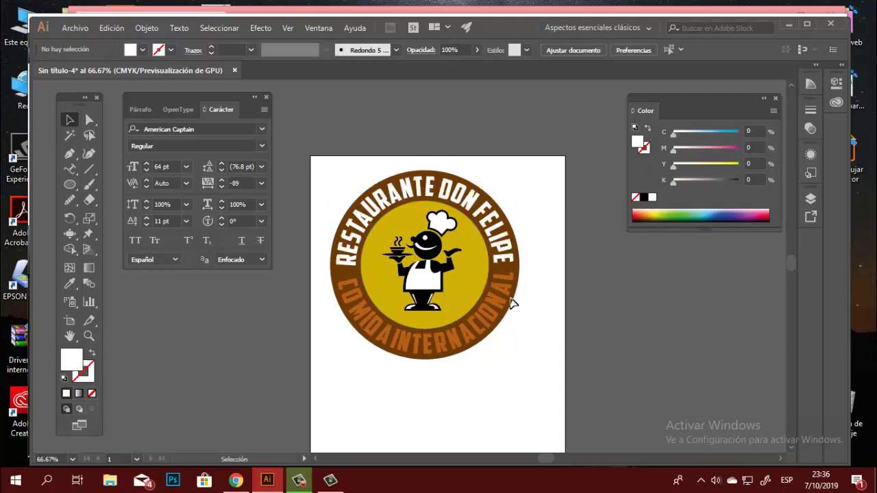
pyautogui.click(651, 197)
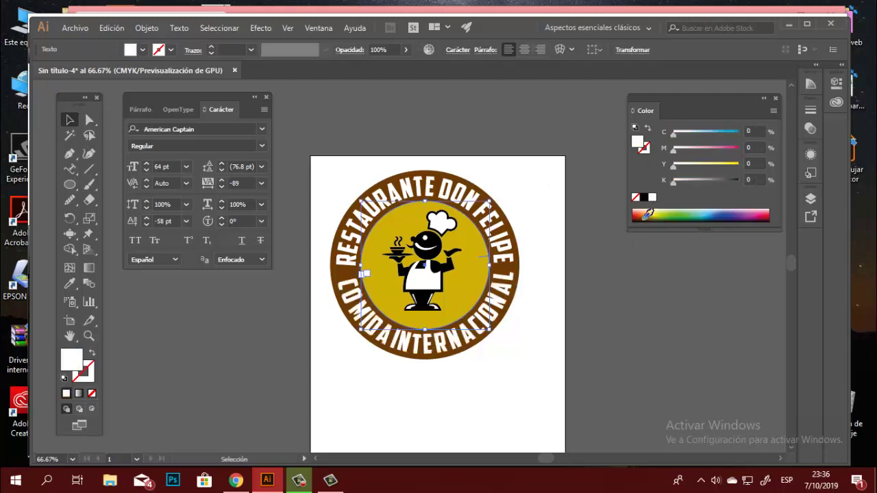
# Step: Try several dark brown shades for COMIDA INTERNACIONAL in the Color panel
pyautogui.click(647, 215)
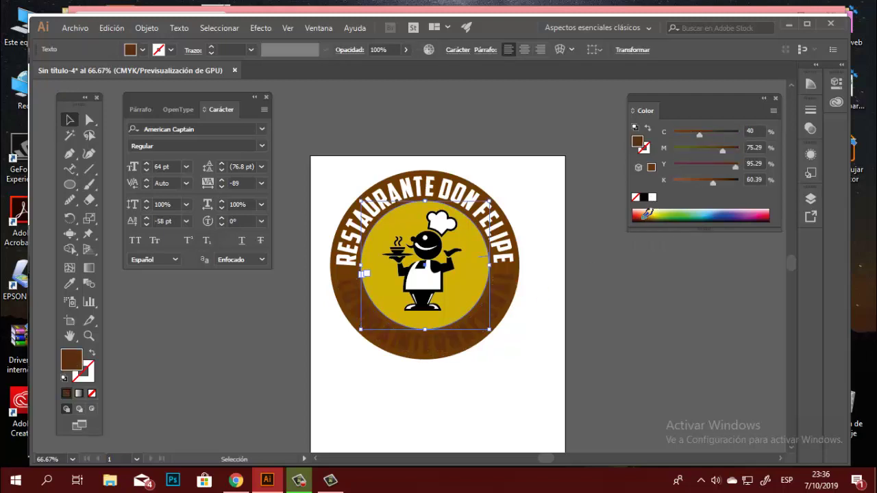
pyautogui.click(724, 181)
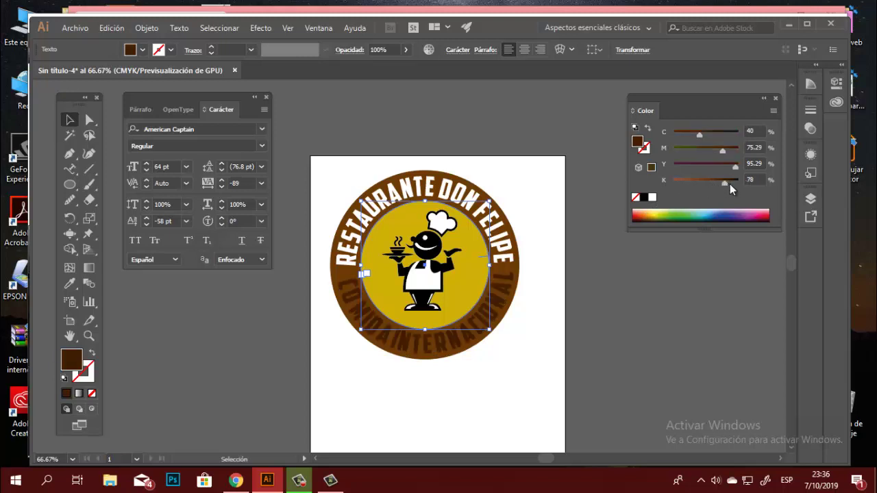
pyautogui.click(729, 183)
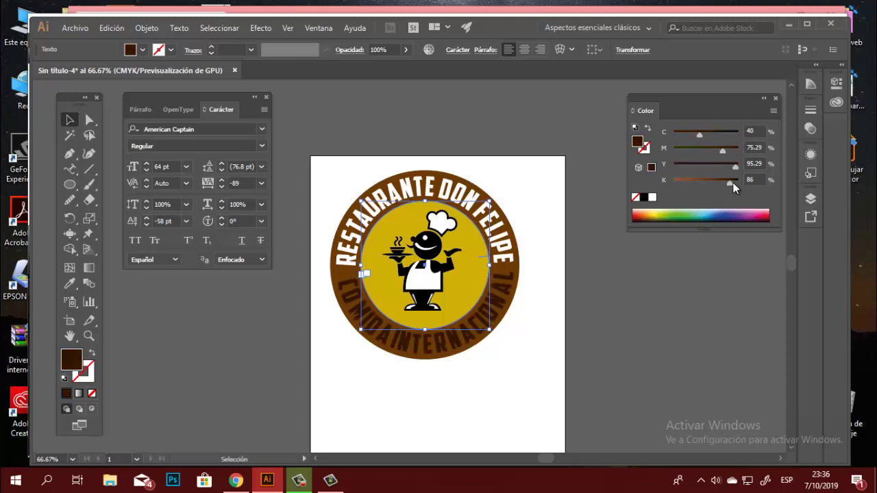
pyautogui.moveTo(732, 182); pyautogui.dragTo(726, 183)
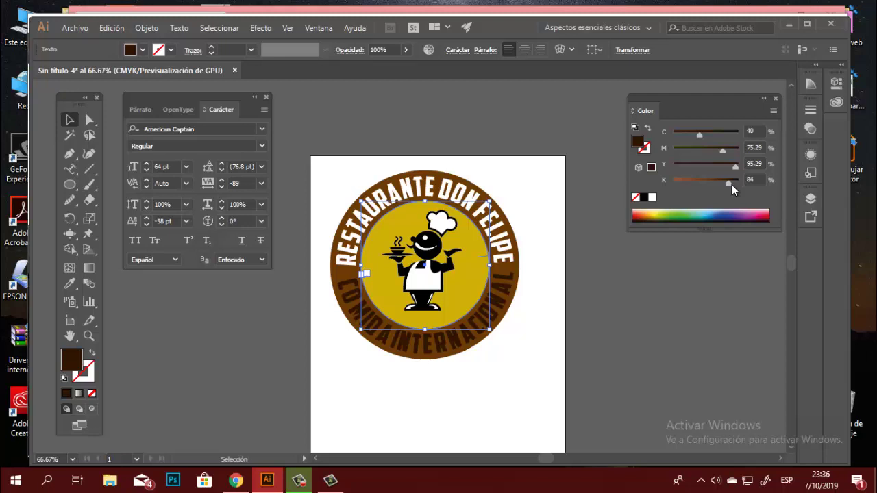
pyautogui.click(620, 296)
# Step: Recolour COMIDA INTERNACIONAL golden yellow to match the central disc
pyautogui.click(509, 299)
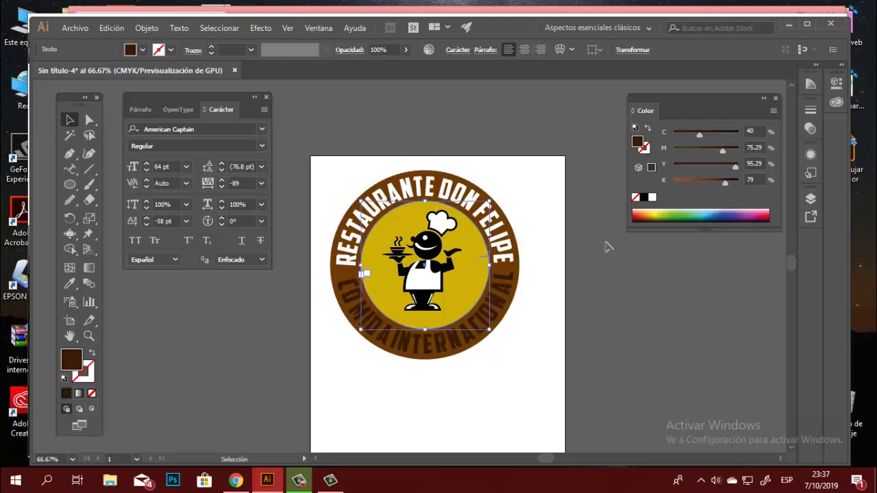
pyautogui.click(654, 211)
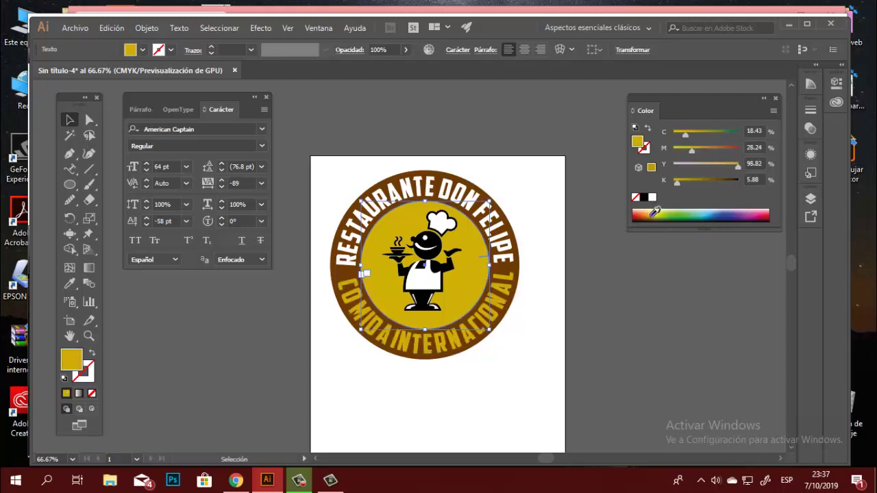
pyautogui.click(521, 382)
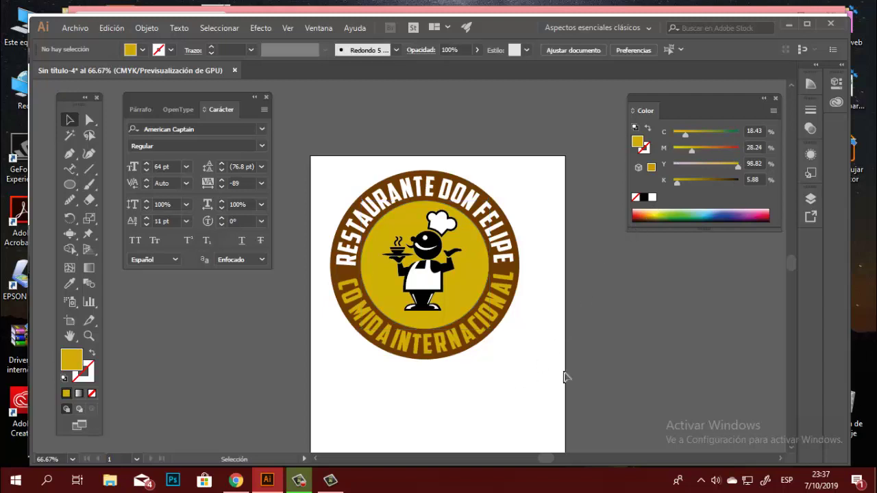
pyautogui.click(482, 260)
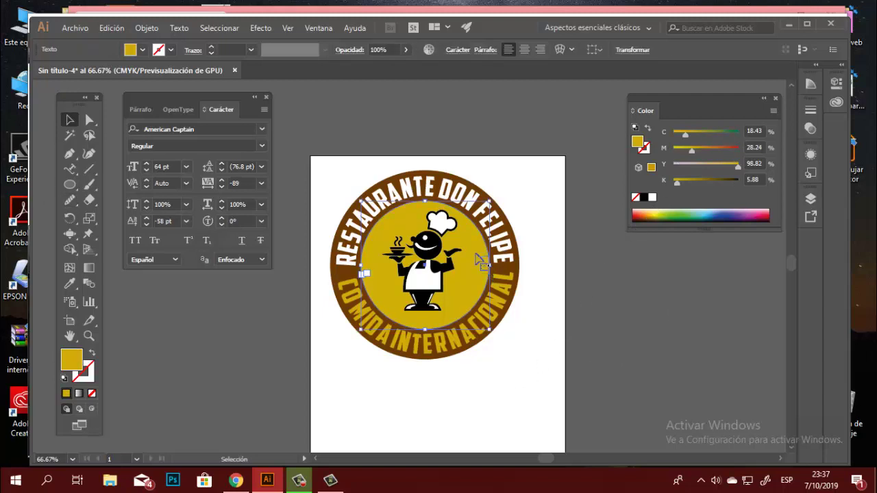
# Step: Draw a circle spanning the whole badge with the Ellipse tool, redrawing it once
pyautogui.click(69, 184)
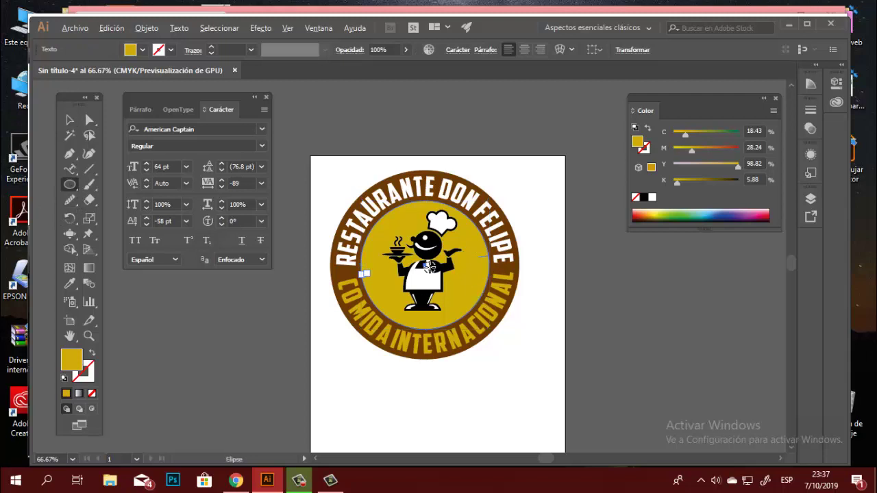
pyautogui.moveTo(424, 266); pyautogui.dragTo(502, 164)
pyautogui.hotkey('ctrl', 'z')
pyautogui.moveTo(423, 266); pyautogui.dragTo(501, 167)
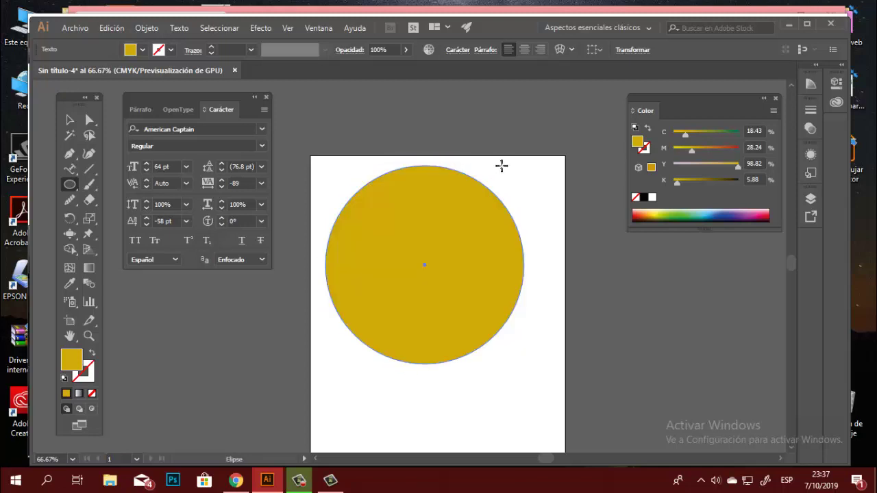
# Step: Make the circle unfilled with a 6 pt dark brown stroke
pyautogui.click(647, 130)
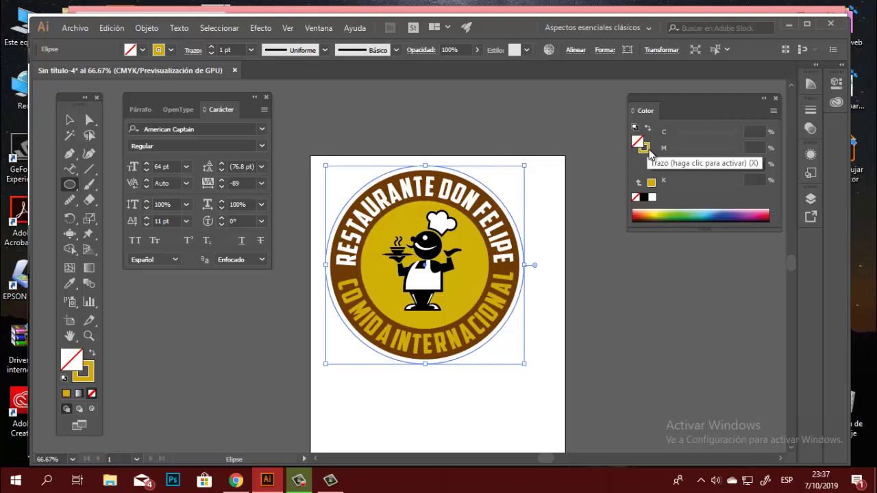
pyautogui.click(647, 149)
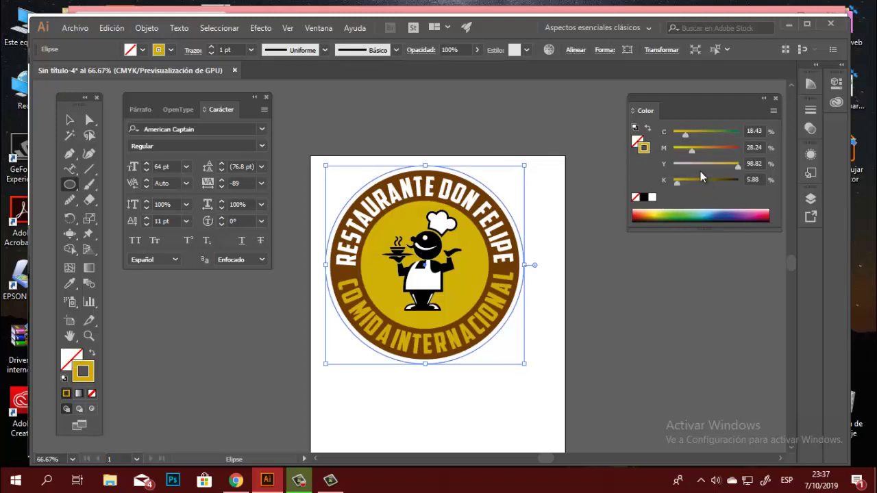
pyautogui.click(658, 218)
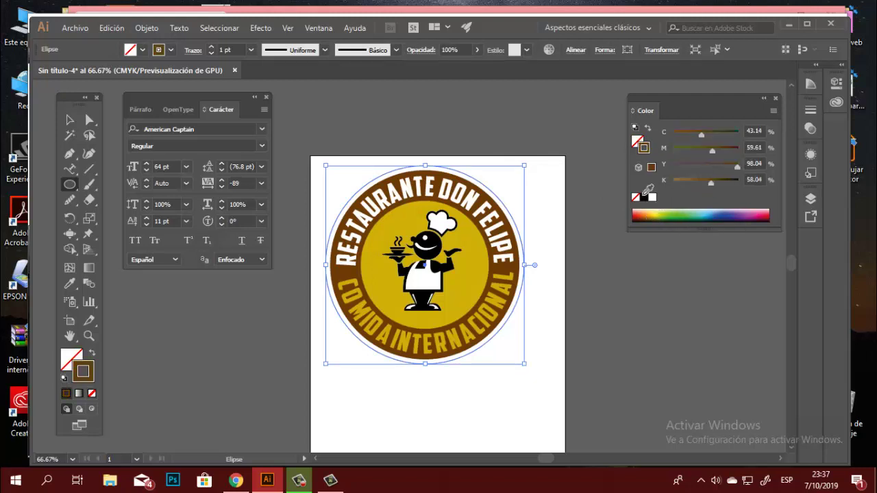
pyautogui.click(211, 47)
pyautogui.click(211, 46)
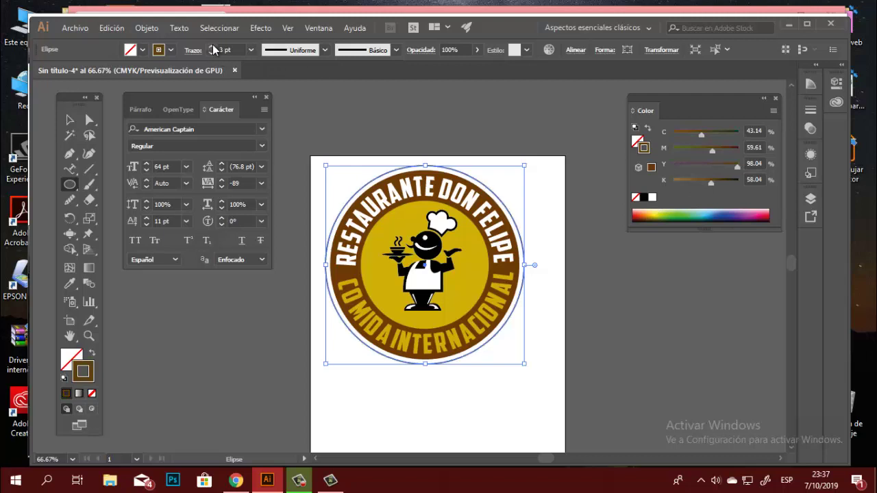
pyautogui.click(212, 46)
pyautogui.click(212, 47)
pyautogui.click(212, 47)
# Step: Make the stroke dashed with 2 pt dashes, 10 pt gaps and round caps to form dots
pyautogui.click(194, 51)
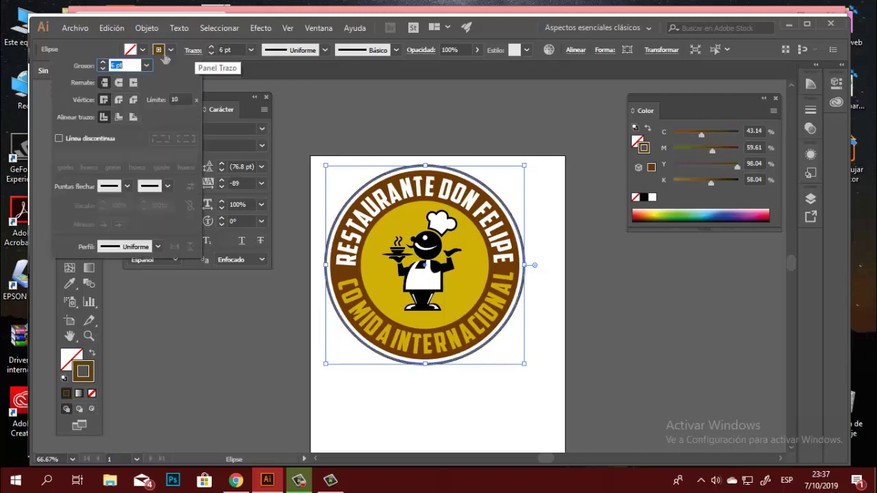
pyautogui.click(59, 139)
pyautogui.write('2')
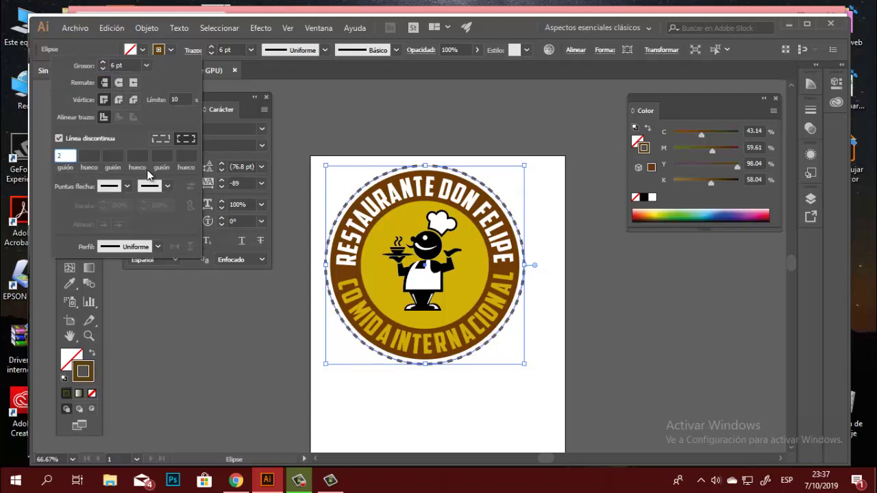
pyautogui.click(95, 156)
pyautogui.write('10')
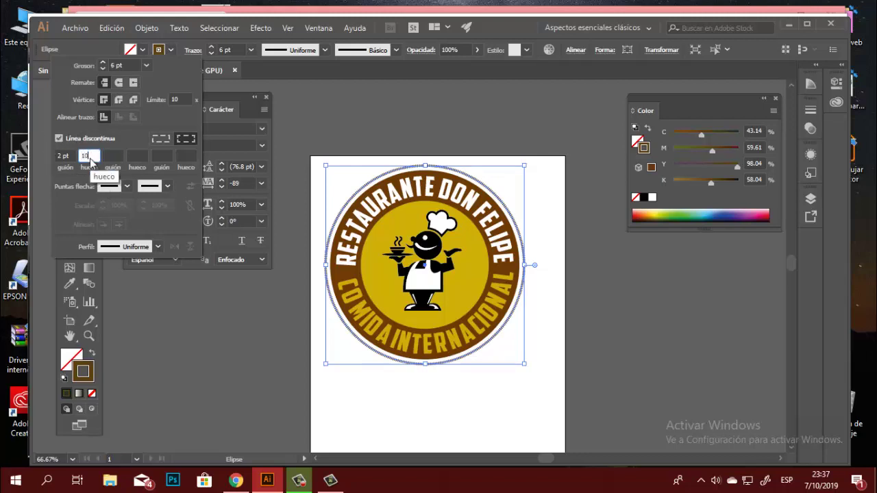
pyautogui.press('Return')
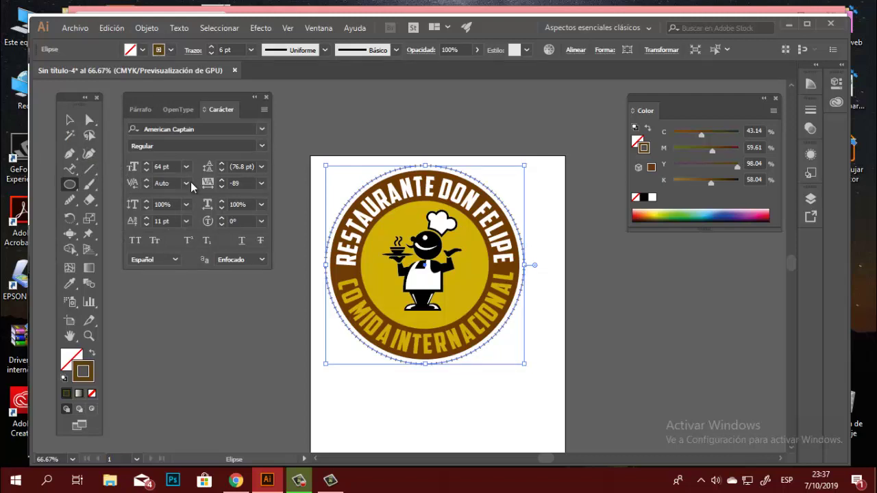
pyautogui.click(193, 58)
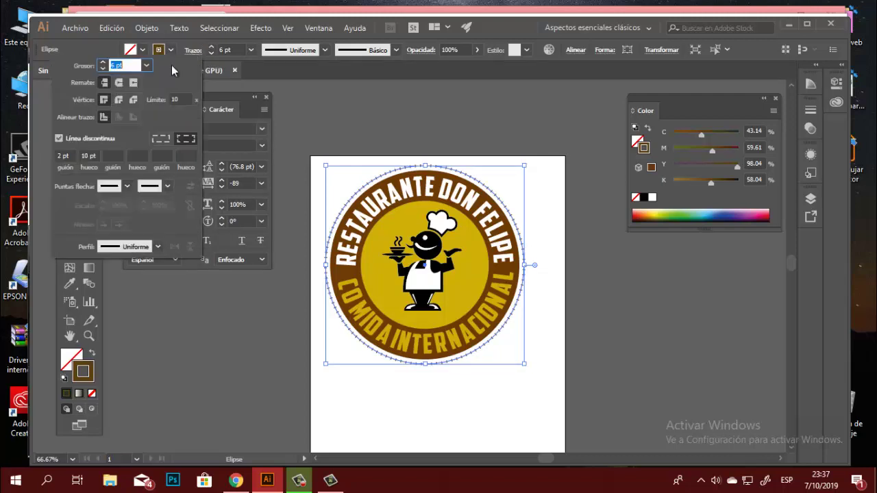
pyautogui.click(120, 83)
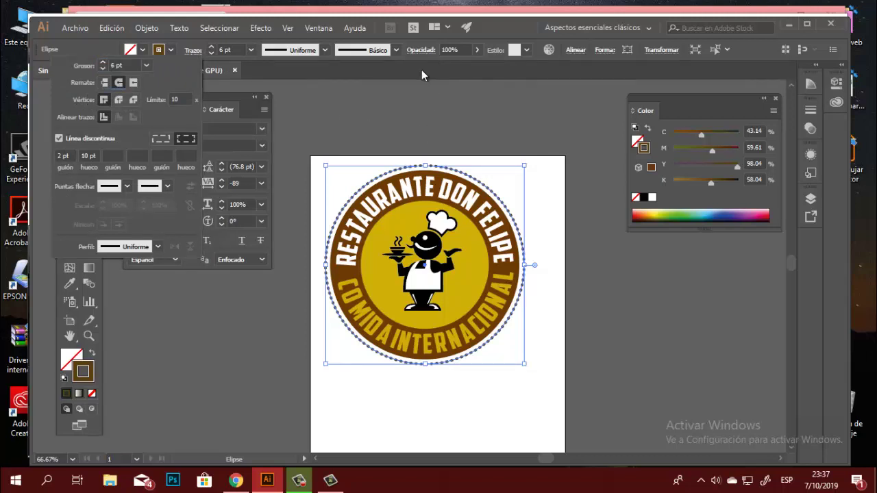
pyautogui.click(69, 120)
# Step: Marquee-select the entire badge and drag it down and right toward the artboard centre
pyautogui.click(579, 302)
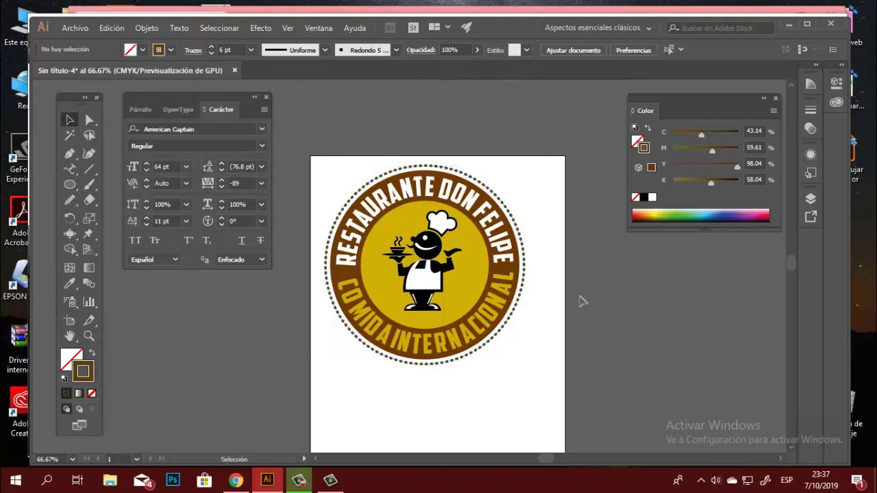
pyautogui.moveTo(463, 326); pyautogui.dragTo(486, 332)
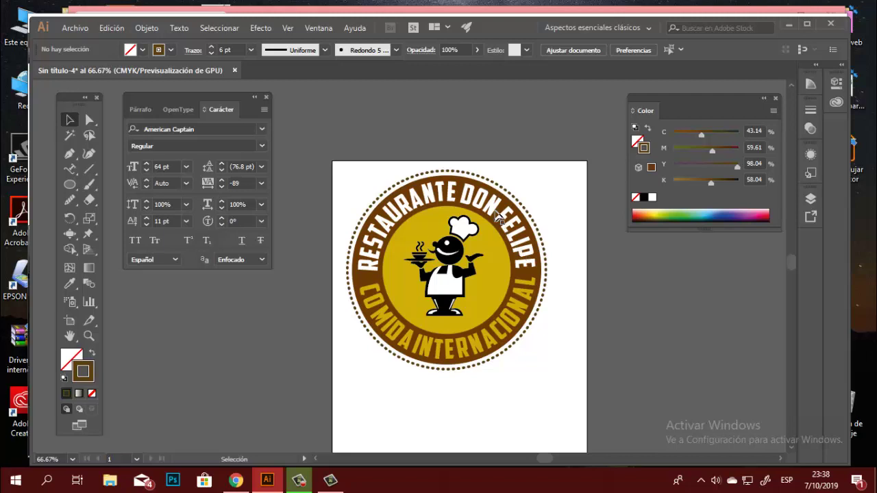
pyautogui.click(511, 236)
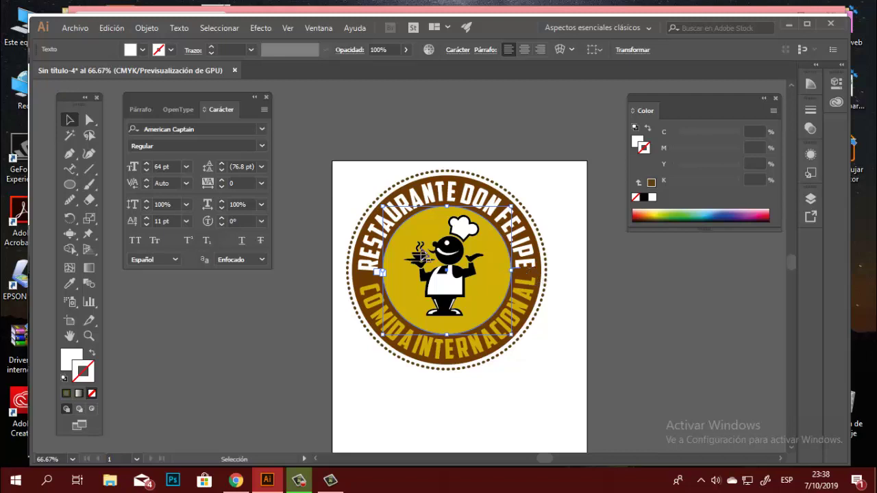
pyautogui.click(582, 374)
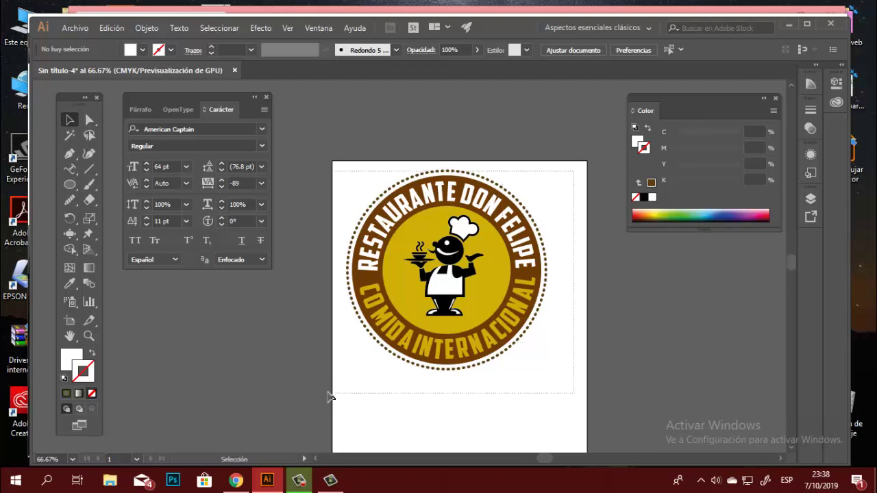
pyautogui.moveTo(385, 274); pyautogui.dragTo(409, 306)
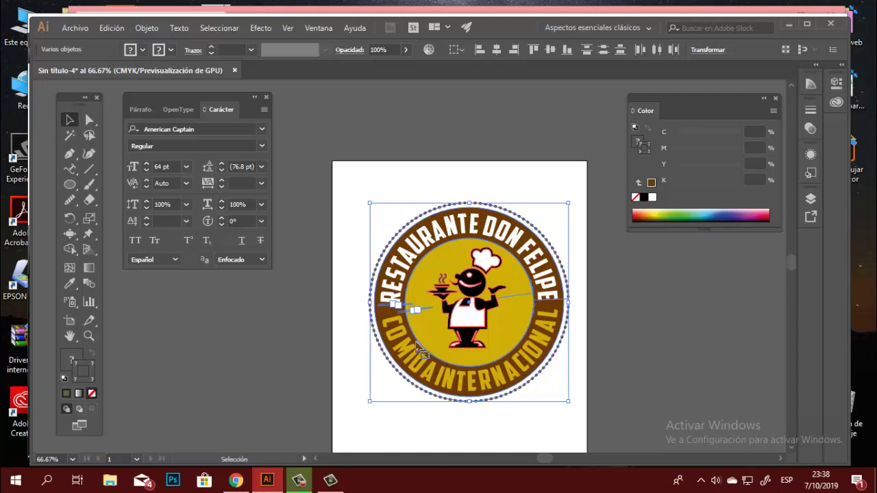
pyautogui.click(629, 280)
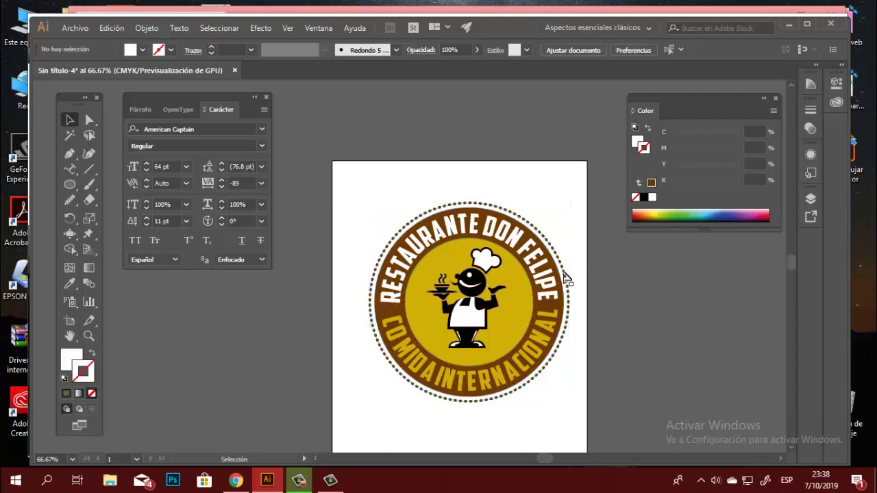